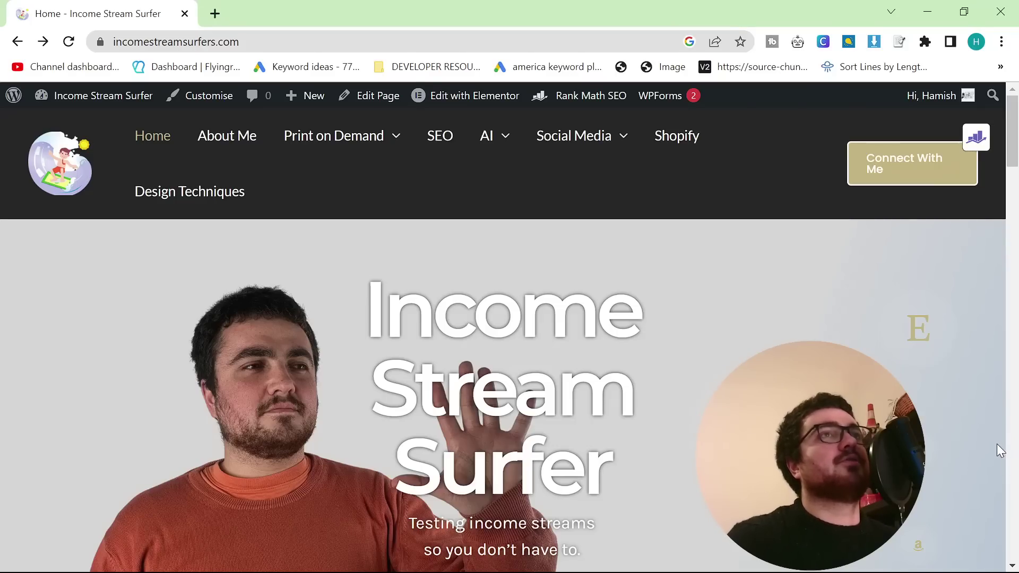
- Go to the blog's ChatGPT category page from the AI menu
mouse_move(504, 159)
click(526, 178)
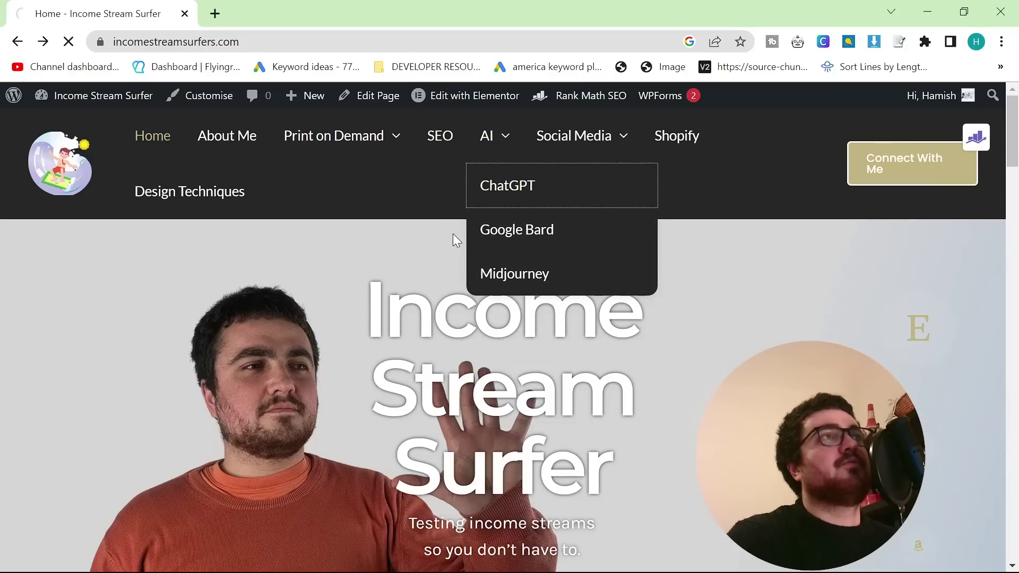
scroll(466, 269, down, 3)
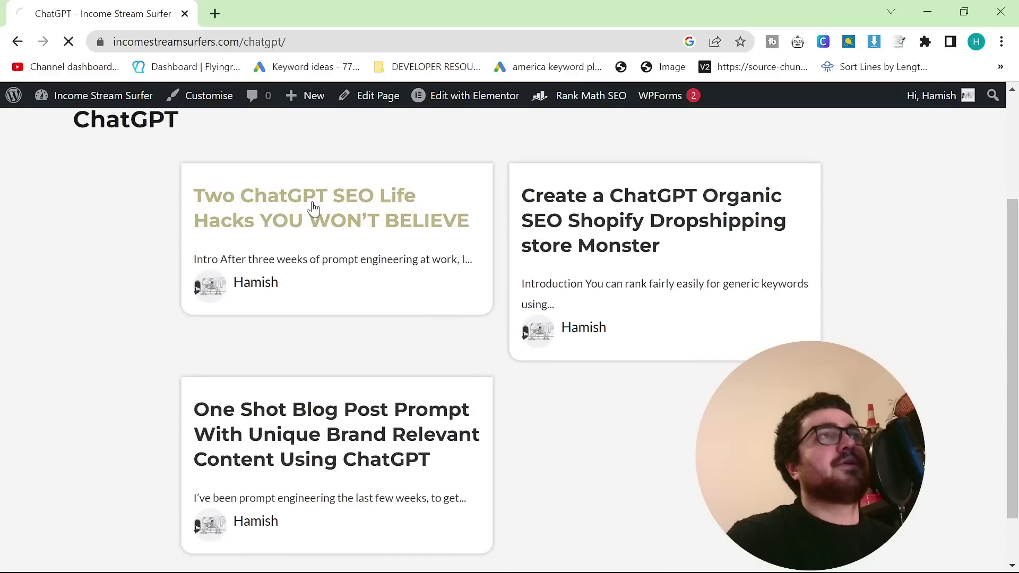
- Open and read the 'Two ChatGPT SEO Life Hacks YOU WON'T BELIEVE' post
click(313, 207)
scroll(337, 188, down, 5)
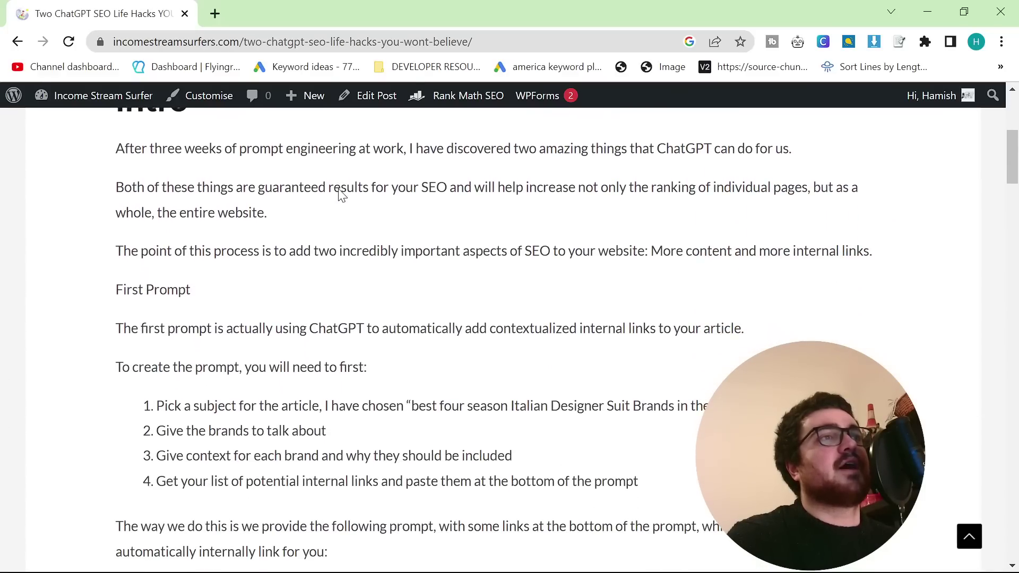
scroll(340, 194, up, 6)
scroll(338, 190, down, 10)
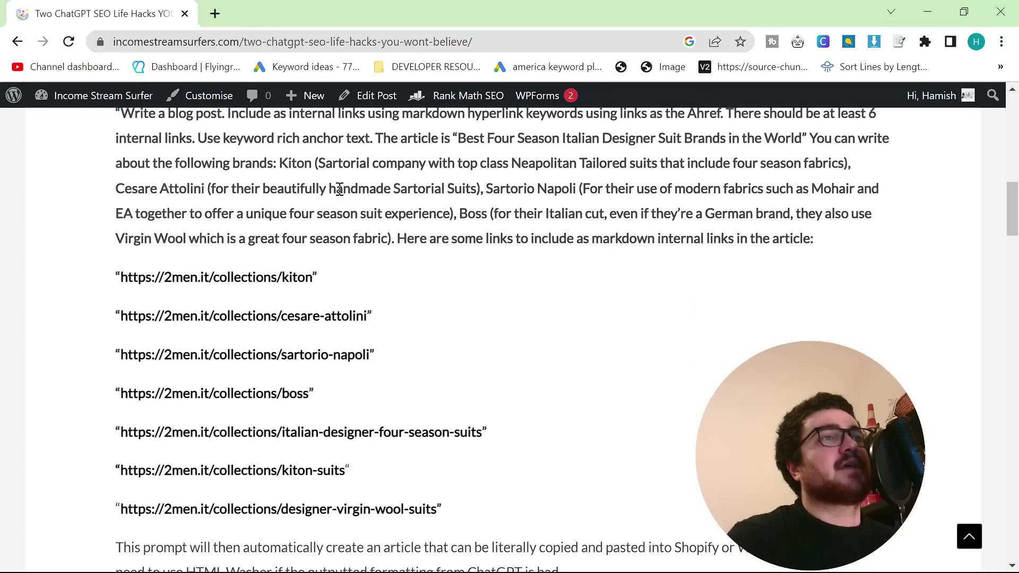
scroll(338, 189, up, 10)
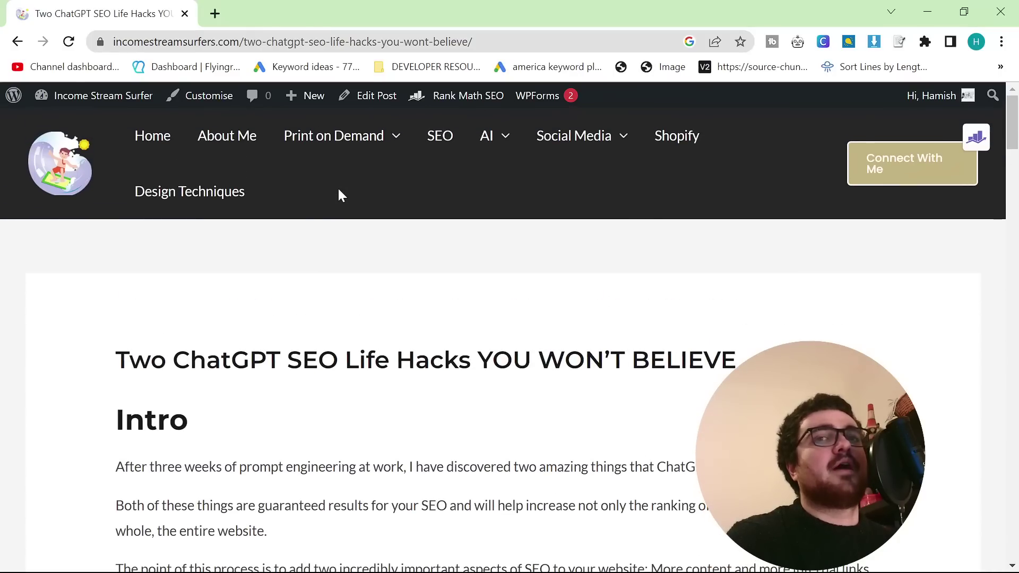
- Load chat.openai.com/chat in a new tab and start a fresh chat
click(216, 15)
text(ch)
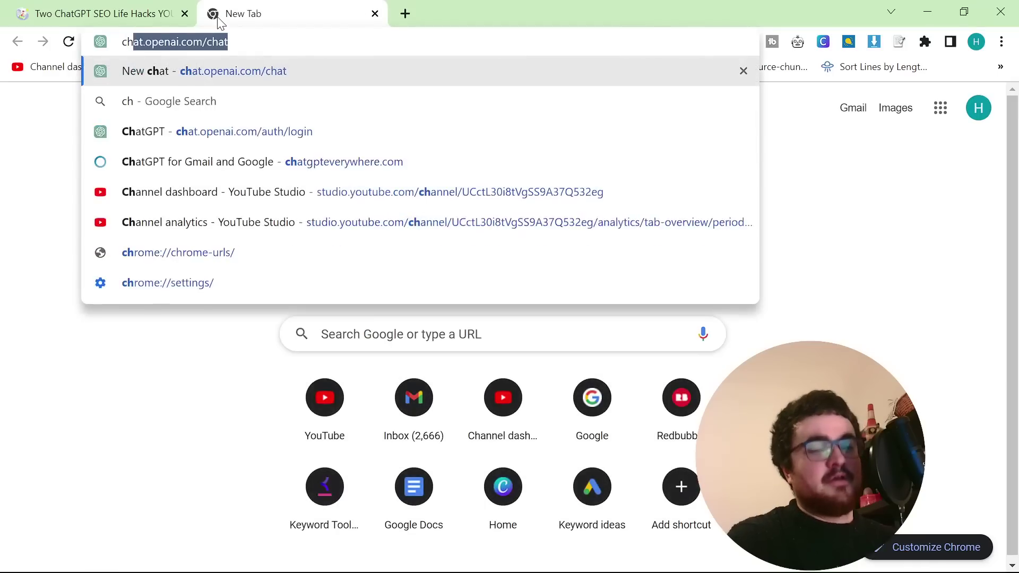
key(Return)
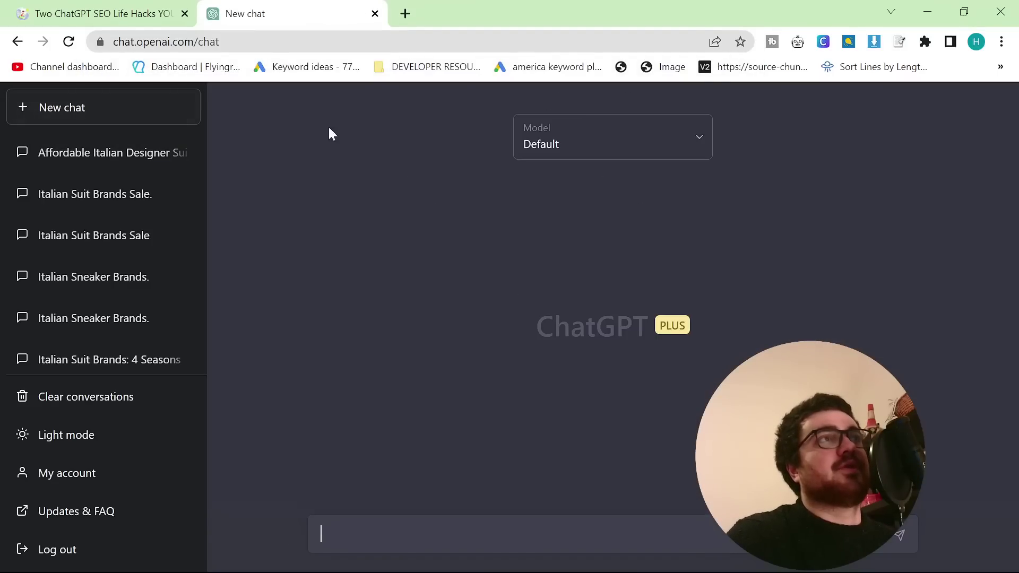
click(144, 113)
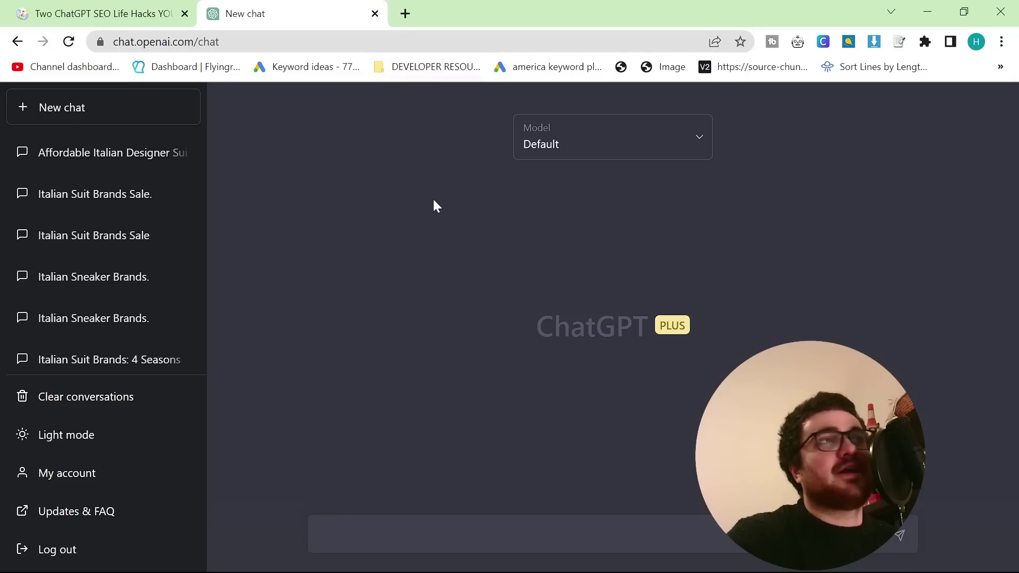
- Back in the article, select the blog-post prompt paragraph, enlarging the text to read it
click(155, 7)
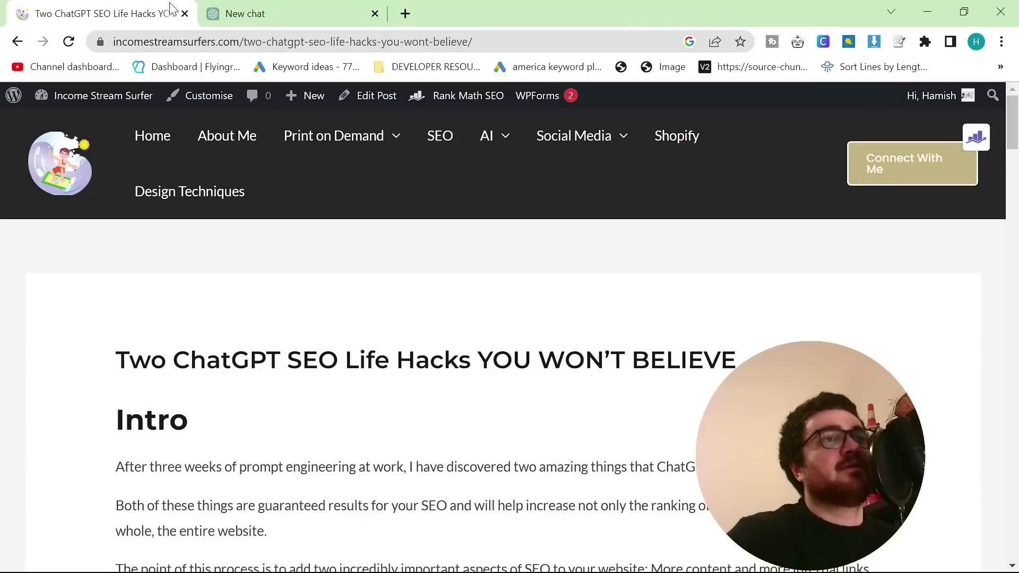
scroll(403, 345, down, 10)
scroll(395, 340, down, 1)
scroll(371, 344, up, 4)
scroll(159, 297, down, 4)
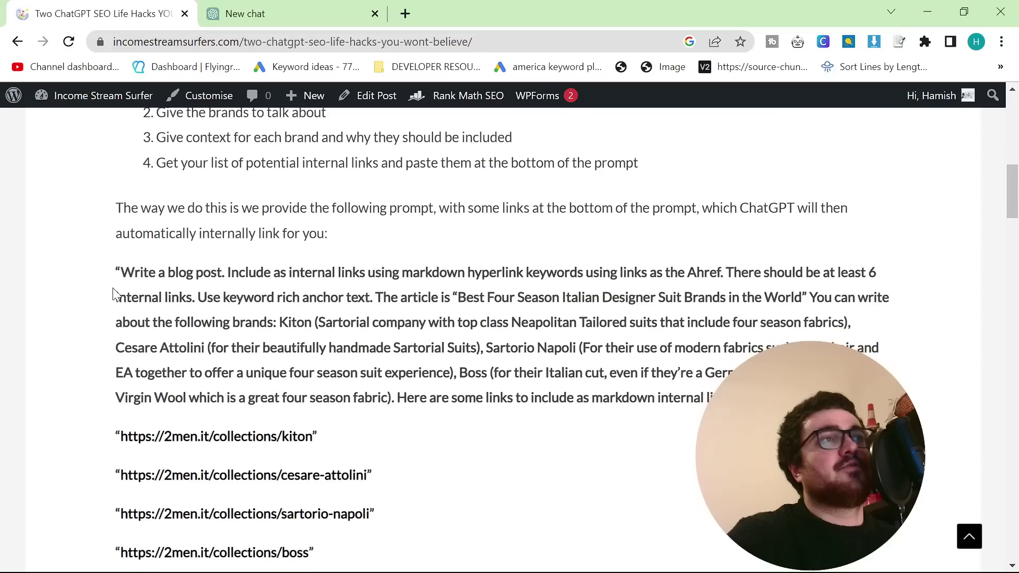
drag(109, 270, 448, 423)
scroll(437, 382, down, 4)
scroll(484, 521, up, 5)
click(253, 339)
scroll(260, 337, down, 2)
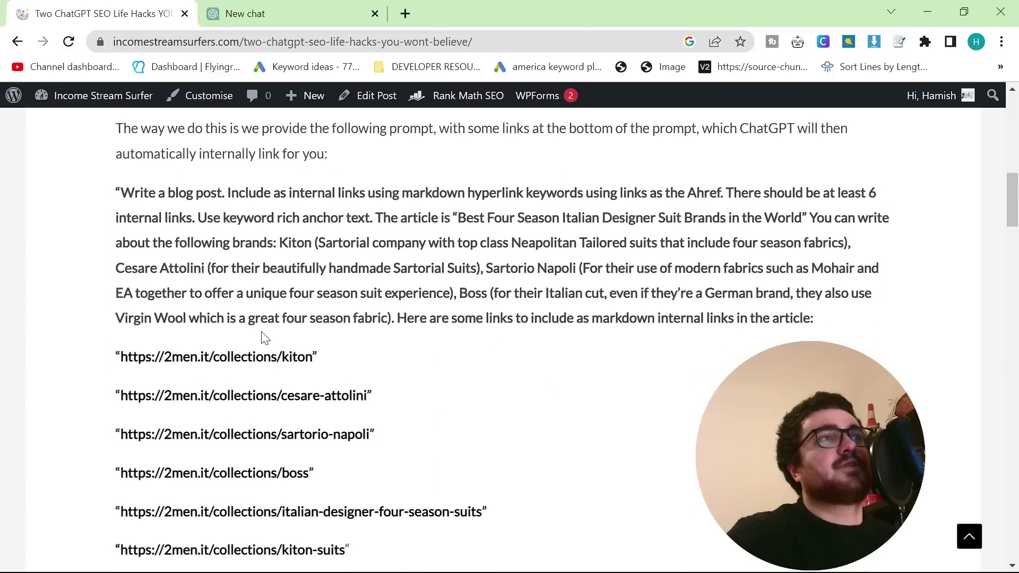
key(ctrl+plus)
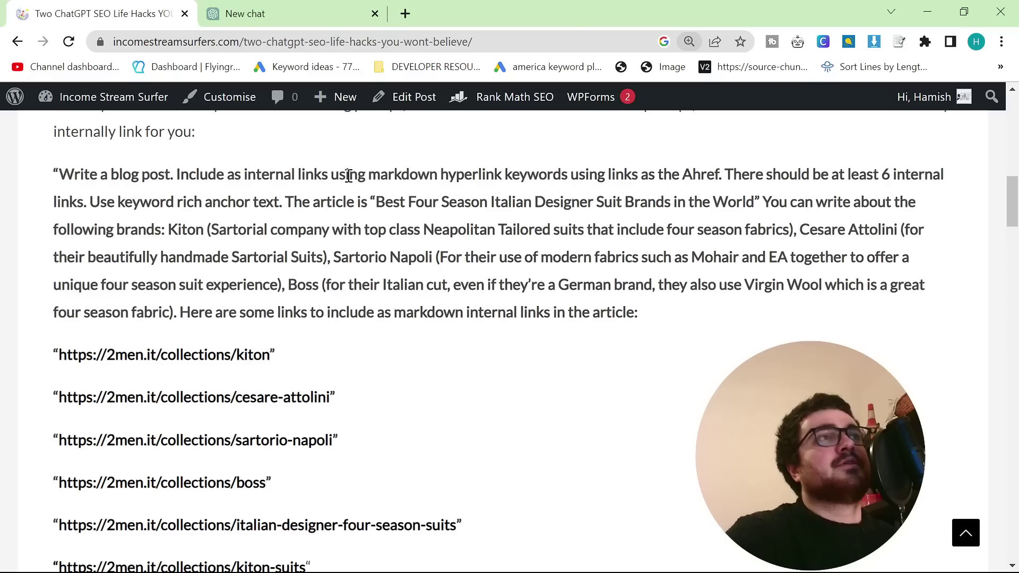
- Paste the copied blog-post prompt into the empty ChatGPT message box
click(265, 13)
key(ctrl+v)
scroll(514, 537, up, 5)
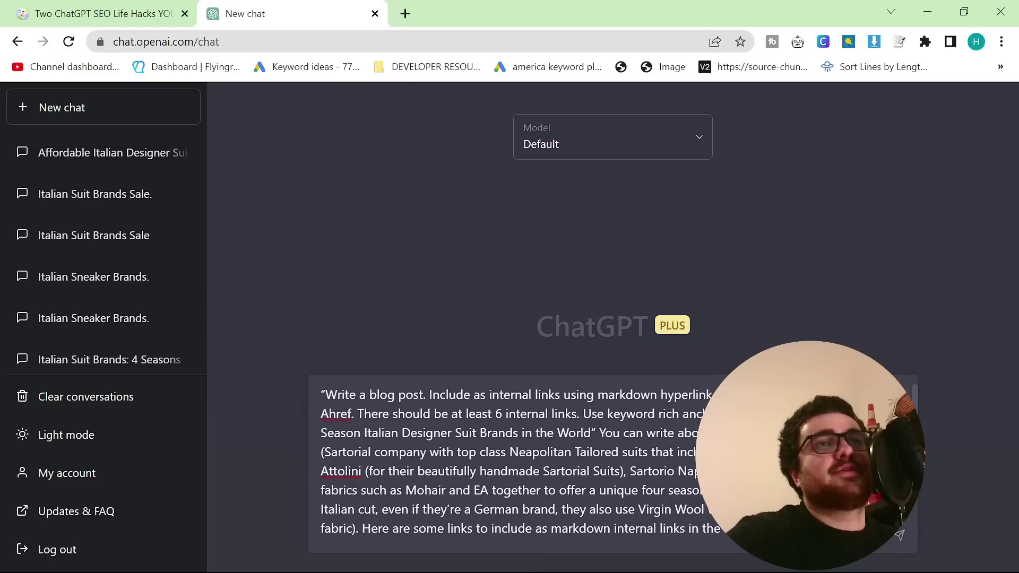
- Append the six 2men.it collection links after the prompt and send the message
key(shift+Down)
key(shift+Down)
key(shift+Down)
key(shift+Down)
key(shift+Down)
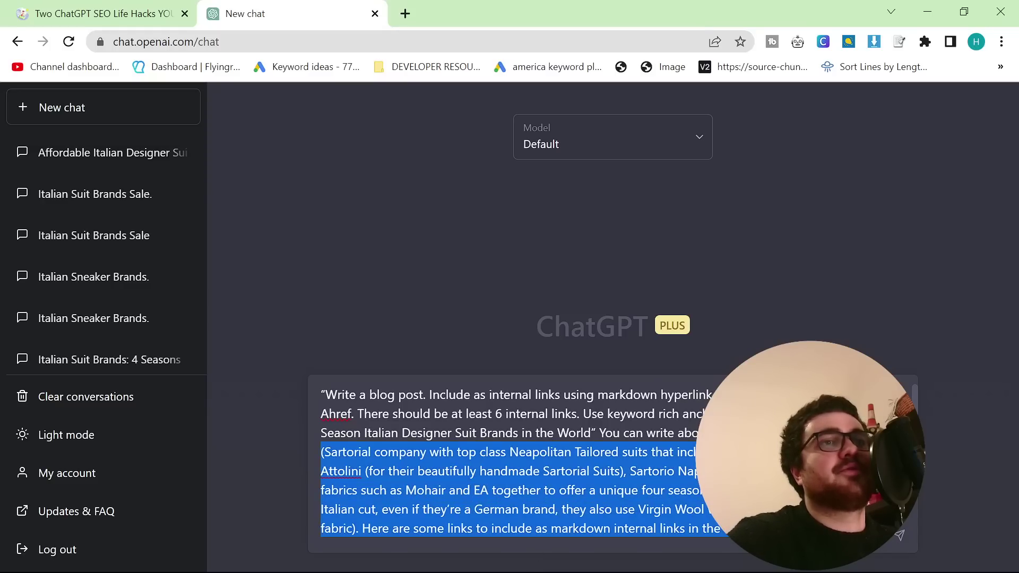
key(Right)
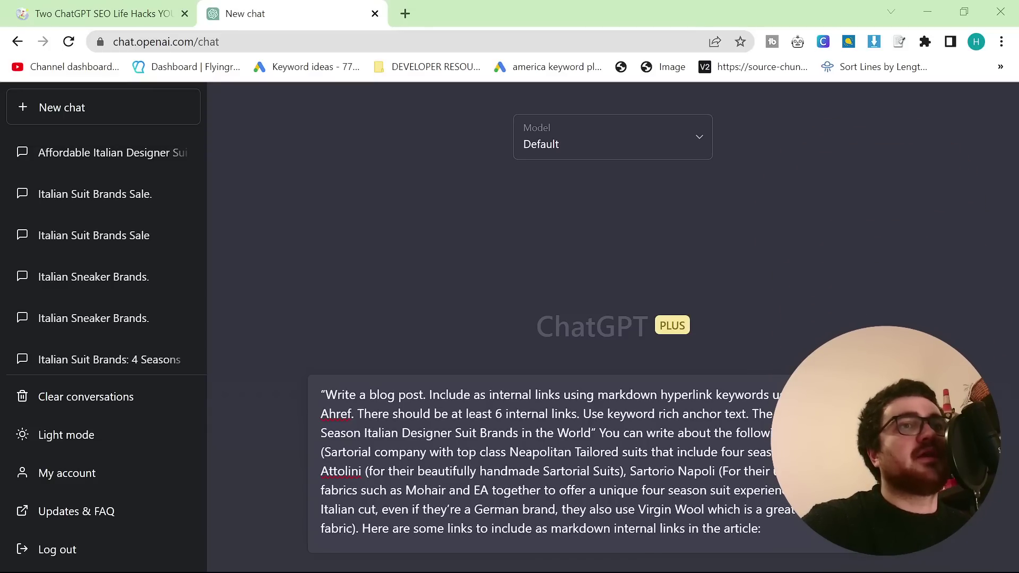
text("https://2men.it/collections/kiton"  "https://2men.it/collections/cesare-attolini"  "https://2men.it/collections/sartorio-napoli"  "https://2men.it/collections/boss"  "https://2men.it/collections/italian-designer-four-season-suits"  "https://2men.it/collections/kiton-suits")
scroll(771, 520, up, 5)
scroll(754, 505, down, 1)
scroll(386, 421, down, 1)
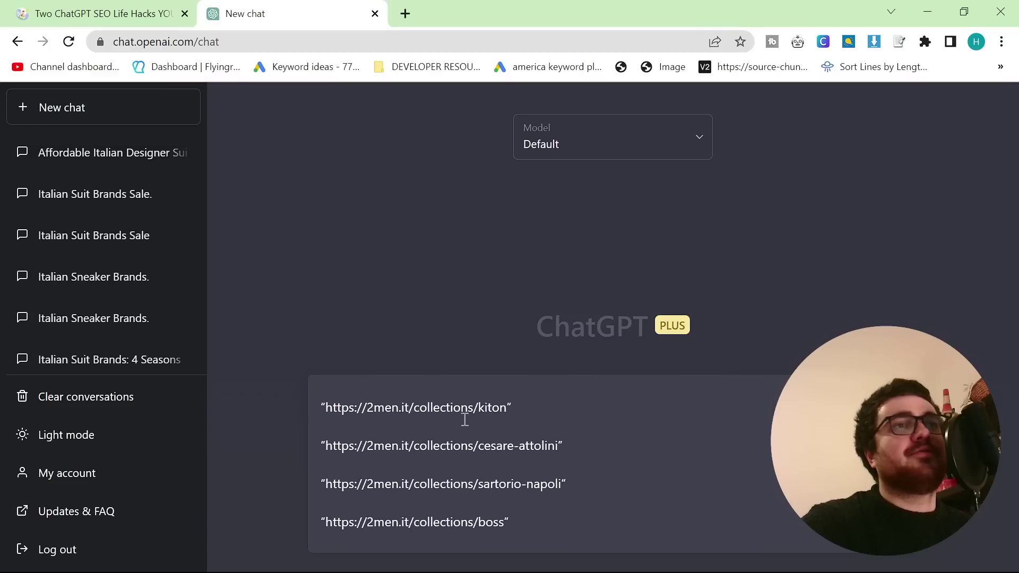
scroll(464, 419, down, 2)
scroll(607, 513, up, 5)
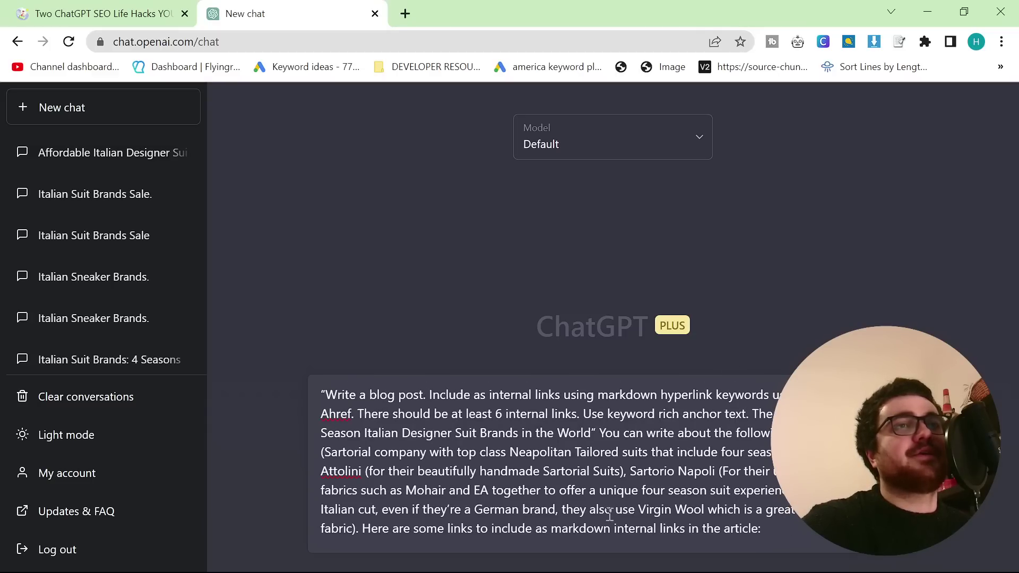
scroll(769, 504, down, 1)
click(756, 490)
key(Return)
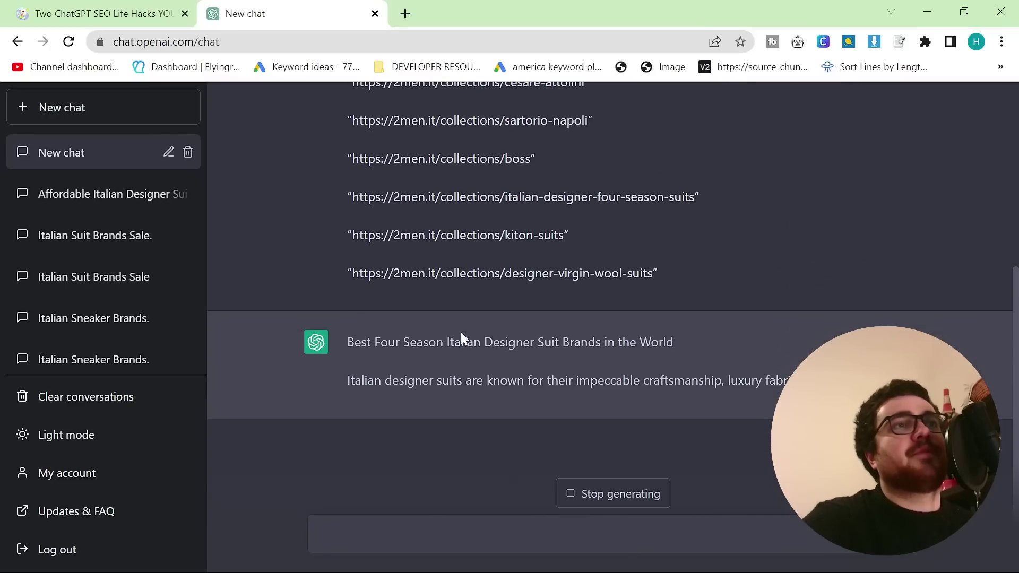
- Stop the plain-text reply and copy the link list into the message box
click(639, 492)
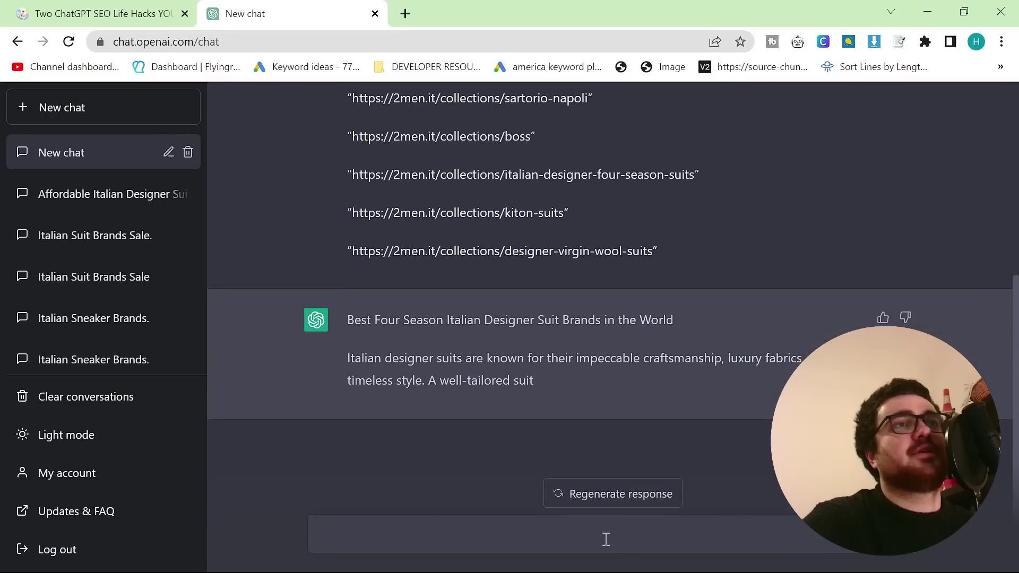
scroll(464, 333, up, 8)
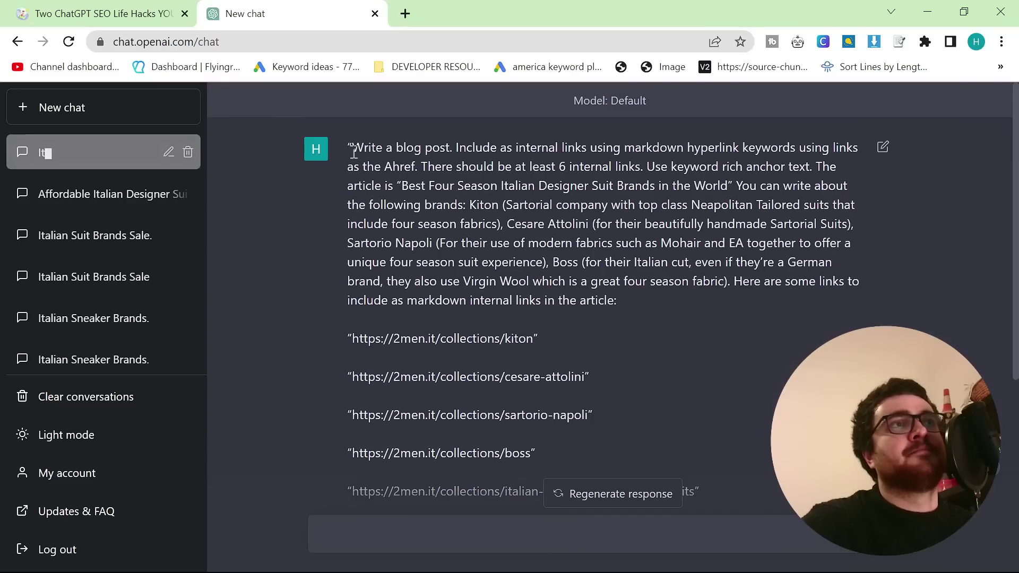
drag(348, 144, 716, 272)
scroll(668, 297, down, 8)
key(ctrl+c)
click(530, 536)
key(ctrl+v)
scroll(506, 498, up, 7)
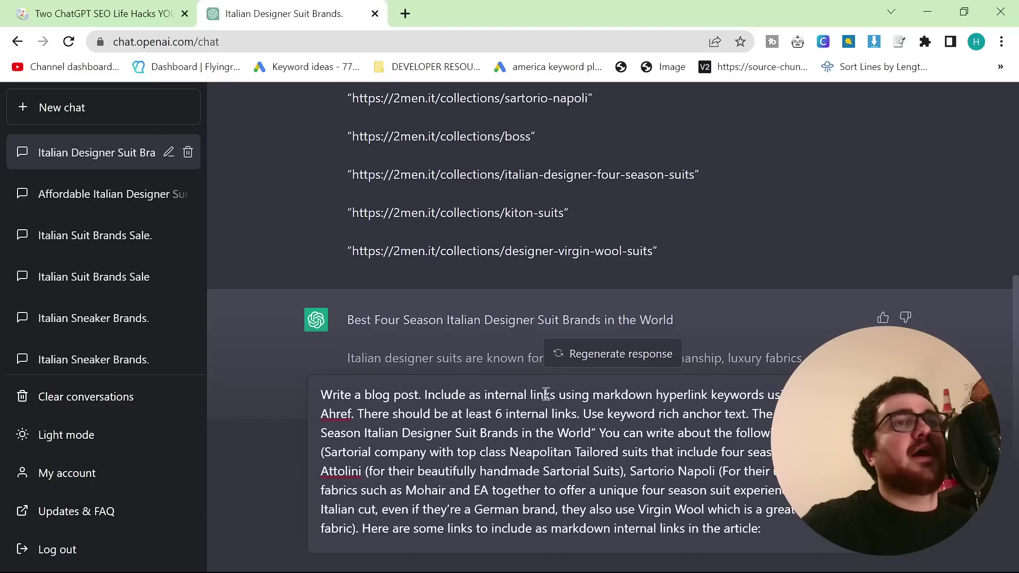
scroll(547, 394, down, 7)
- Replace the message with 'Please remember to use Markdown formatting' and send it
key(ctrl+a)
key(BackSpace)
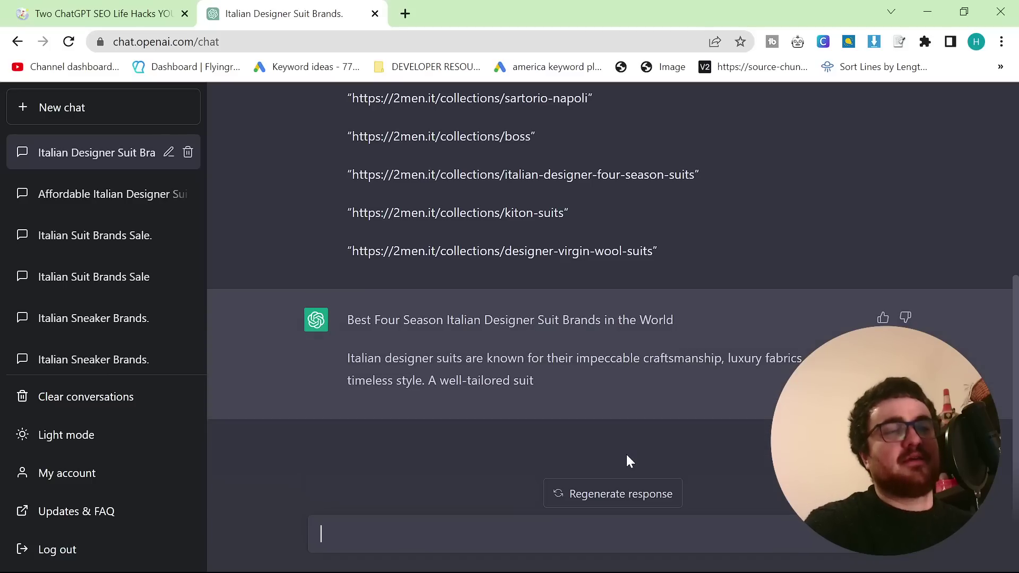
text(Please remember t)
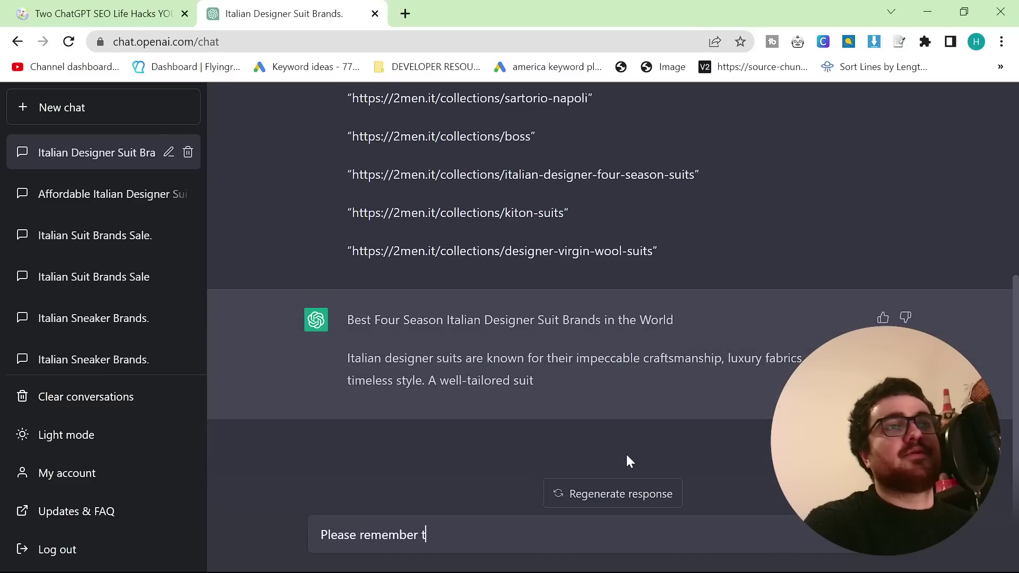
text(o use Markdown formatting)
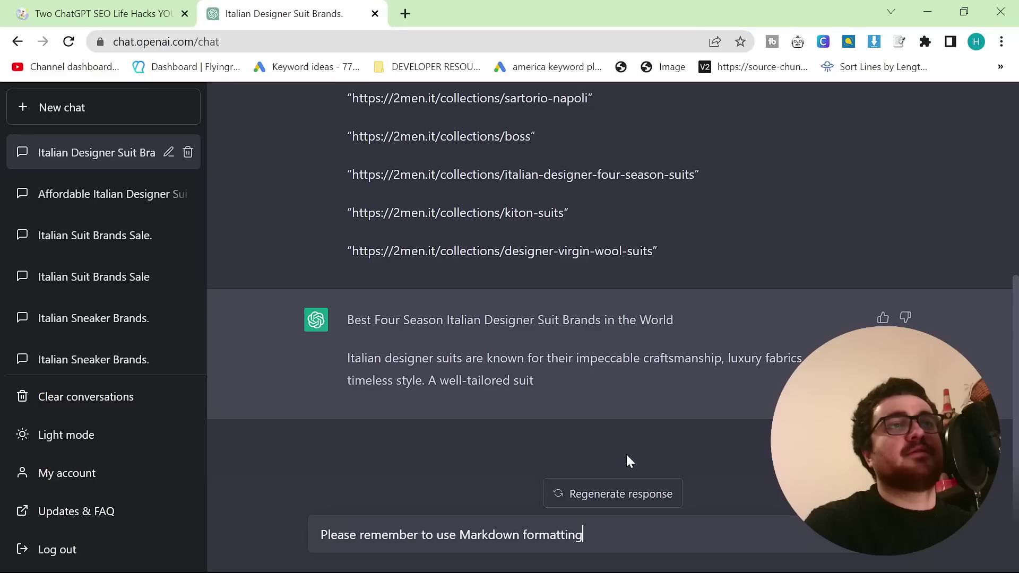
key(Return)
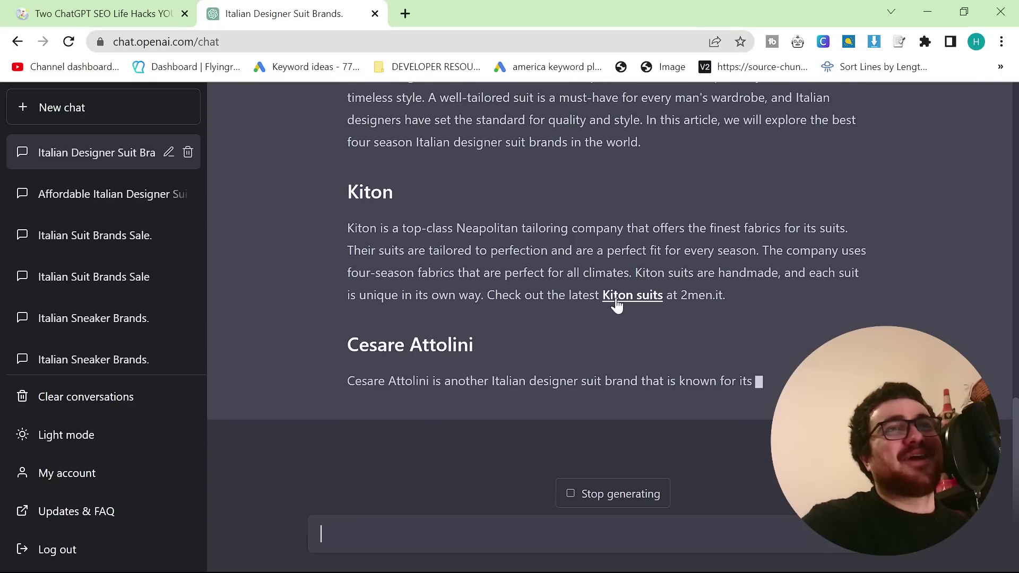
- Check the 2men.it Kiton Suits collection page the link opens, then close it
click(628, 272)
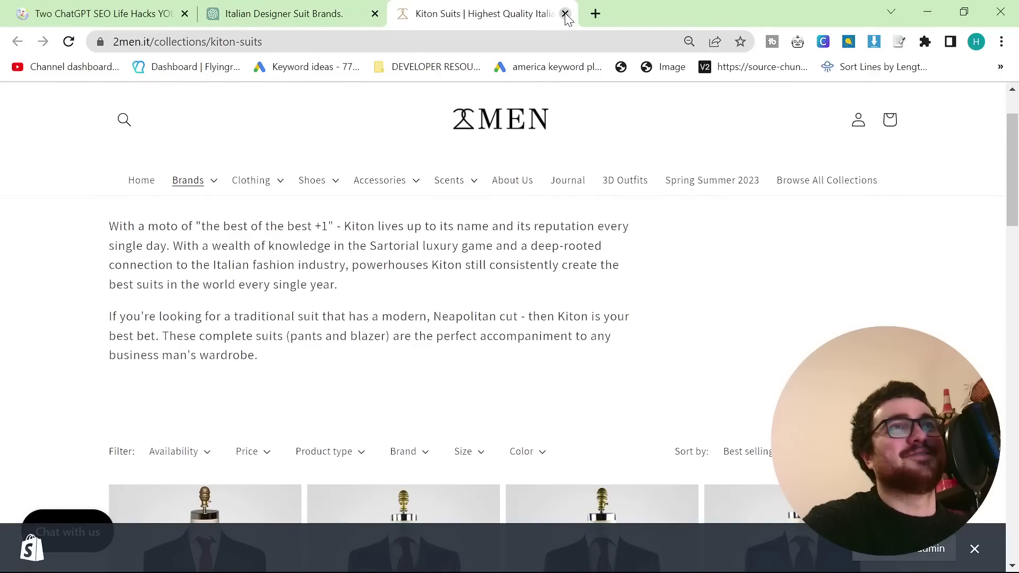
click(565, 14)
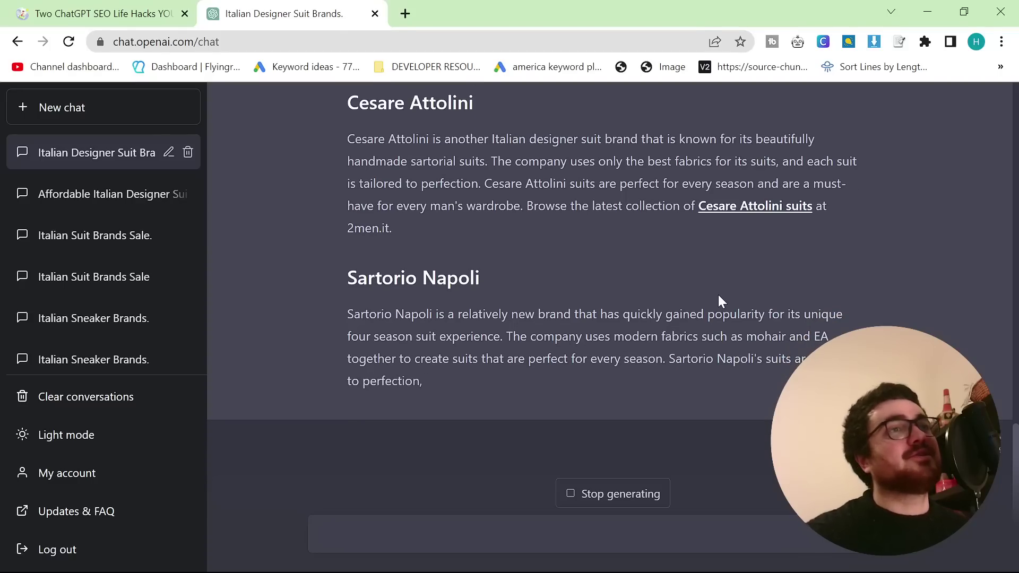
- Select the answer from its title down through the Cesare Attolini section
scroll(718, 295, up, 5)
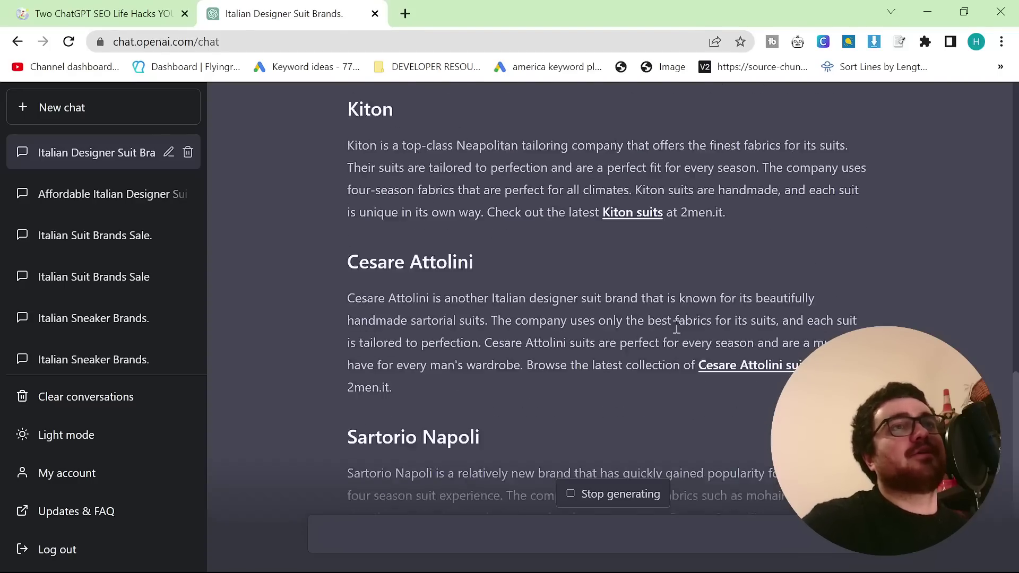
drag(445, 474, 346, 241)
click(976, 41)
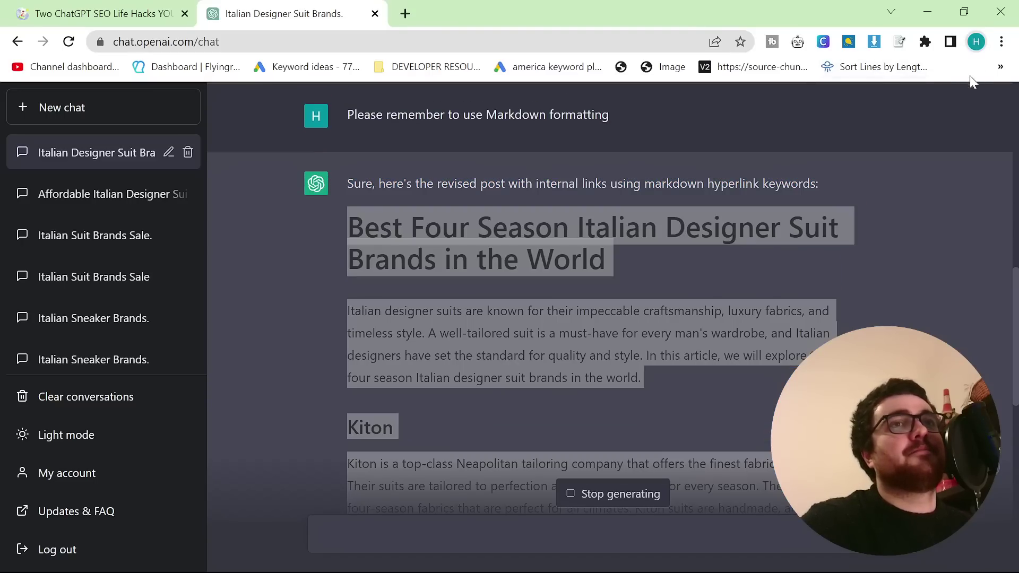
click(600, 312)
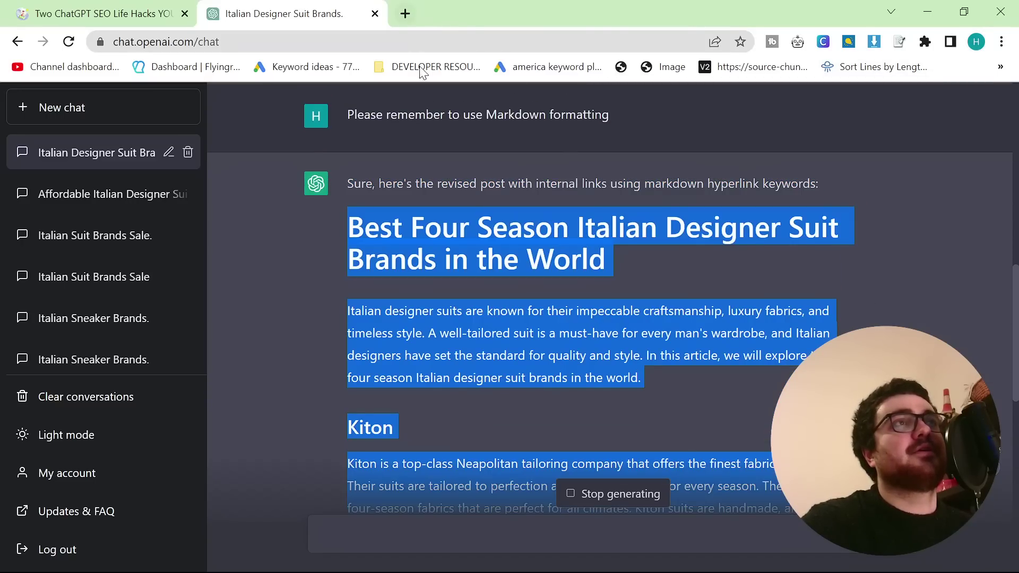
- Paste the copied suit-brands article into a new untitled Google Docs document
click(403, 14)
text(d)
key(Return)
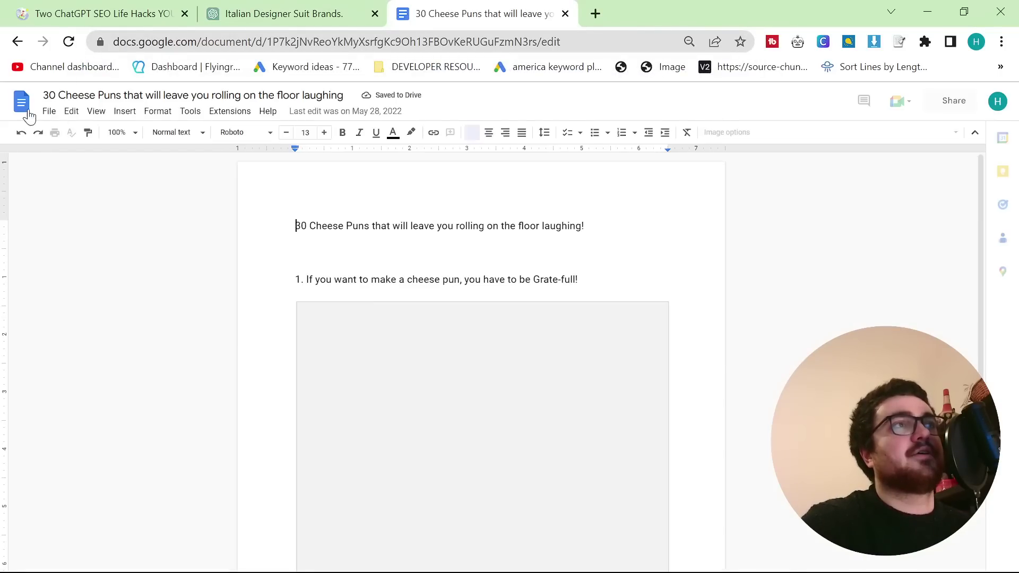
key(alt+Left)
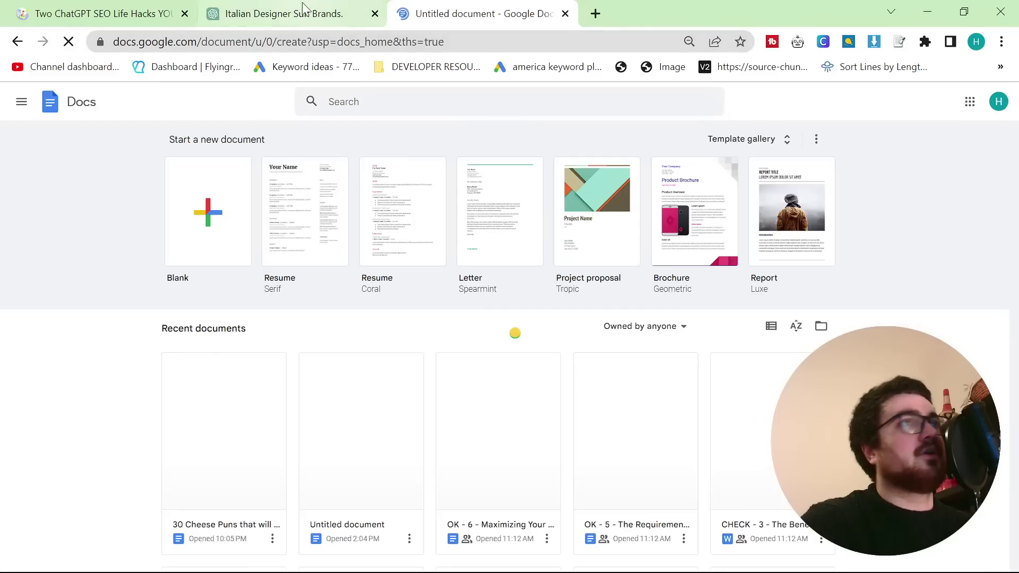
key(ctrl+v)
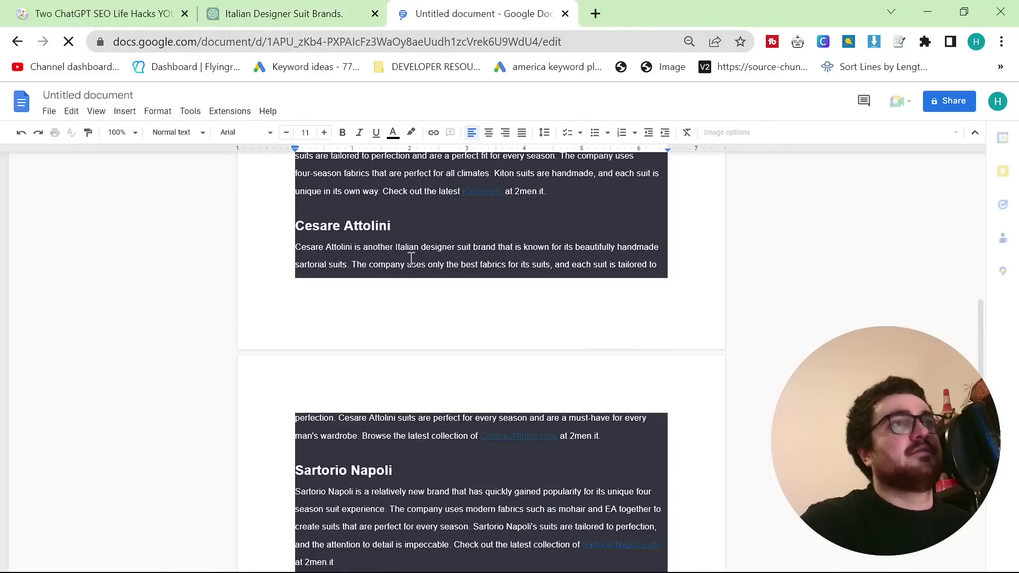
- Verify that the Kiton suits link points to a 2men.it collection
scroll(491, 297, up, 5)
scroll(492, 349, down, 3)
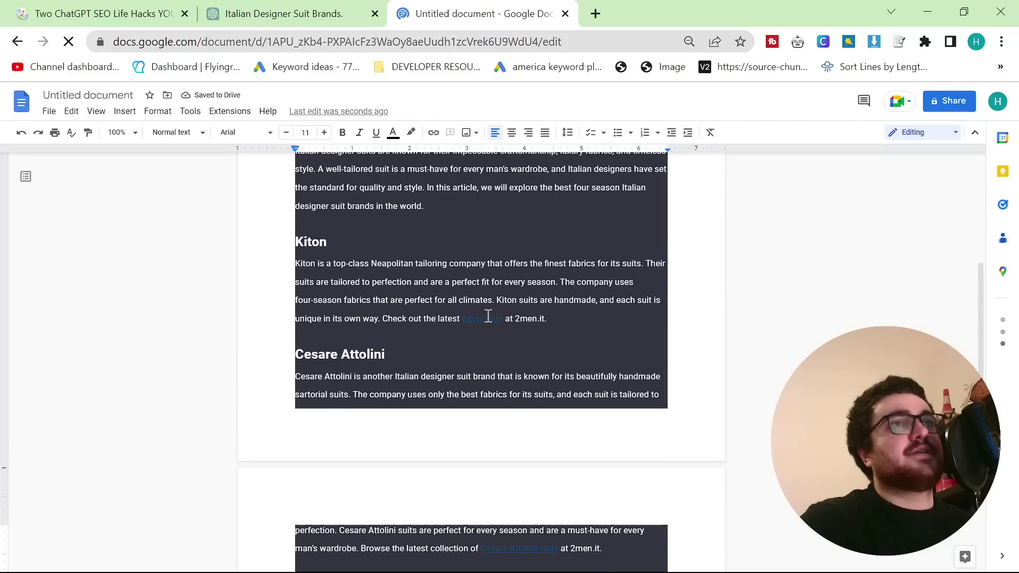
click(486, 318)
scroll(520, 417, down, 4)
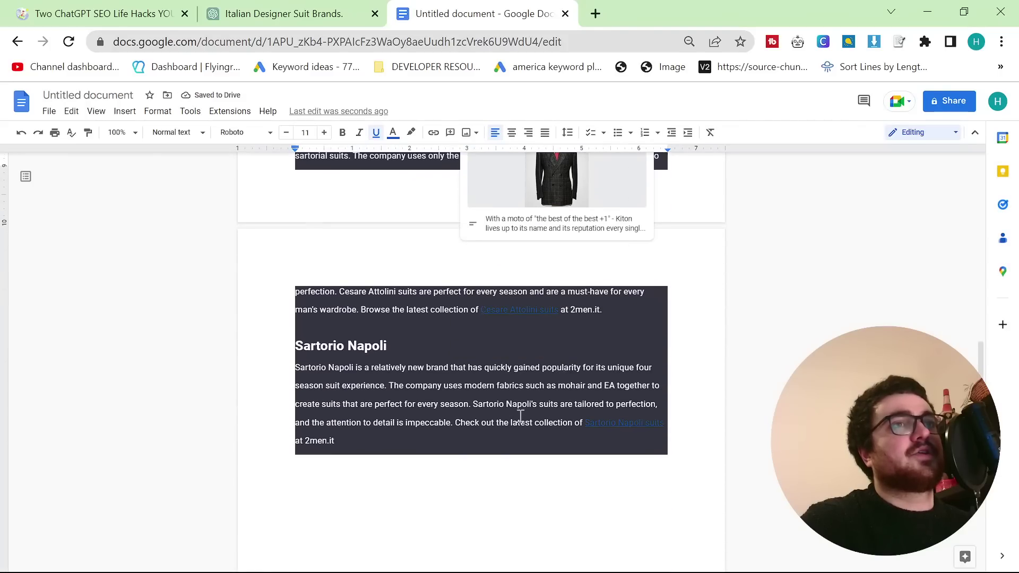
click(521, 322)
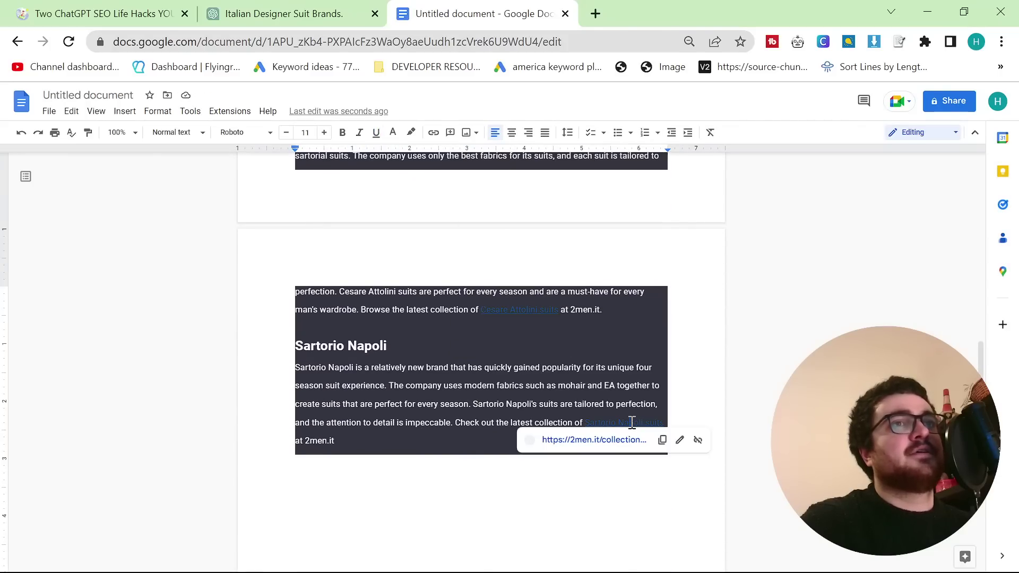
- Return to ChatGPT and review the response up to its Kiton section
click(337, 11)
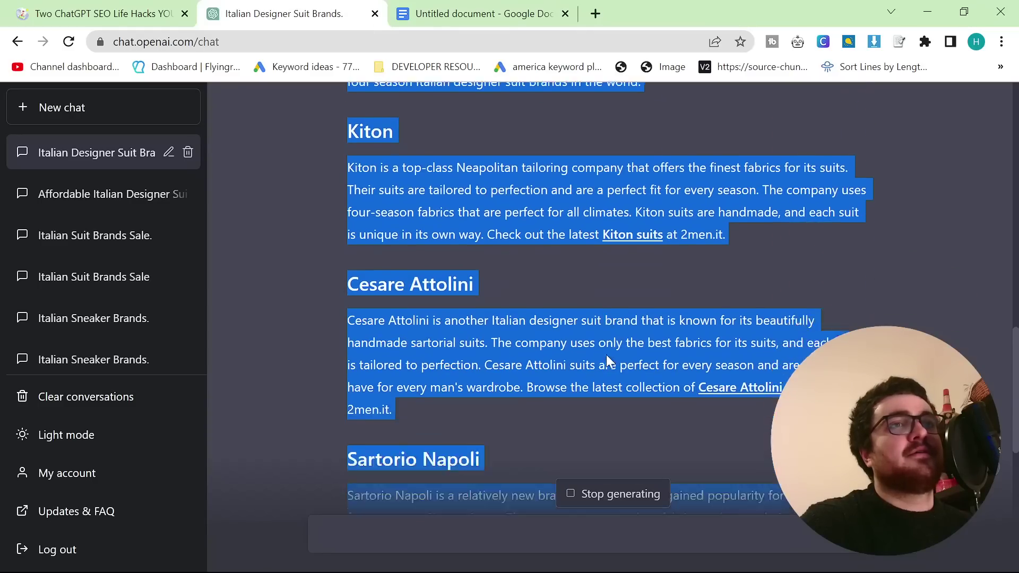
click(765, 374)
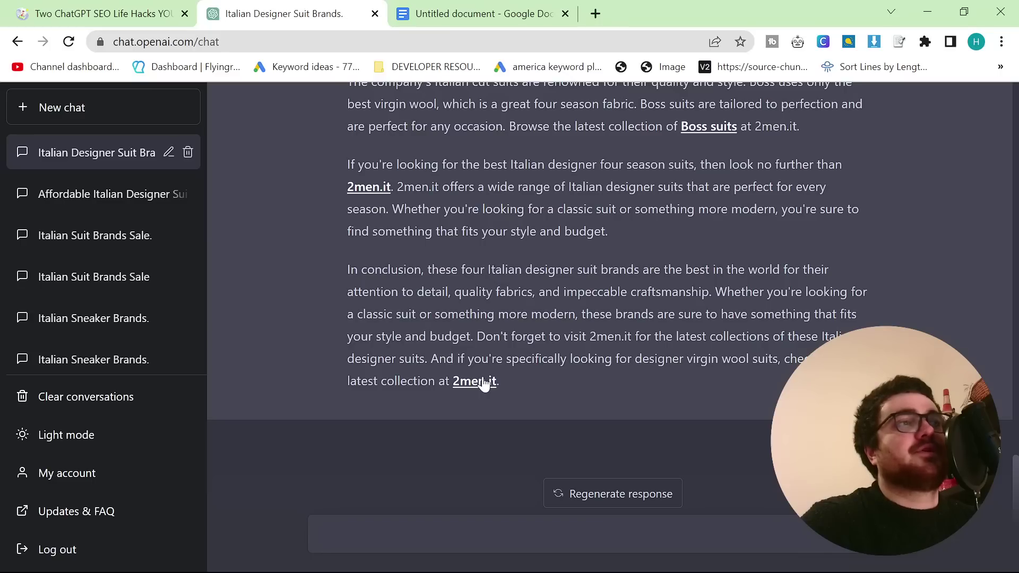
scroll(472, 381, up, 3)
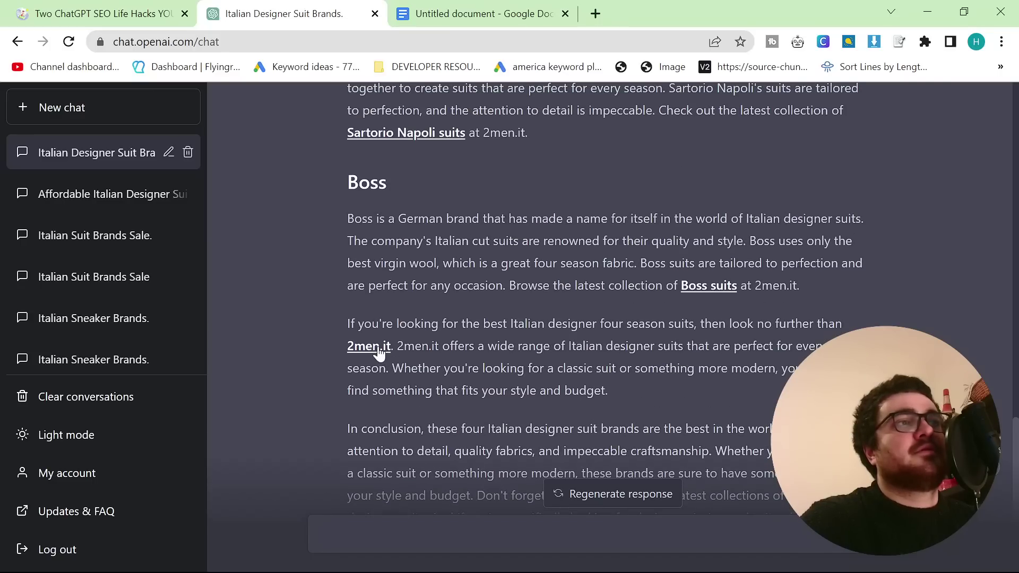
scroll(518, 354, up, 10)
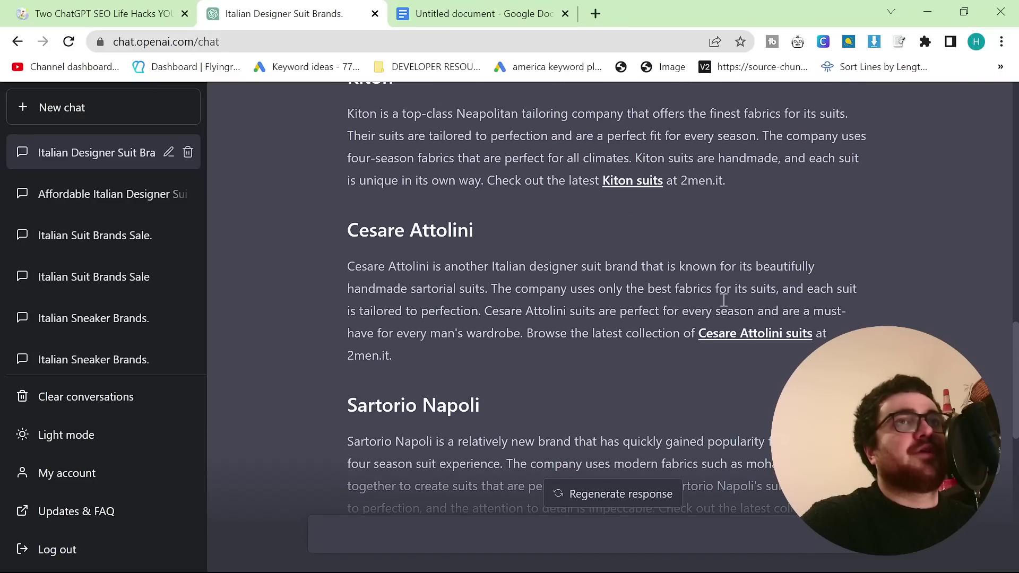
scroll(685, 419, up, 2)
scroll(675, 421, down, 2)
drag(347, 272, 381, 272)
scroll(380, 272, down, 3)
click(567, 338)
scroll(568, 339, down, 10)
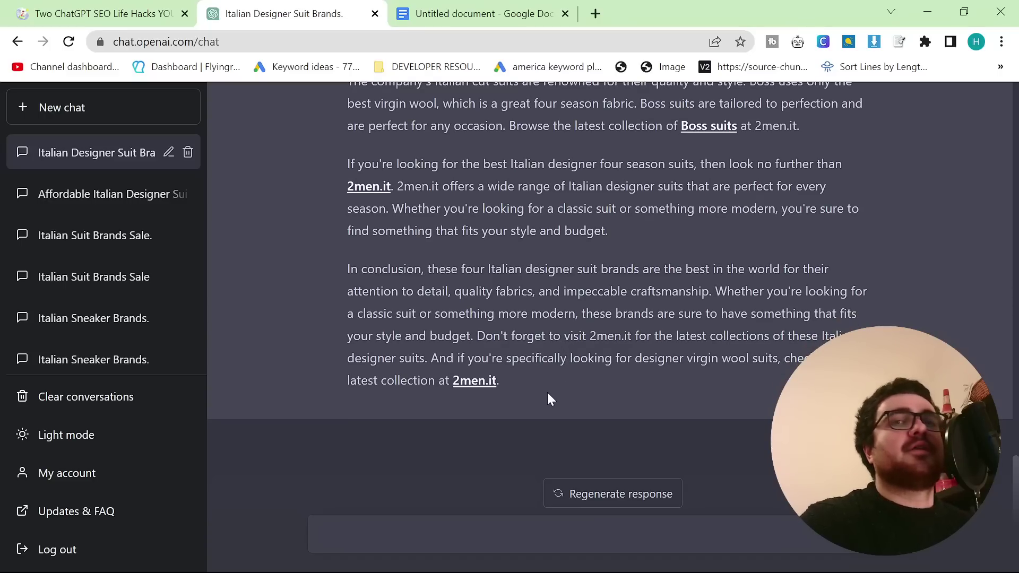
scroll(547, 393, up, 3)
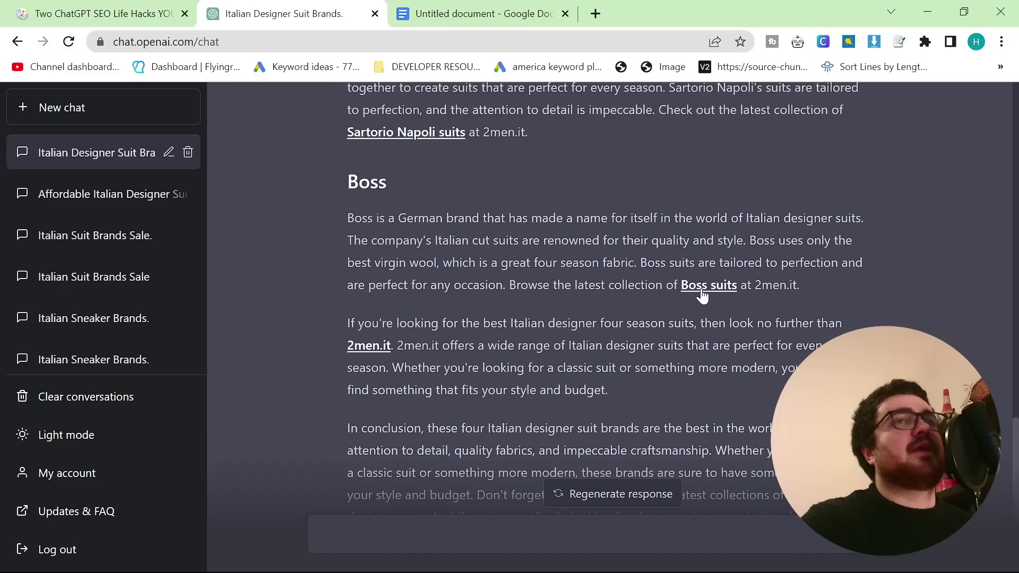
scroll(696, 295, up, 2)
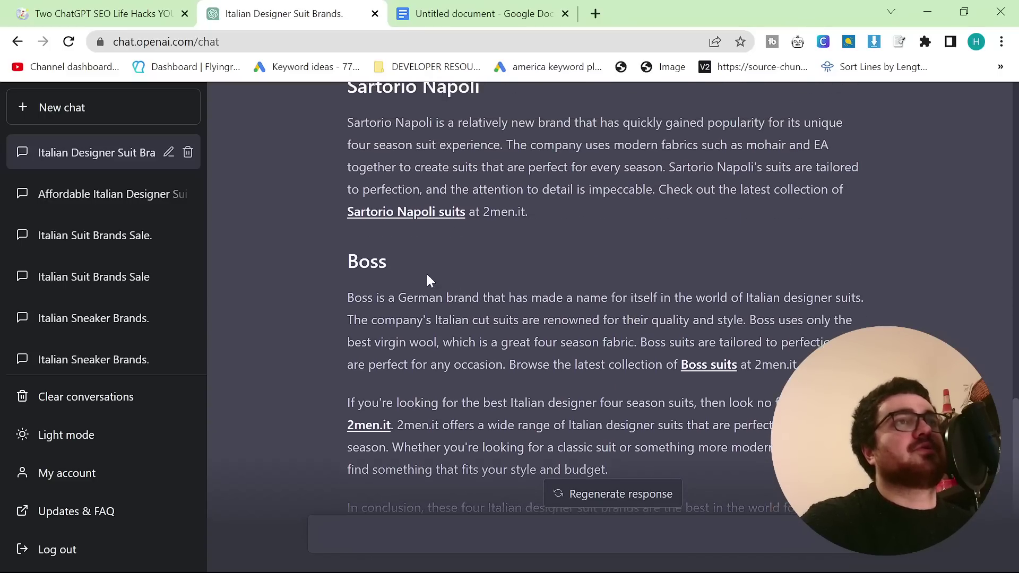
scroll(440, 228, up, 4)
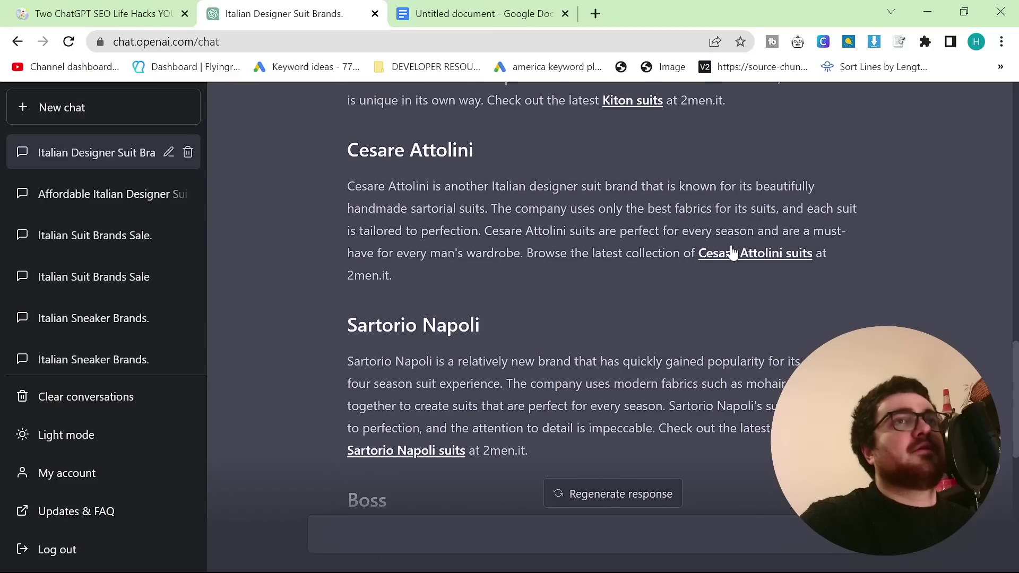
scroll(689, 212, up, 2)
- Open the Kiton suits and Cesare Attolini suits links in new tabs
click(659, 179)
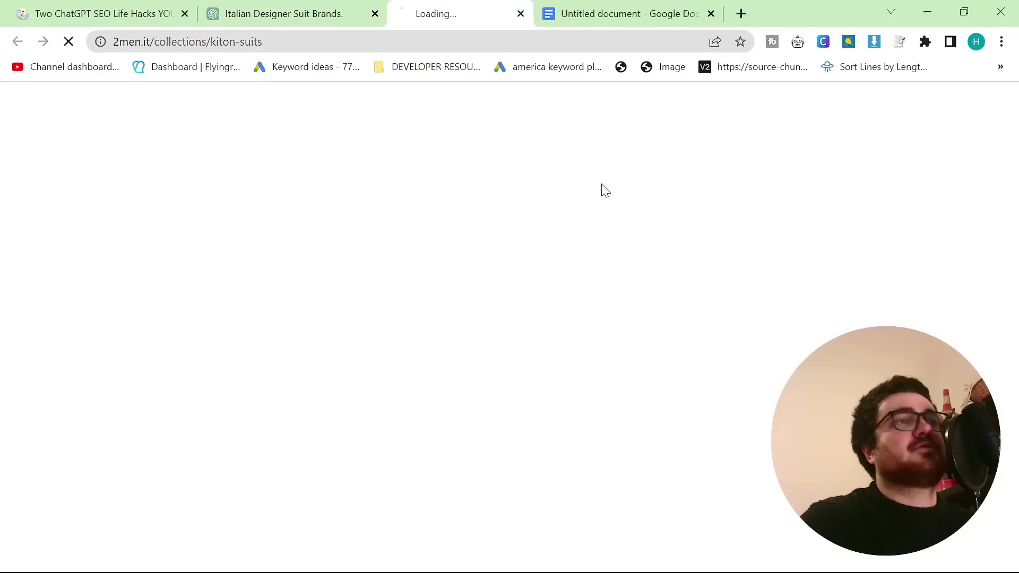
click(269, 11)
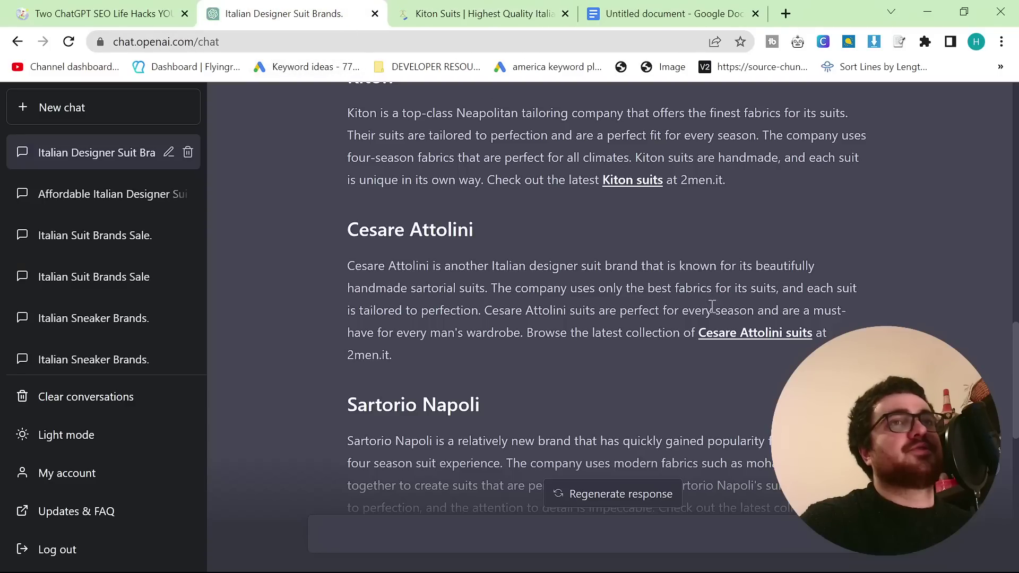
click(728, 335)
click(220, 5)
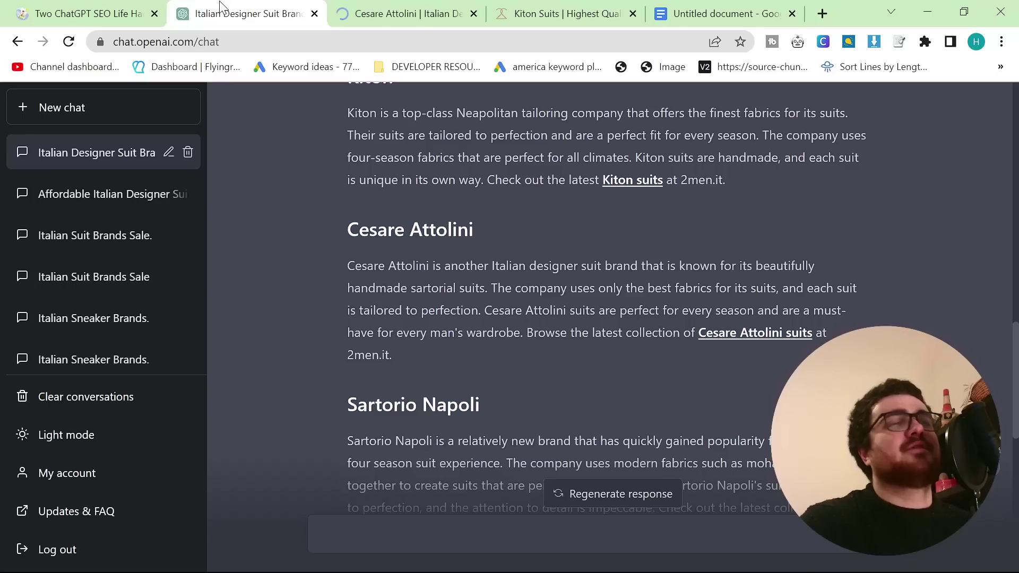
- Scroll through the finished post through the Boss suits section and conclusion
scroll(463, 240, up, 3)
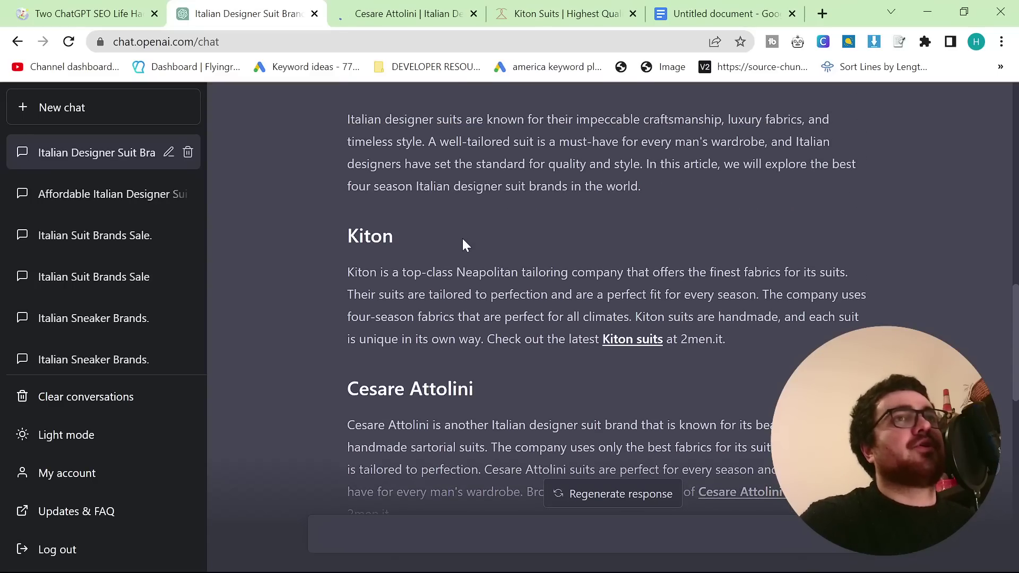
scroll(511, 269, down, 15)
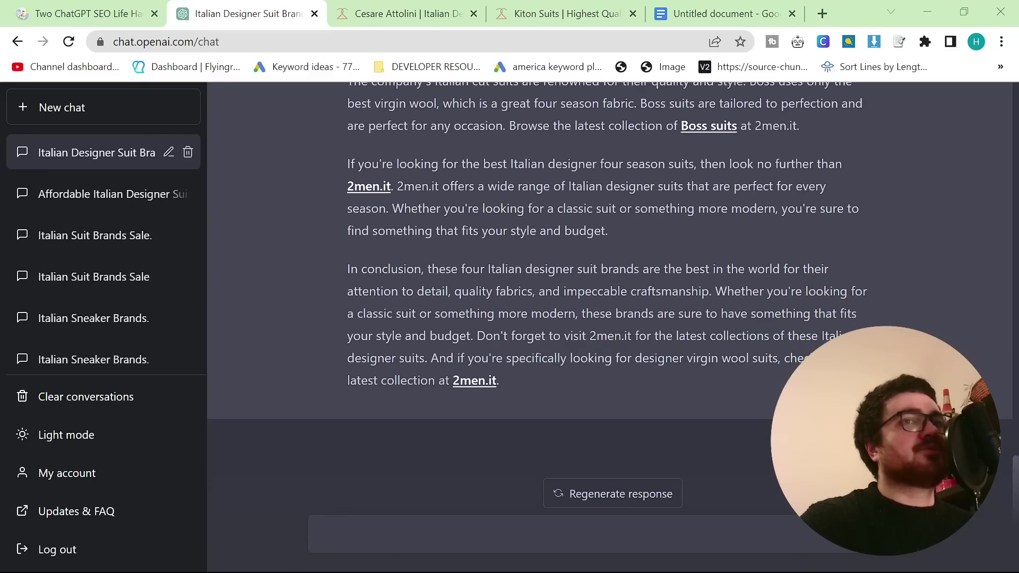
scroll(602, 357, up, 7)
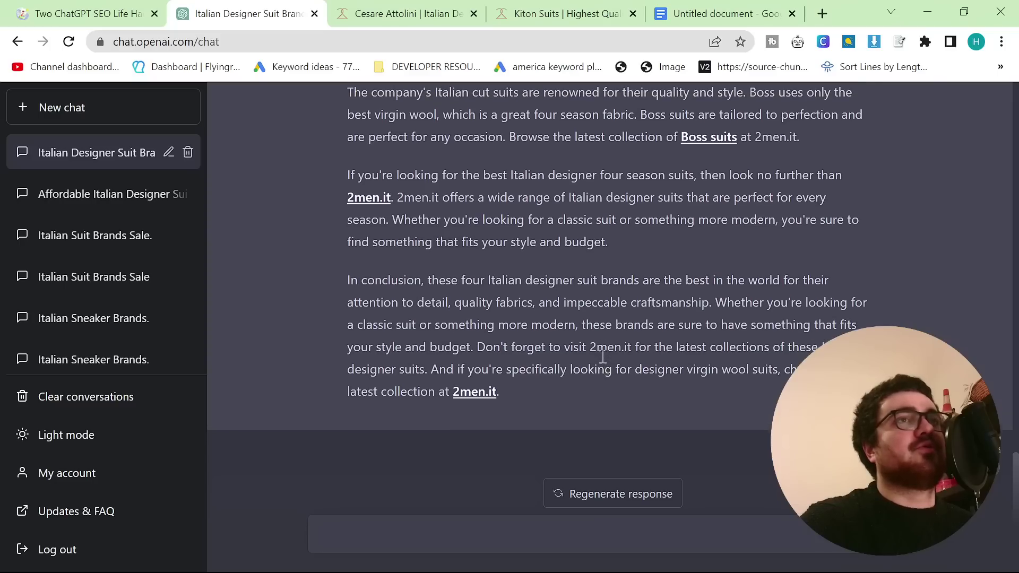
scroll(602, 358, down, 7)
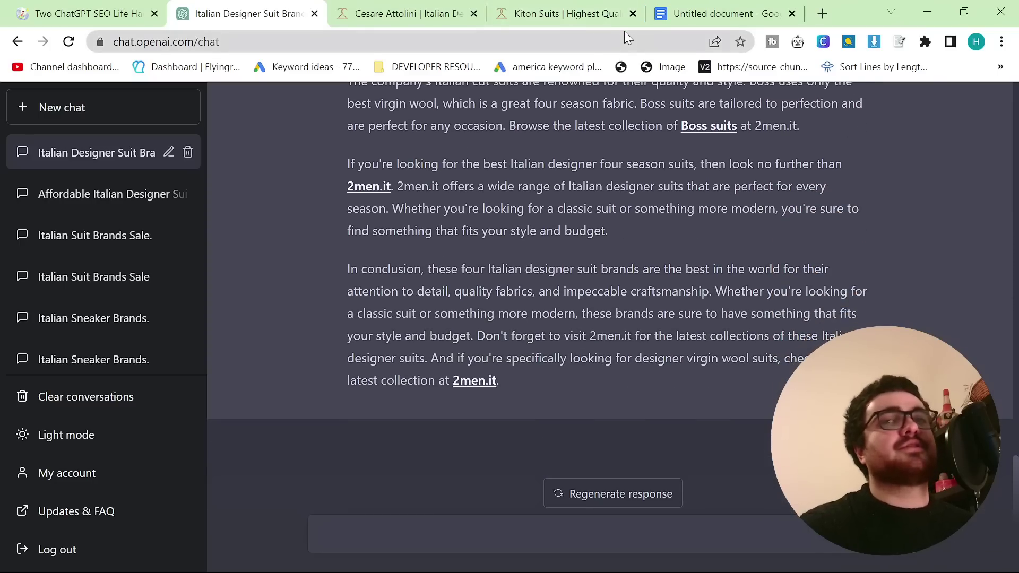
scroll(546, 230, up, 6)
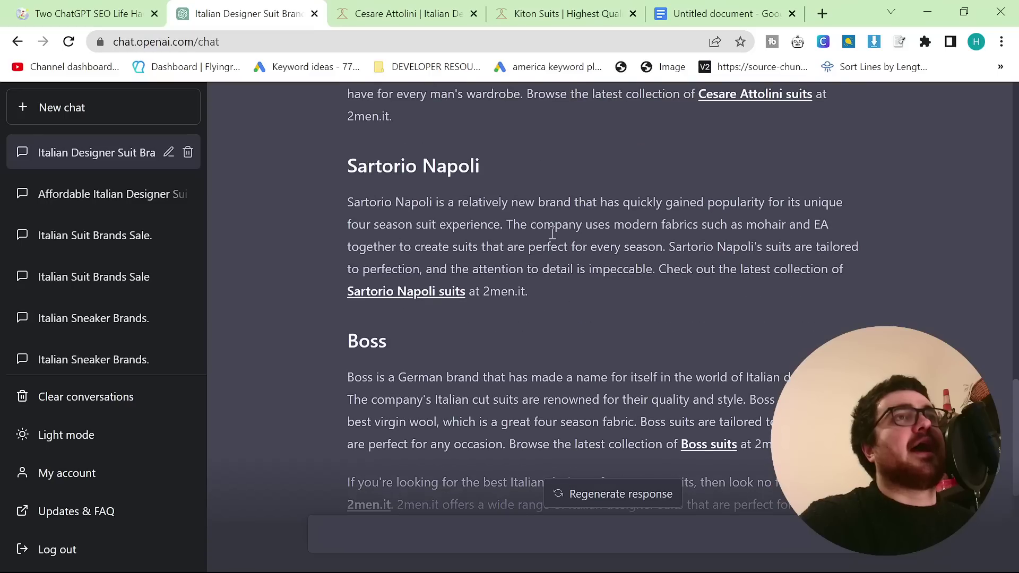
scroll(554, 236, up, 4)
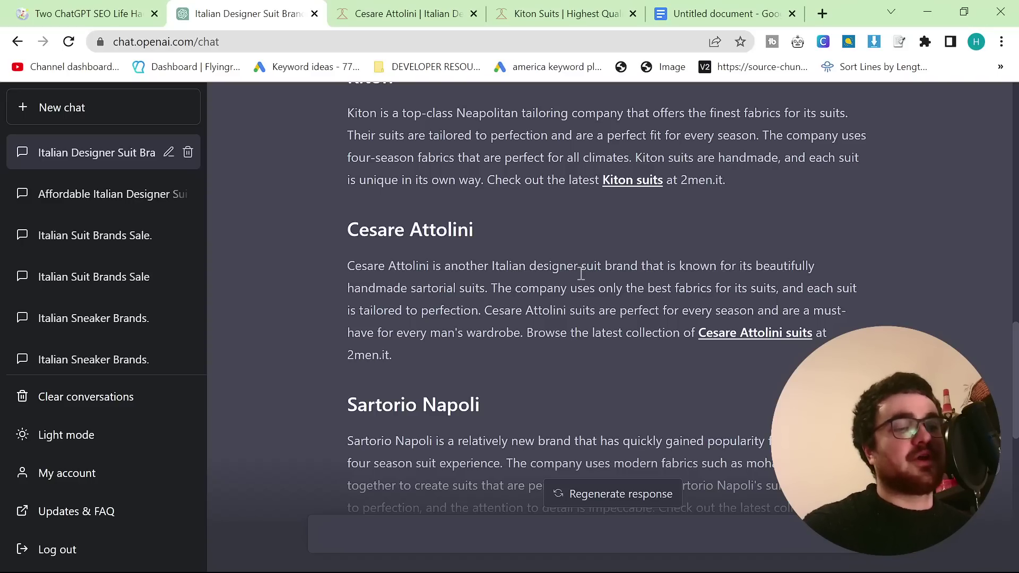
scroll(663, 319, down, 10)
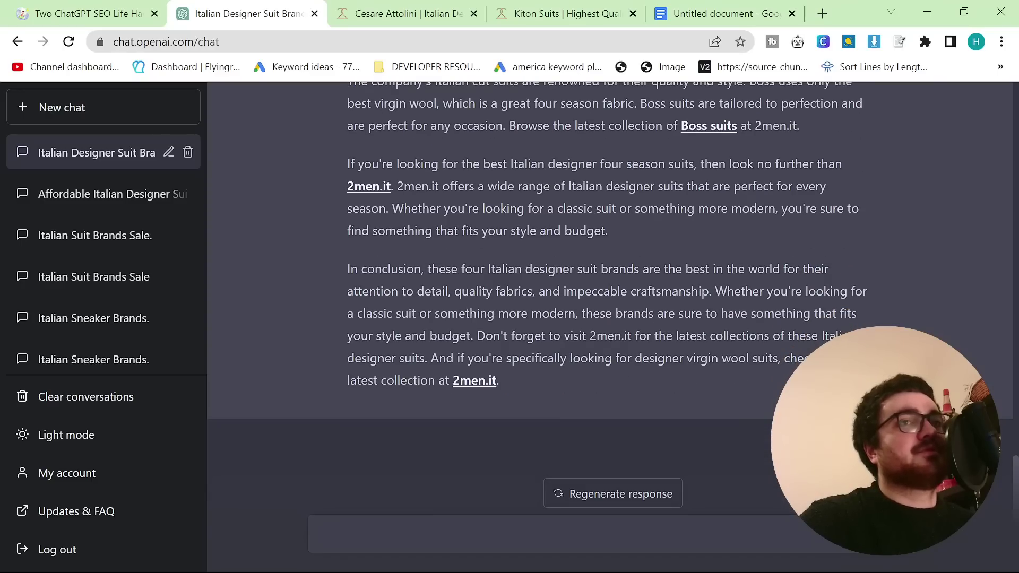
- Search Google for 'italian white sneaker brands' in a new tab
click(810, 11)
text(ita)
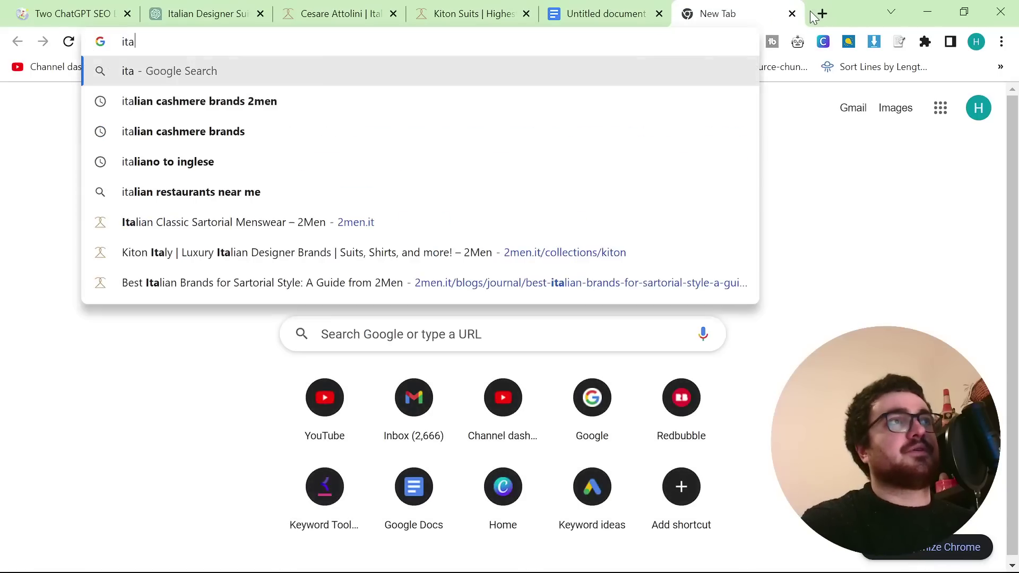
text(lian white sneaker brands)
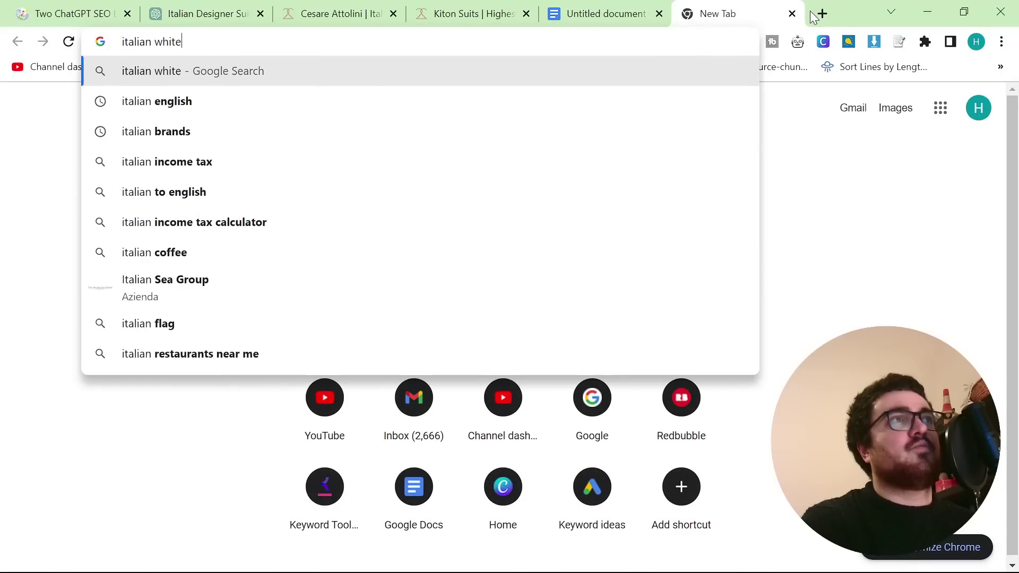
key(Return)
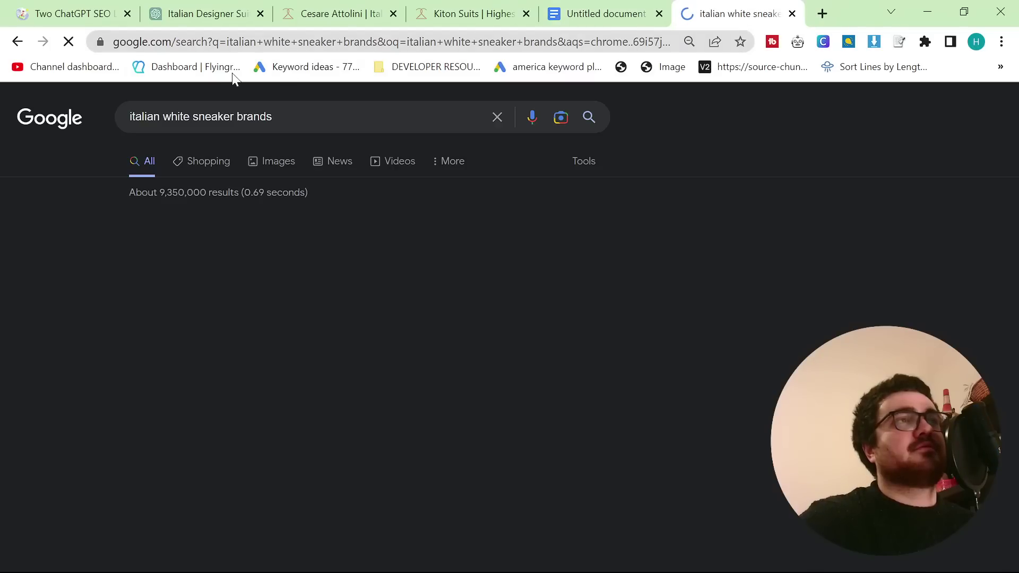
- Find the 2men.it result and open its white sneaker article in a new tab
scroll(91, 268, down, 6)
key(ctrl+f)
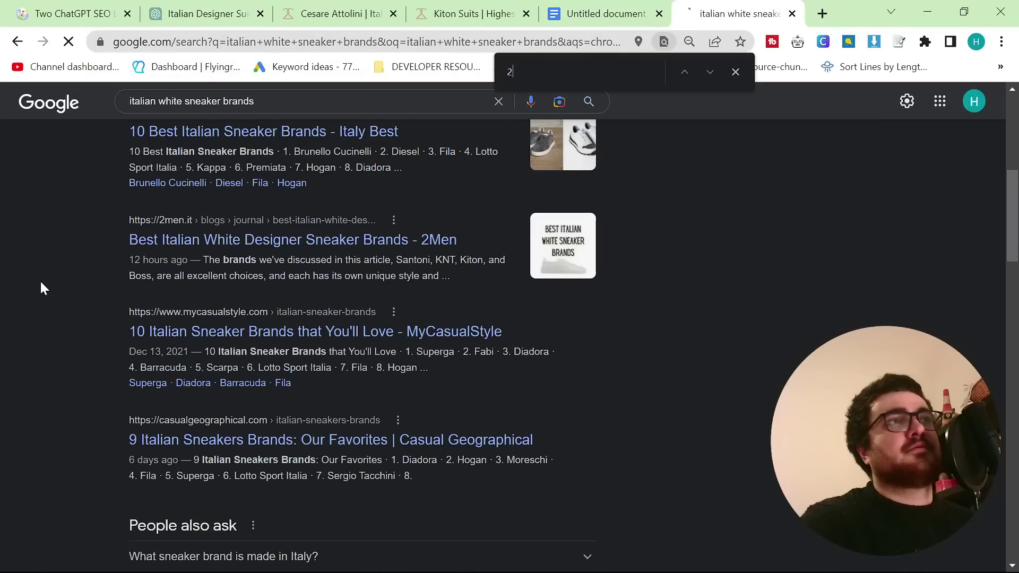
scroll(85, 325, up, 2)
scroll(84, 324, down, 5)
middle_click(232, 399)
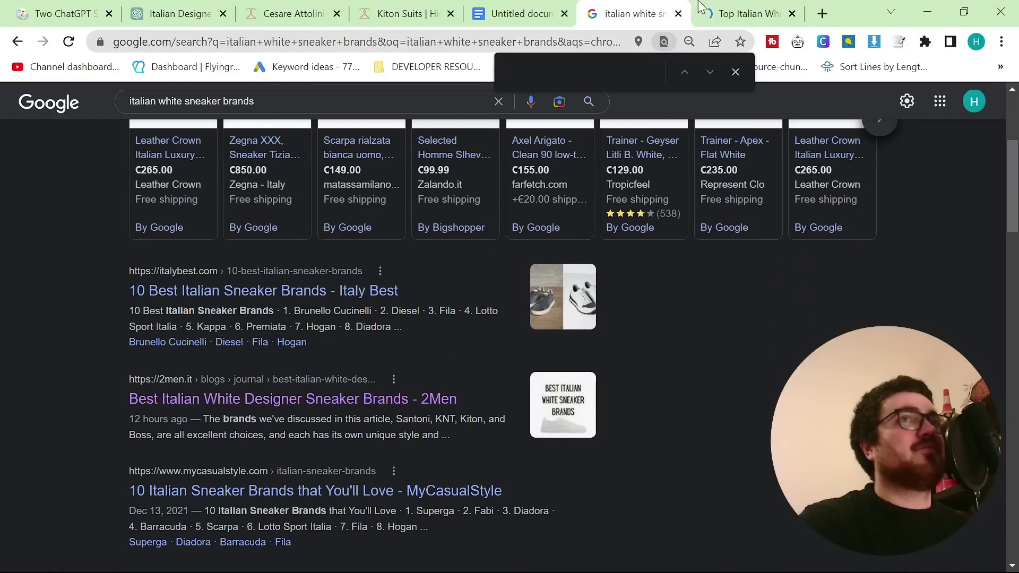
- Switch from the Income Stream Surfers post to ChatGPT and scroll the conversation list
click(99, 7)
click(172, 13)
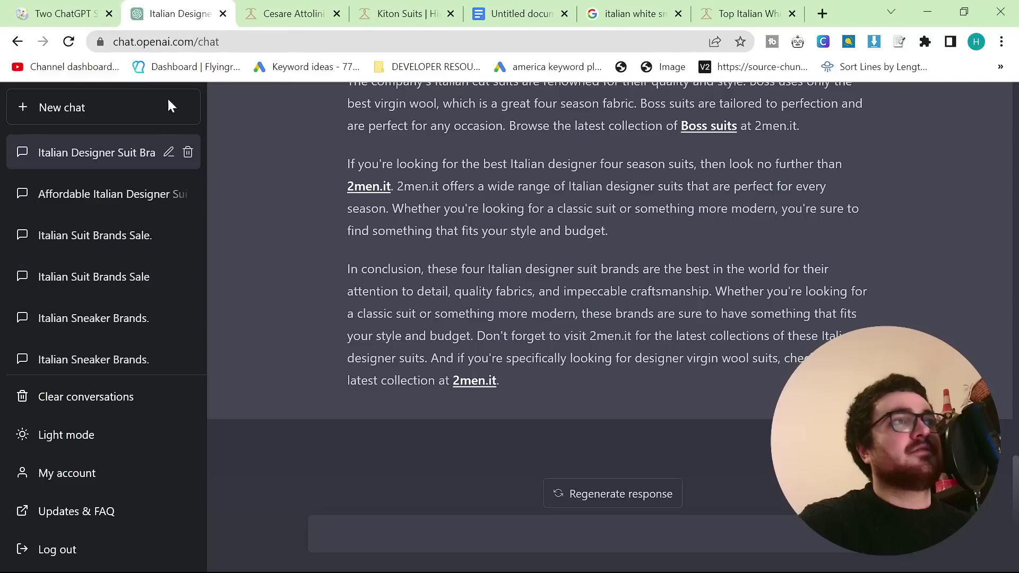
scroll(149, 323, down, 2)
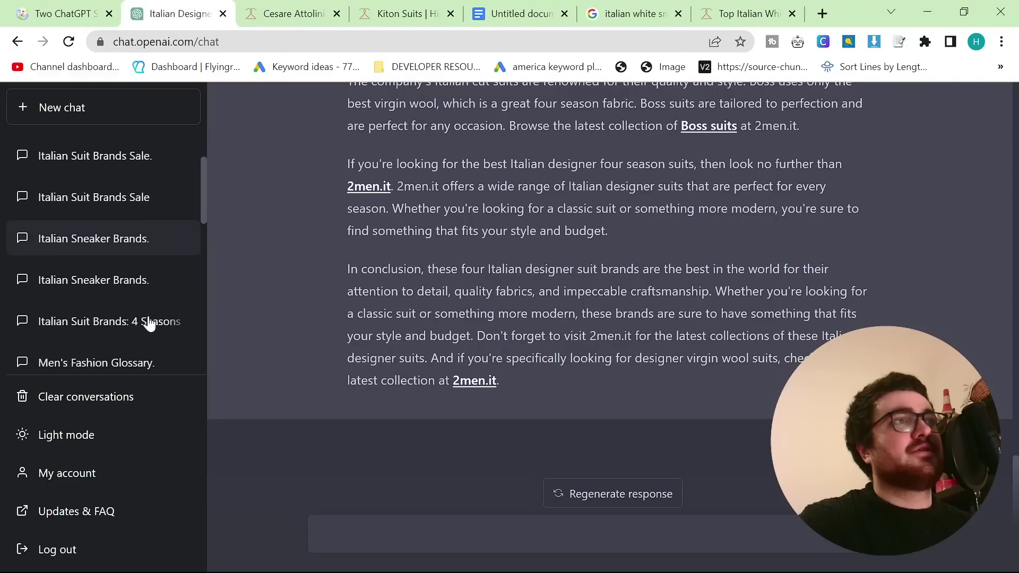
scroll(157, 343, down, 1)
scroll(158, 344, up, 3)
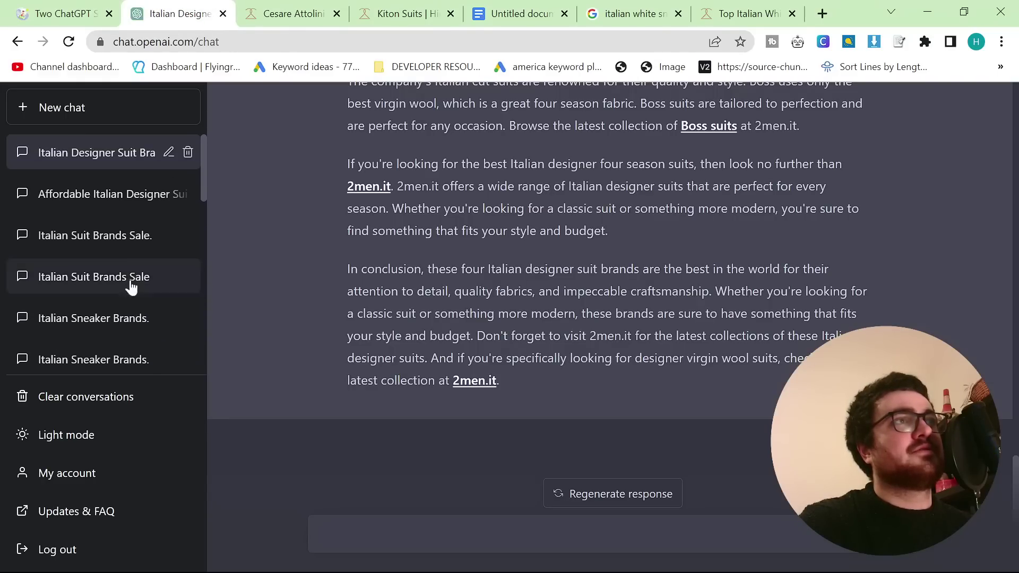
- Open the Italian Sneaker Brands conversation and read back through it
click(94, 320)
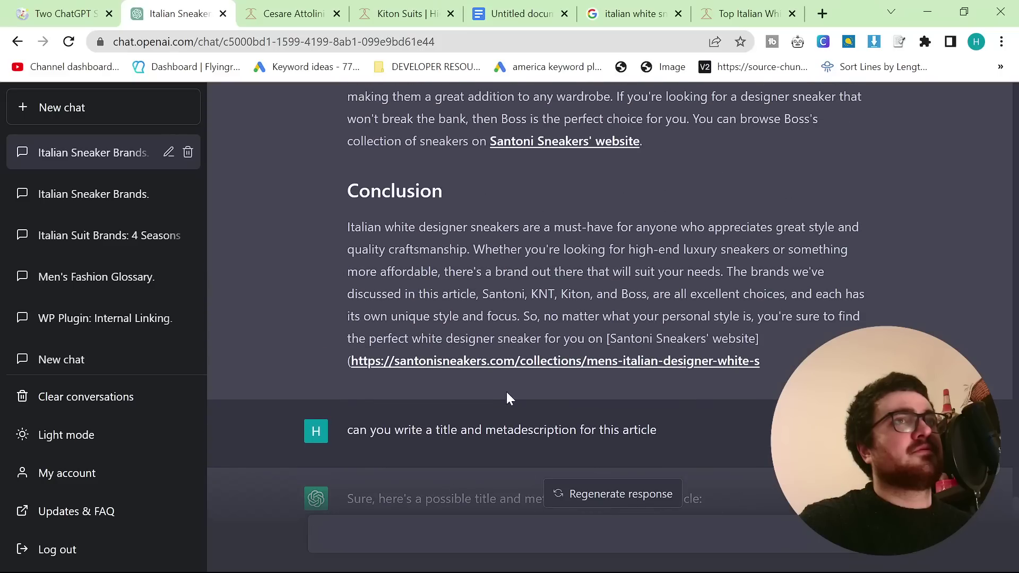
scroll(506, 398, up, 15)
scroll(507, 393, up, 6)
scroll(508, 392, down, 6)
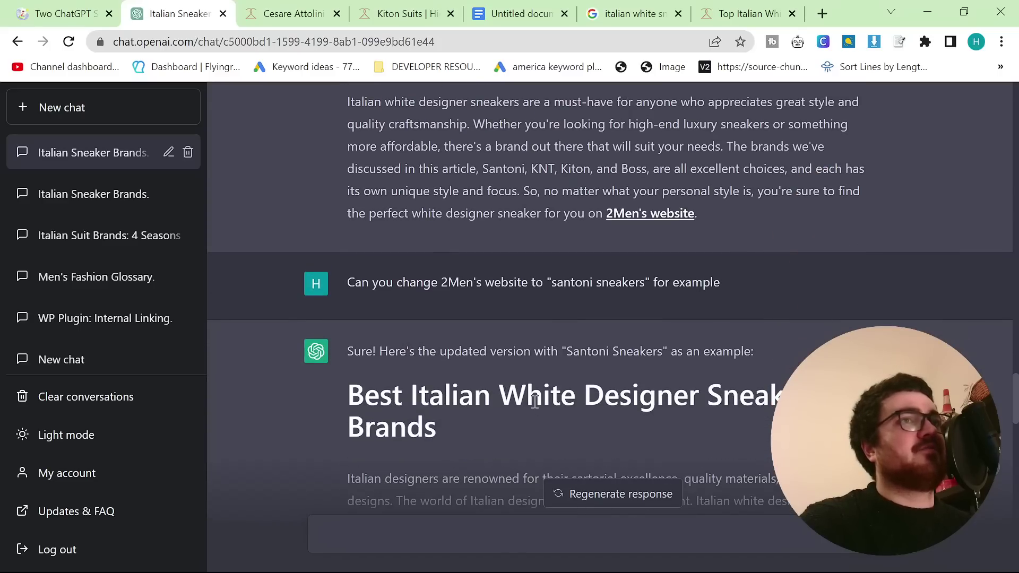
scroll(530, 403, down, 8)
scroll(530, 403, up, 20)
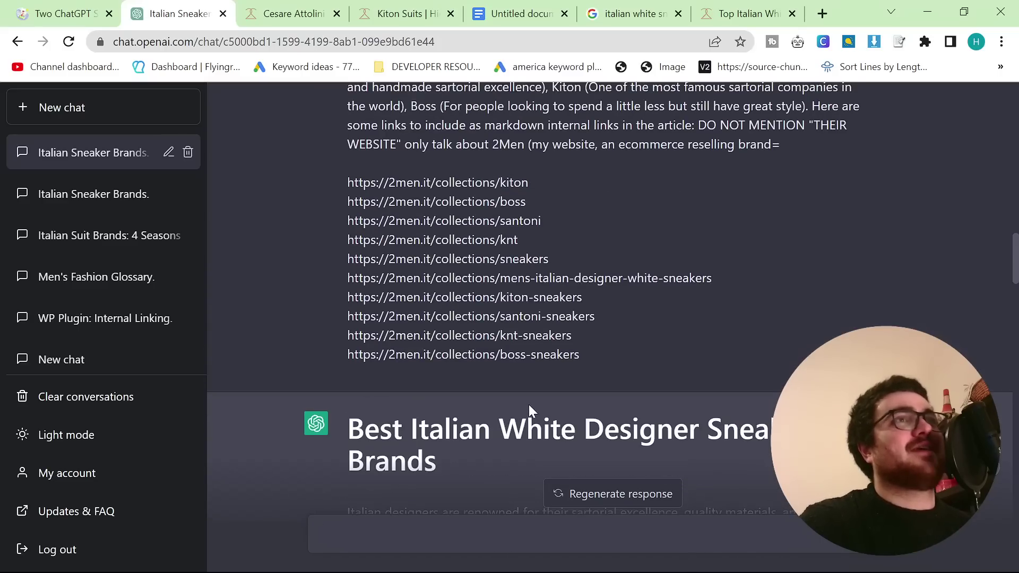
scroll(529, 404, up, 20)
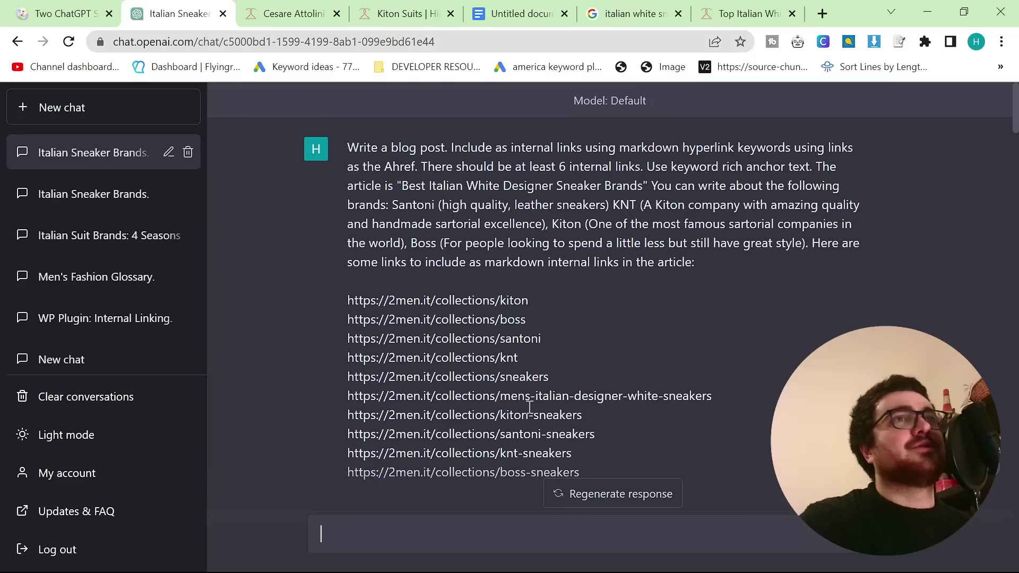
scroll(619, 346, down, 9)
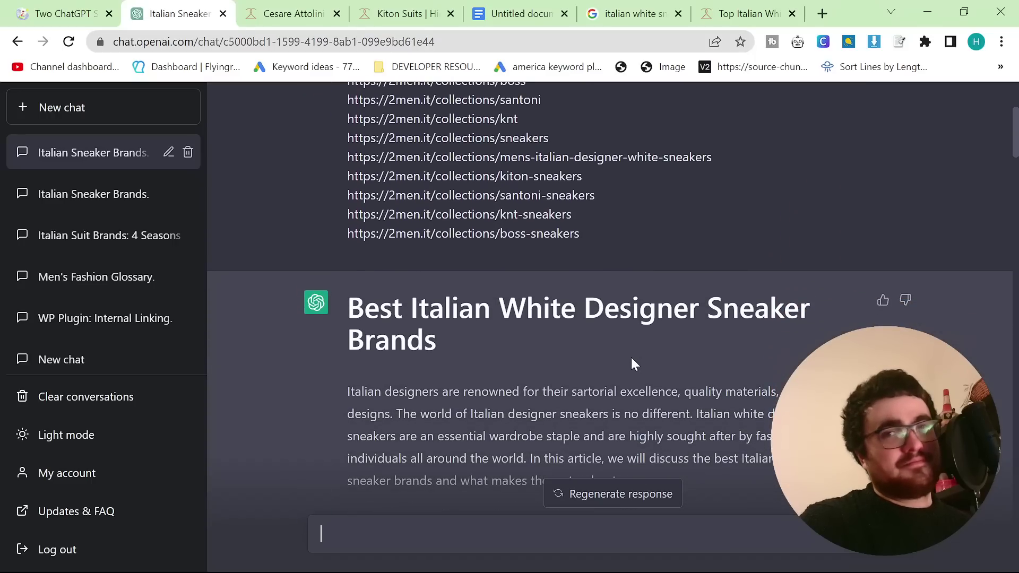
scroll(631, 357, down, 7)
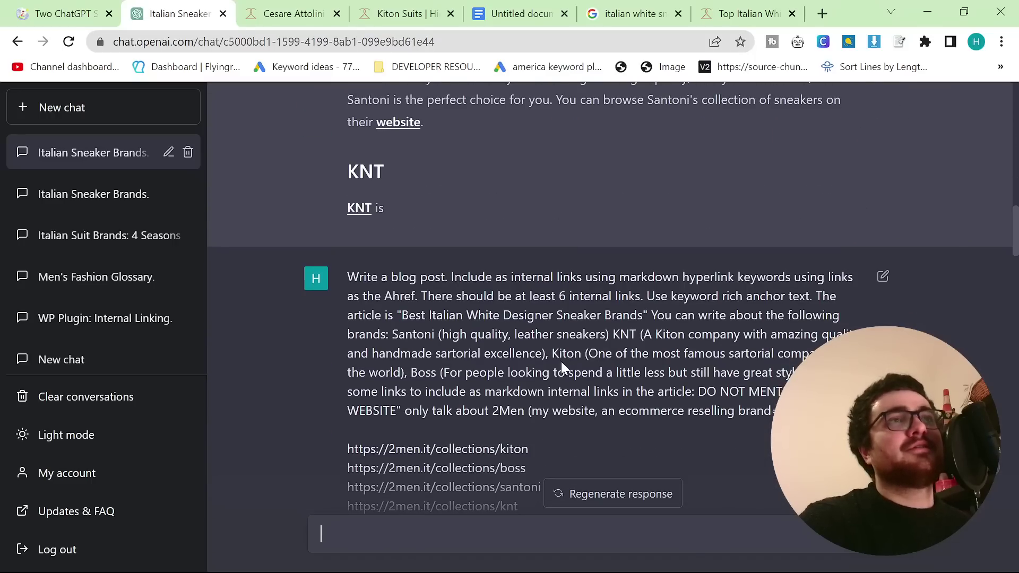
scroll(561, 361, down, 10)
- Glance at the 2men blog article, then return to the italian white sneaker brands Google results
click(748, 13)
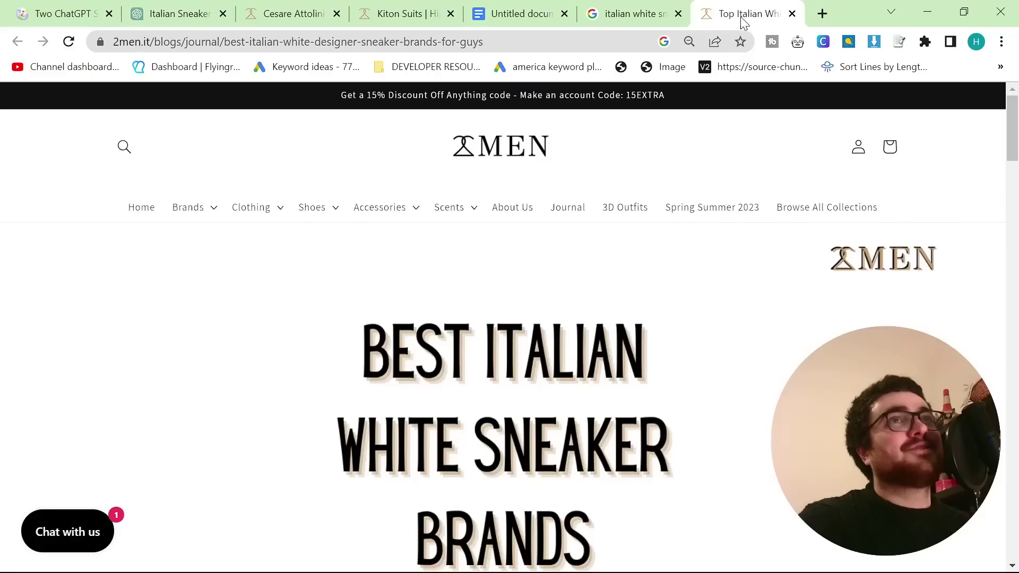
scroll(595, 402, down, 5)
key(ctrl+shift+Tab)
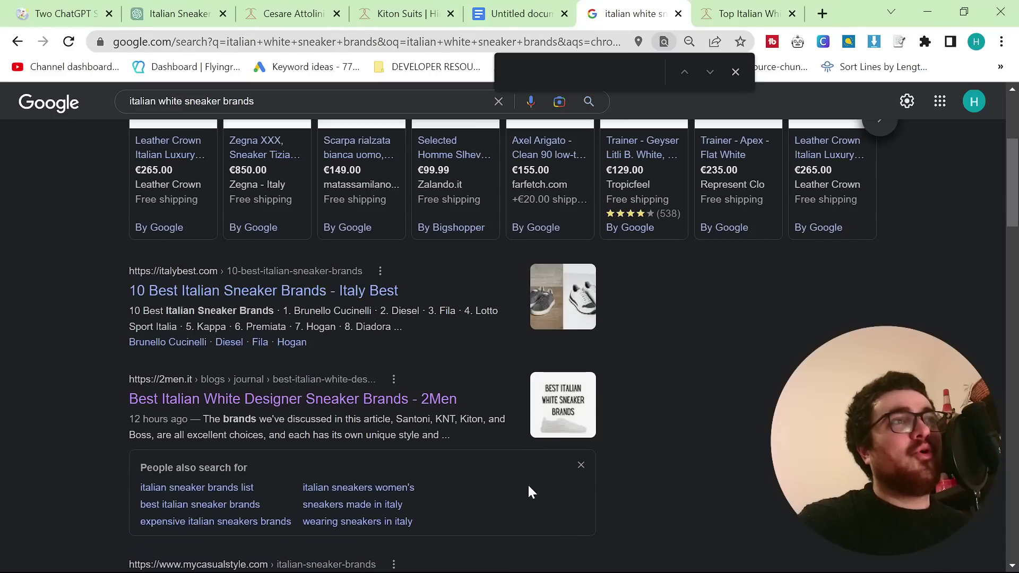
scroll(529, 491, up, 5)
- Look up 'isuit' in the results and read its listing snippet
click(328, 115)
key(ctrl+a)
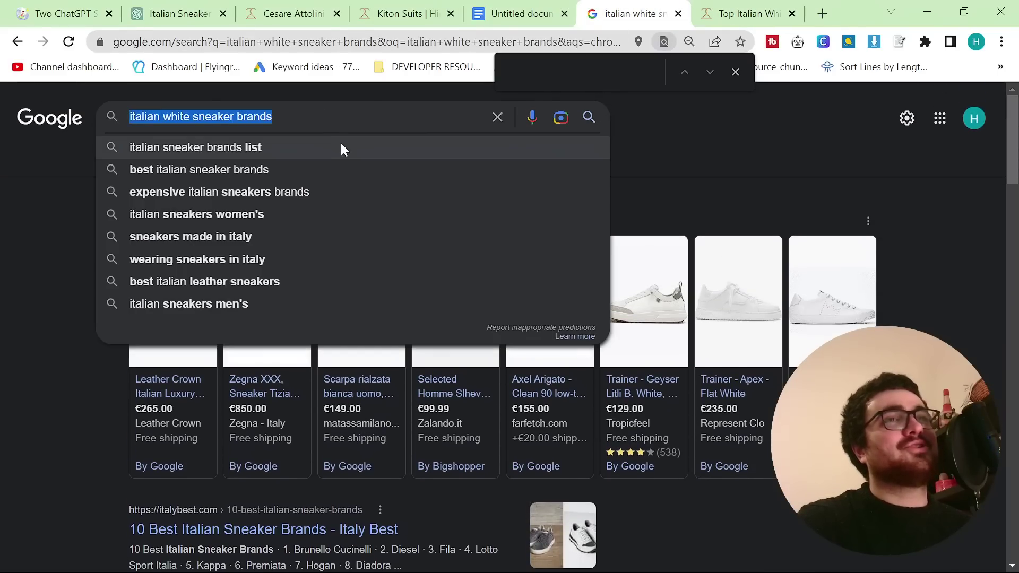
scroll(749, 552, down, 7)
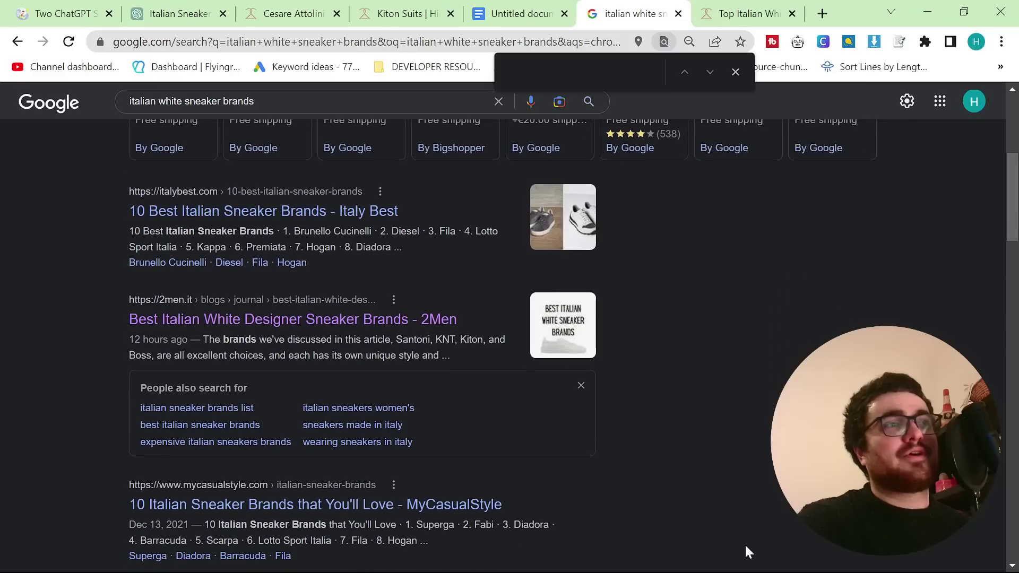
text(isuit)
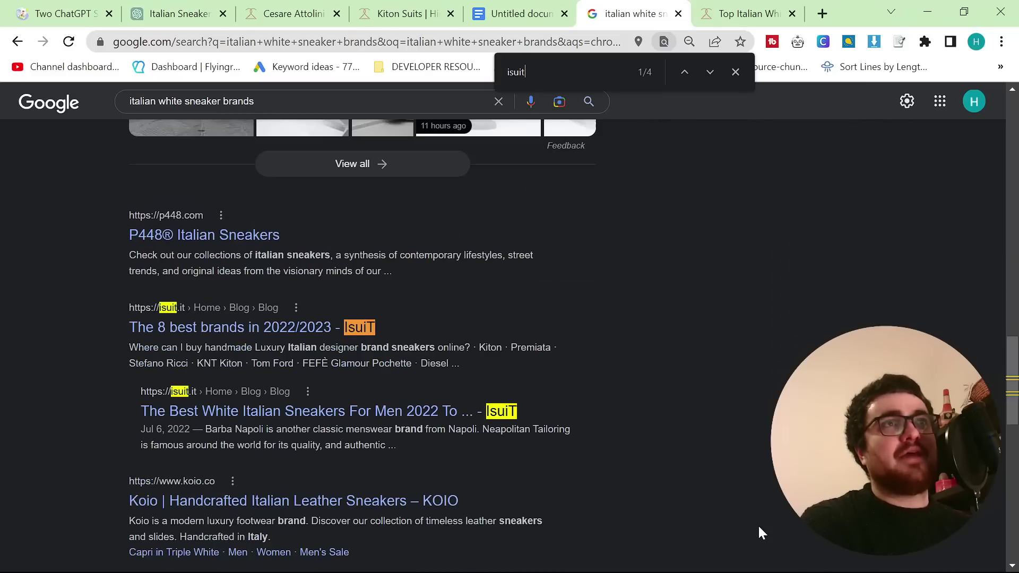
scroll(713, 518, up, 15)
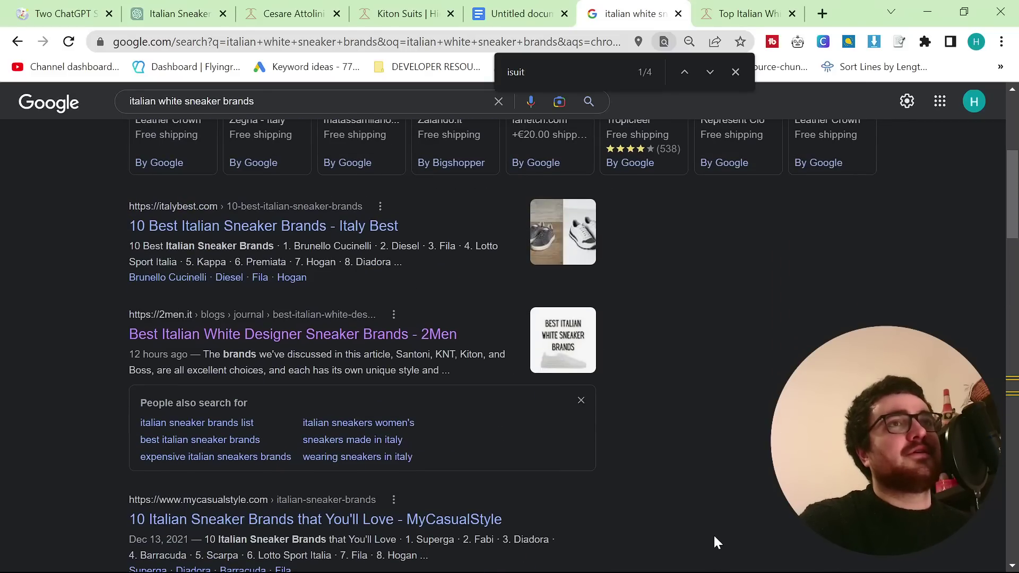
scroll(330, 431, down, 12)
scroll(330, 436, down, 5)
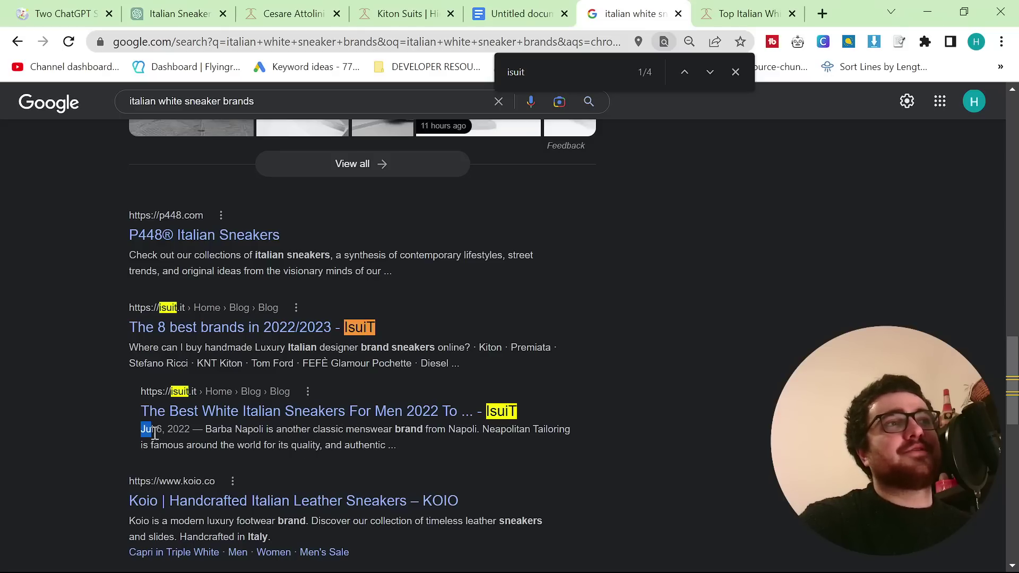
drag(158, 433, 194, 440)
click(607, 470)
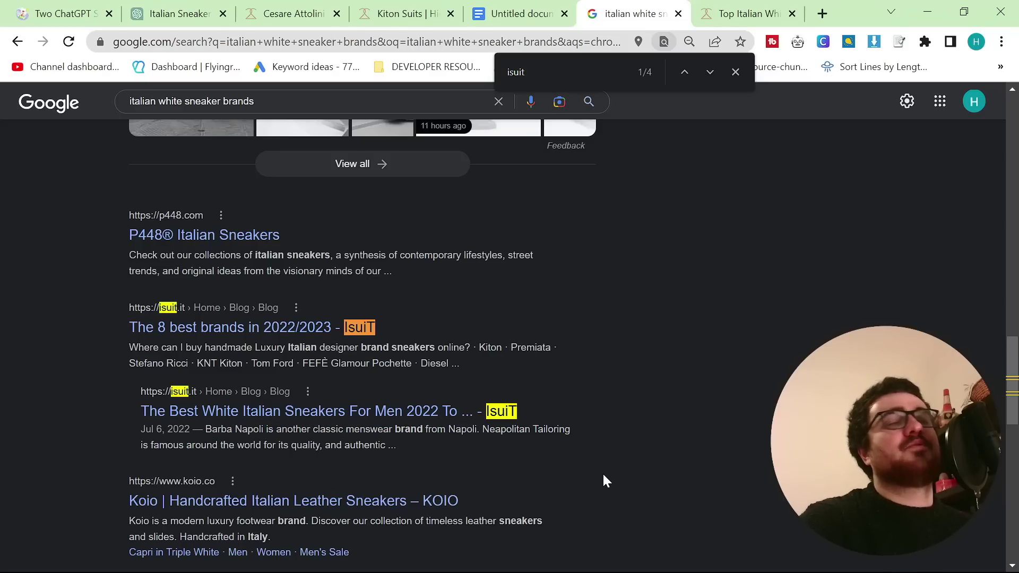
scroll(603, 472, up, 15)
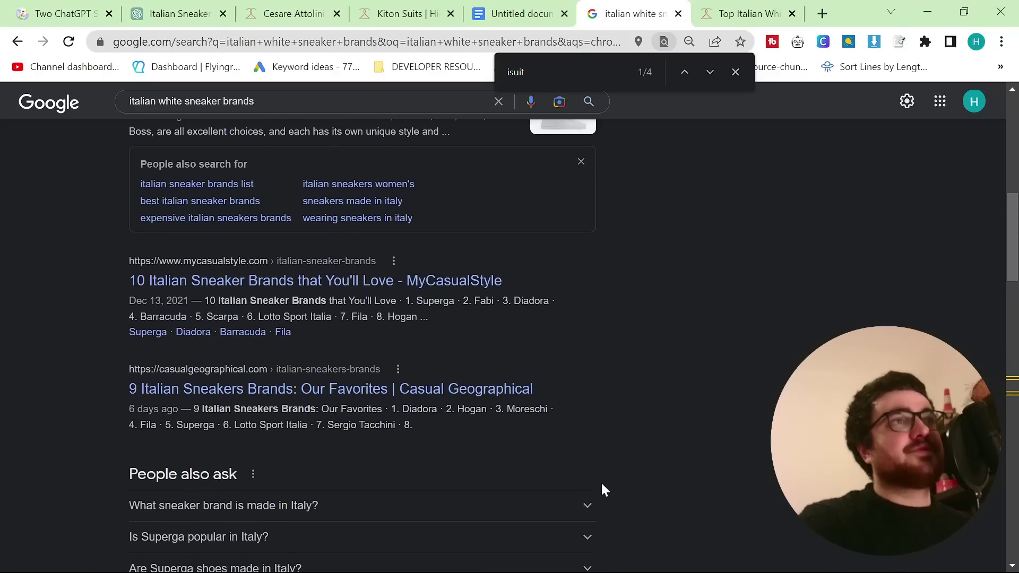
scroll(578, 472, up, 6)
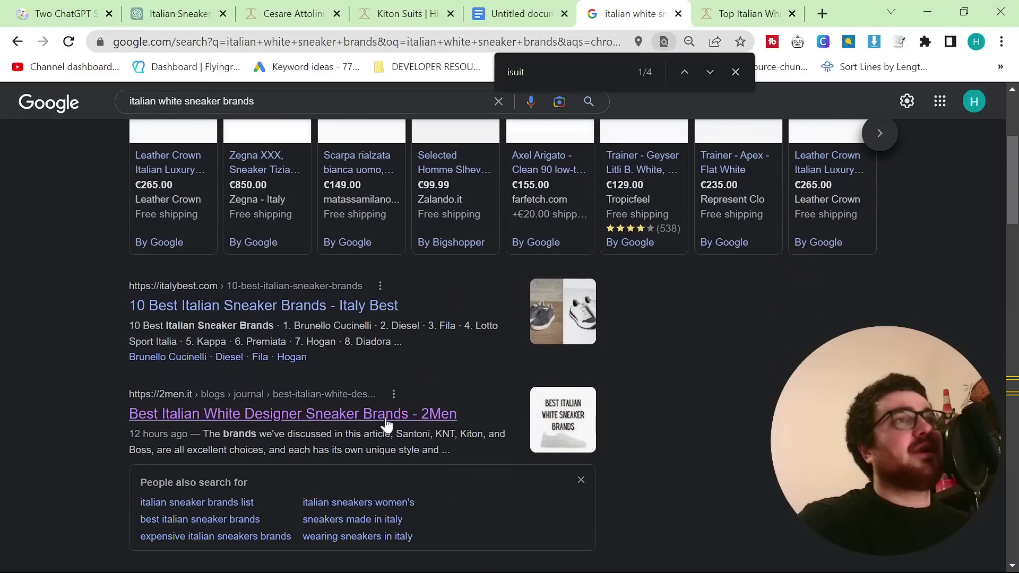
scroll(387, 420, up, 4)
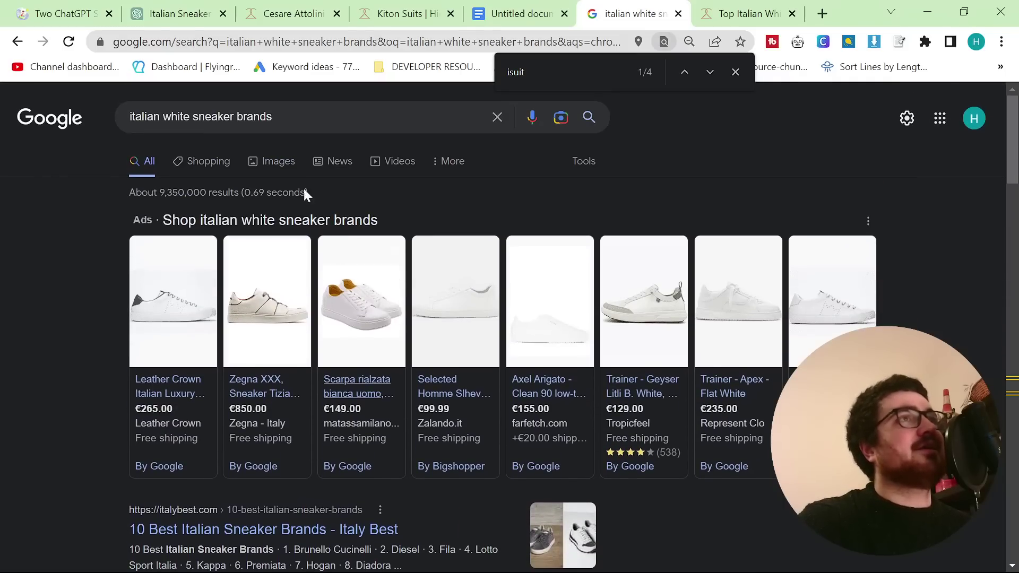
- Open the 2Men 'Top Italian White Designer Sneaker Brands' article from the results
click(281, 106)
key(ctrl+a)
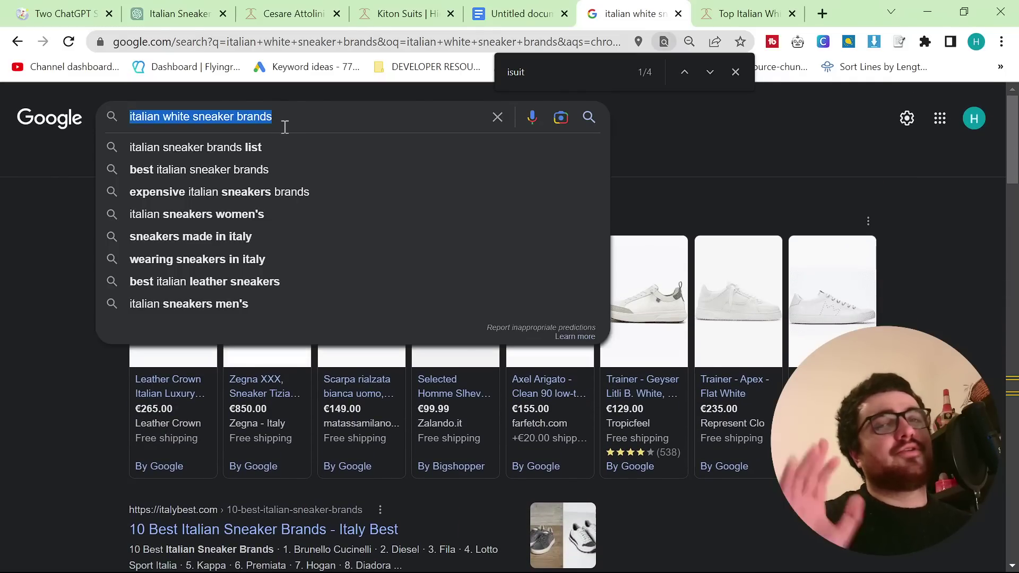
click(92, 306)
scroll(87, 310, down, 2)
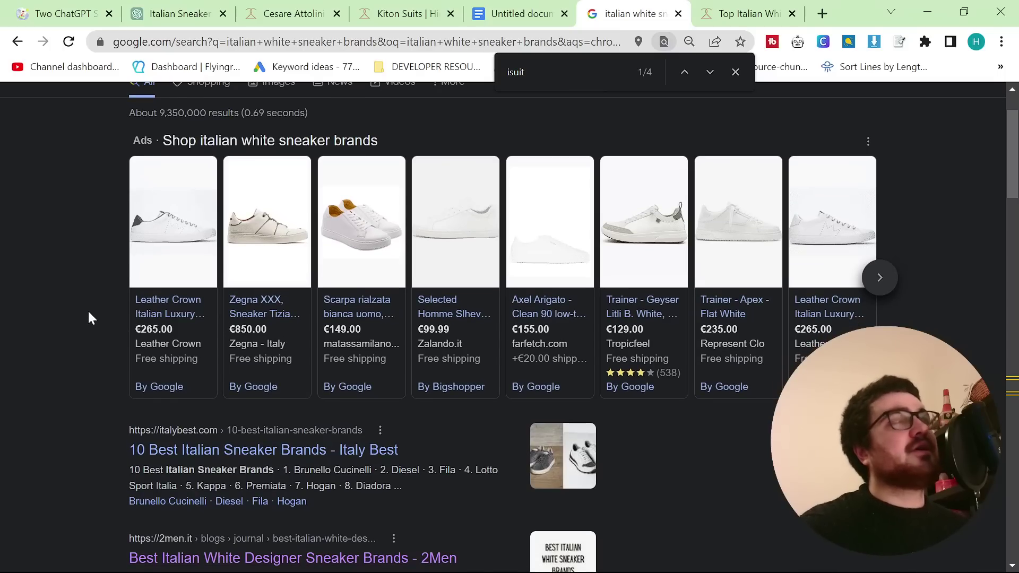
scroll(165, 377, down, 4)
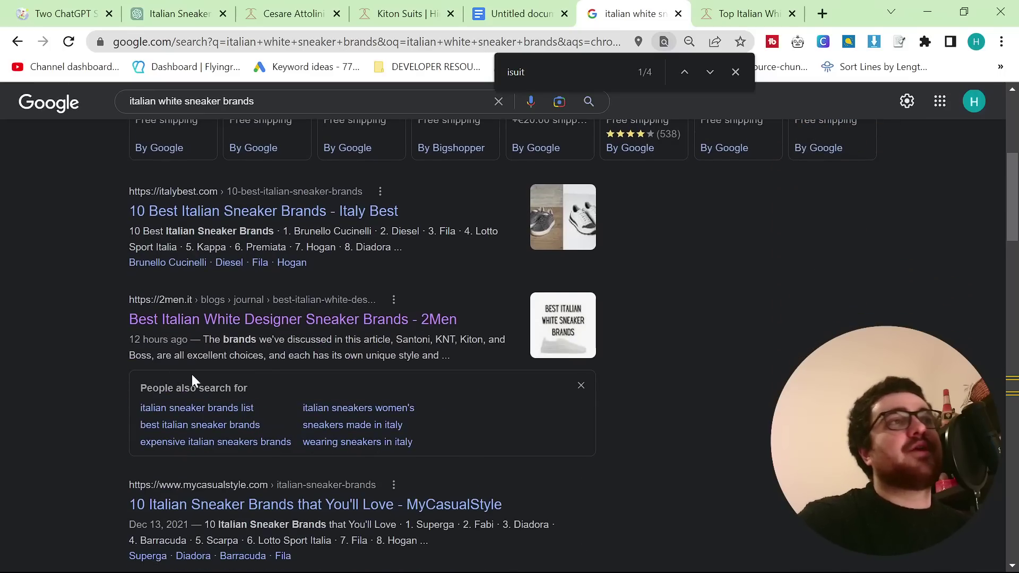
click(342, 319)
scroll(371, 329, down, 10)
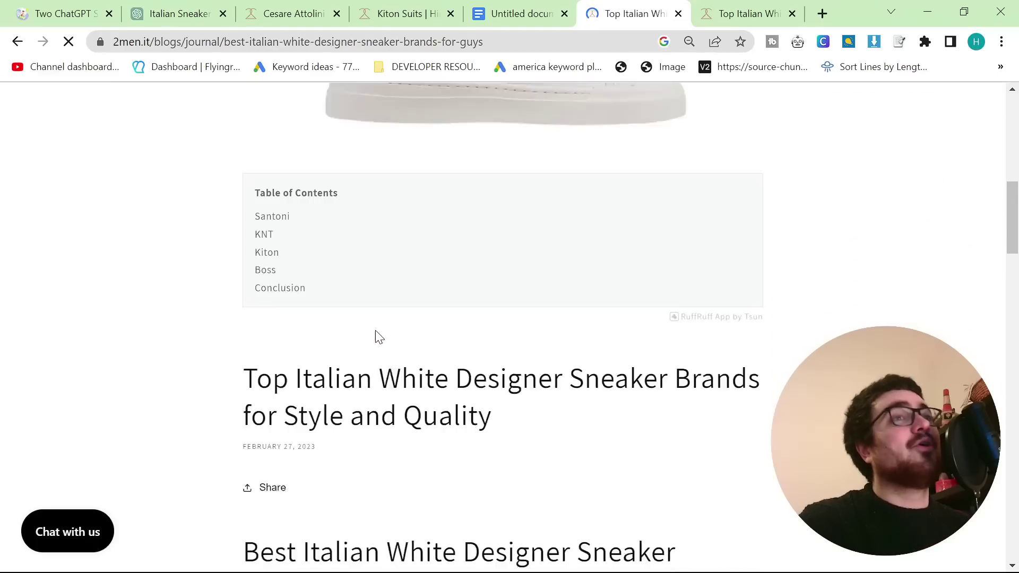
scroll(384, 327, down, 1)
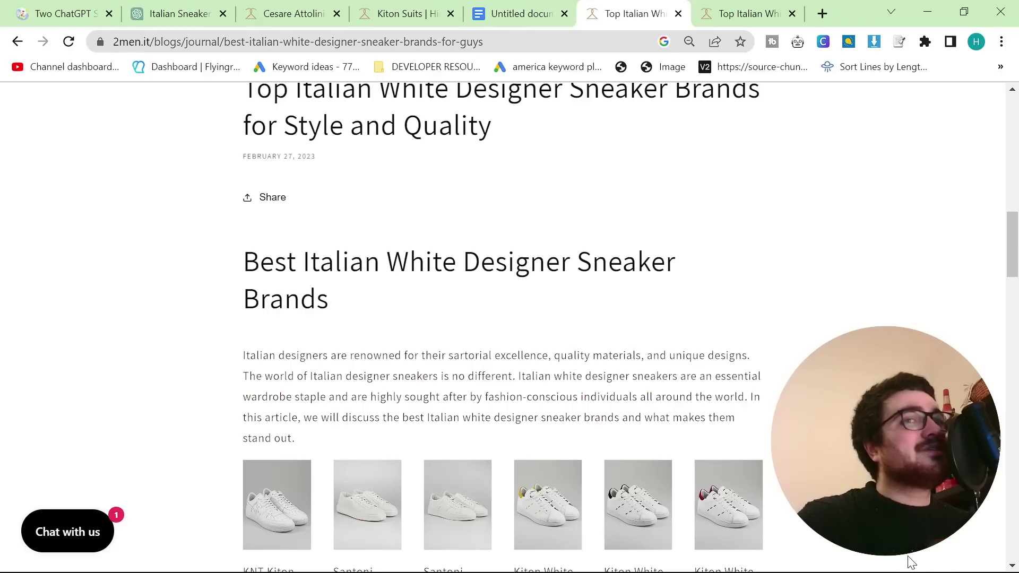
- Open the Search Console performance report for the 2men.it property
key(alt+Tab)
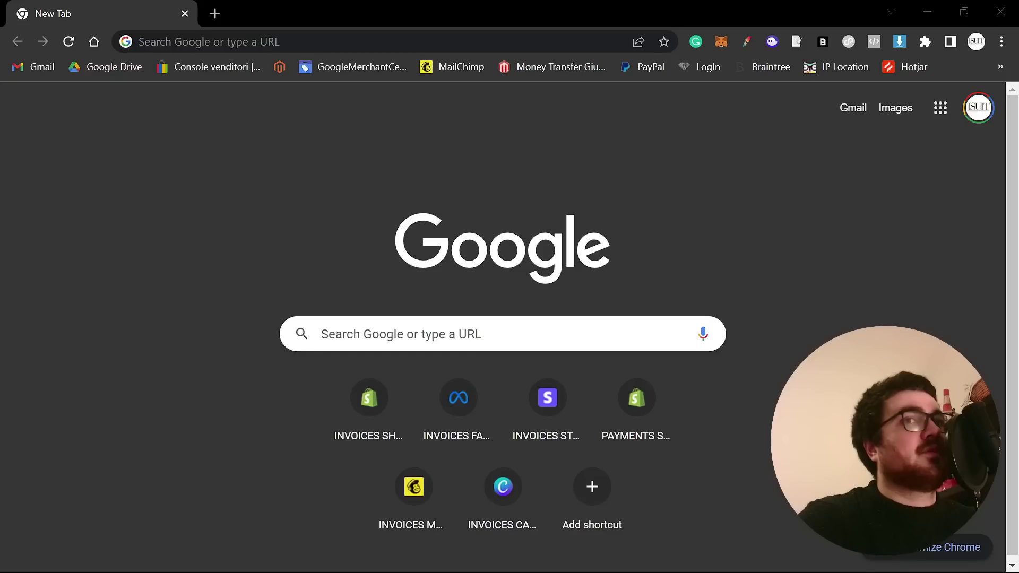
click(253, 51)
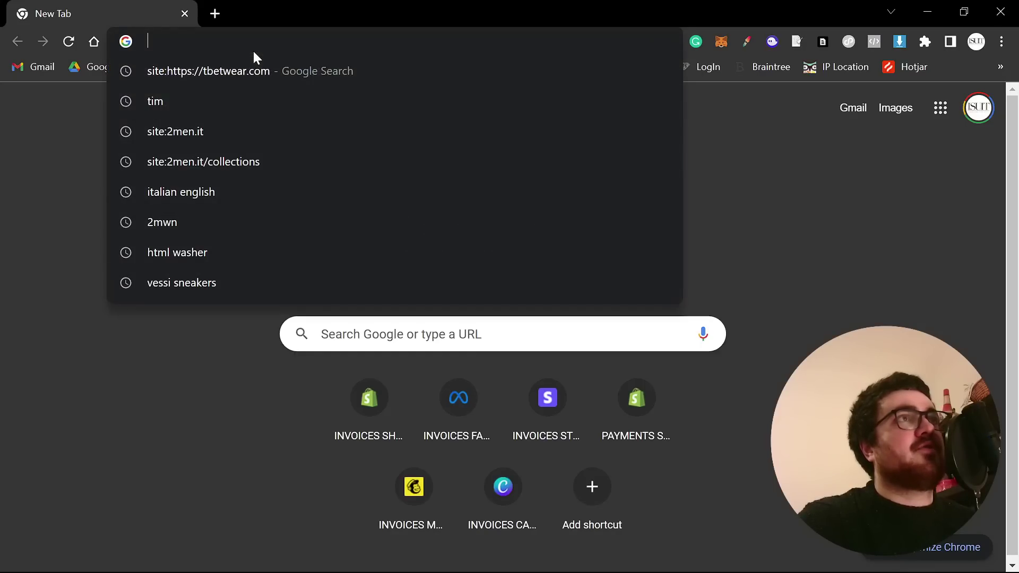
text(sea)
key(Return)
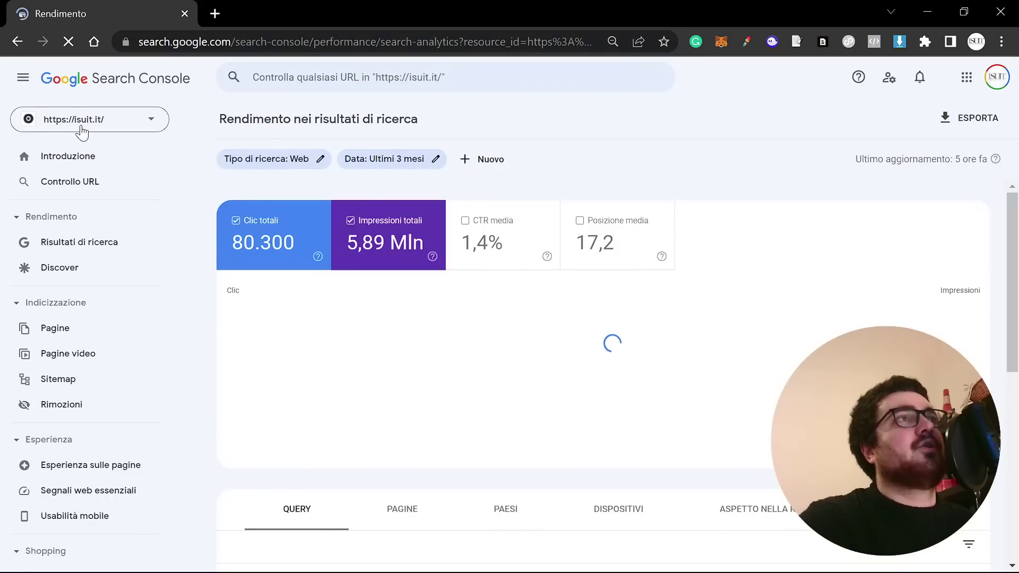
click(81, 132)
click(90, 150)
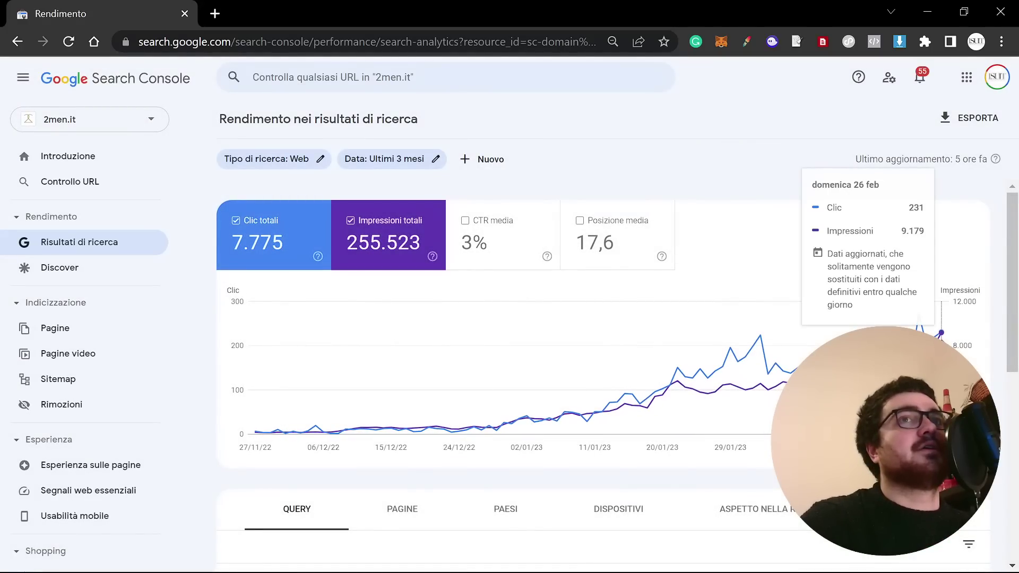
- Chart only impressions and filter the report to page URLs containing 'pagina'
click(262, 219)
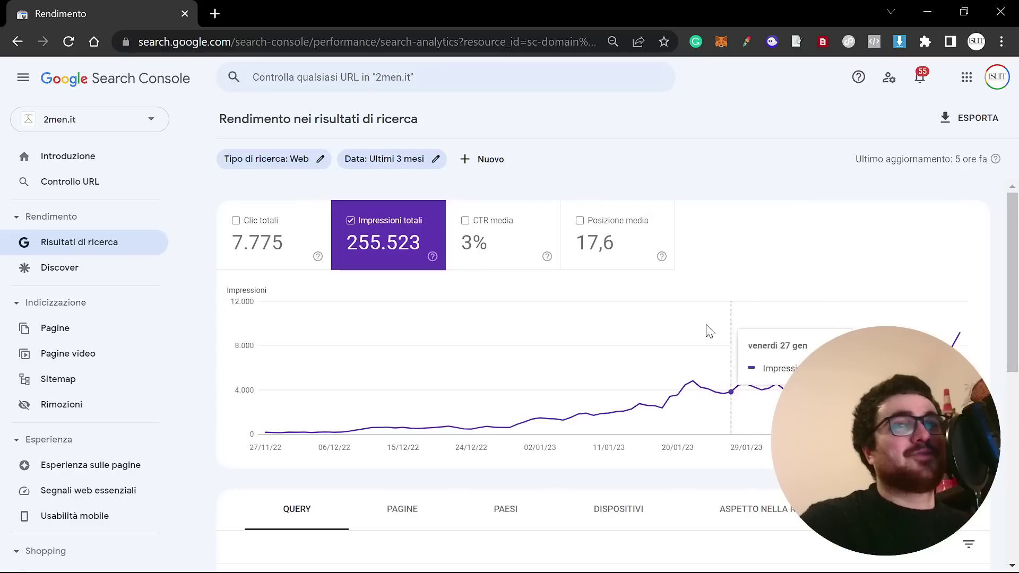
mouse_move(968, 342)
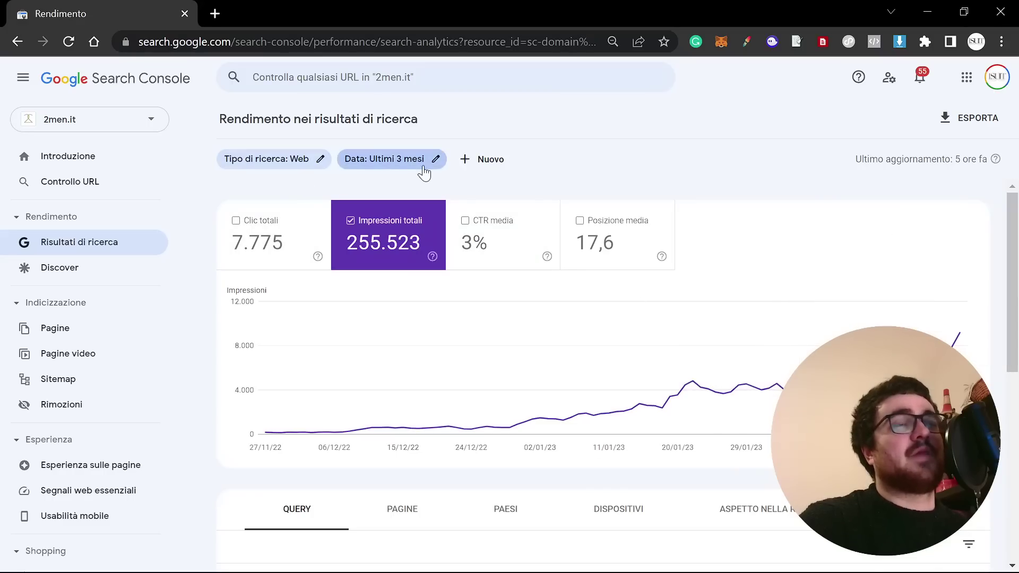
click(499, 166)
click(568, 208)
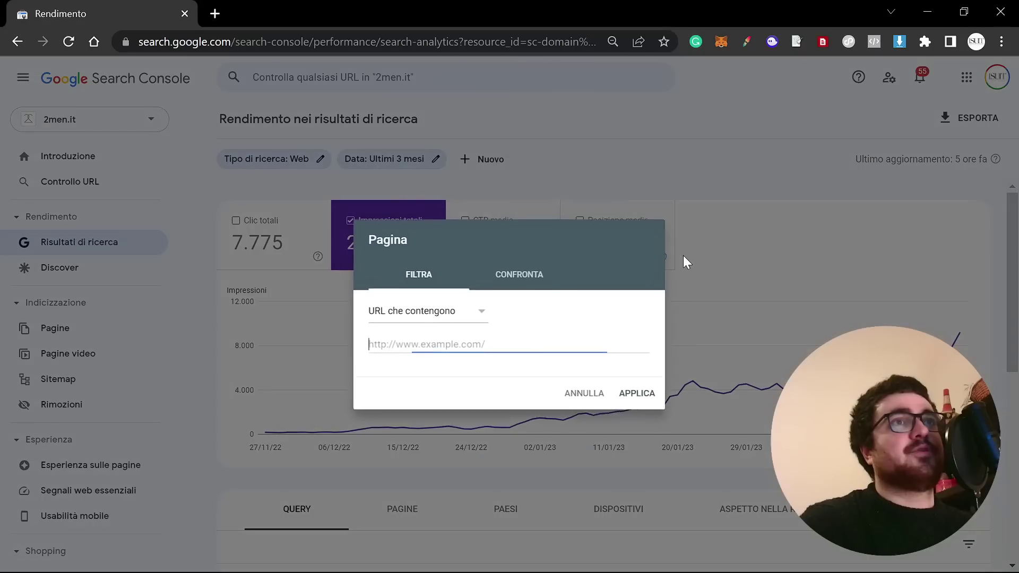
text(pagina)
key(Return)
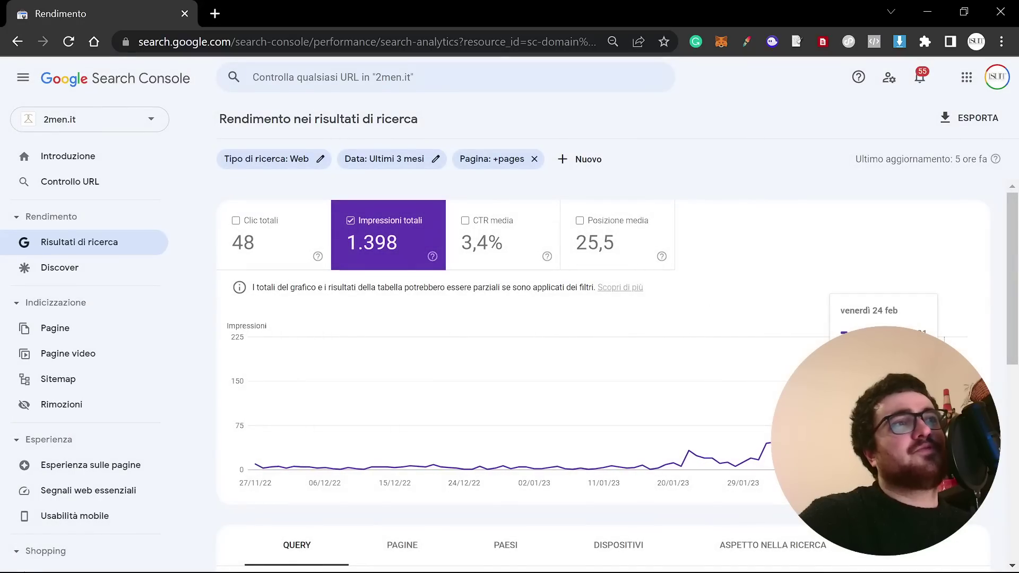
- Show the top pages table sorted by impressions
scroll(664, 379, down, 3)
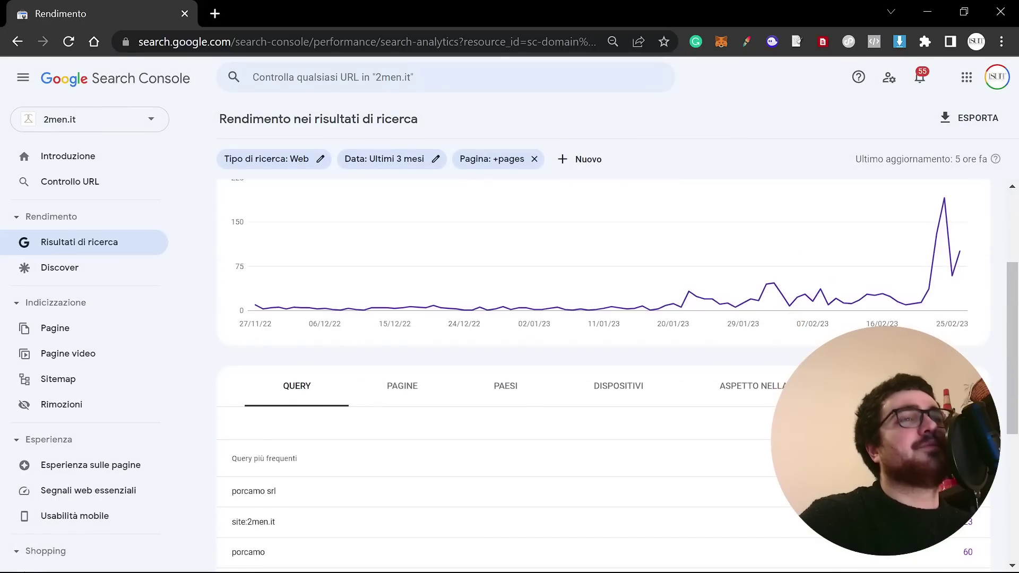
click(423, 388)
scroll(598, 419, down, 4)
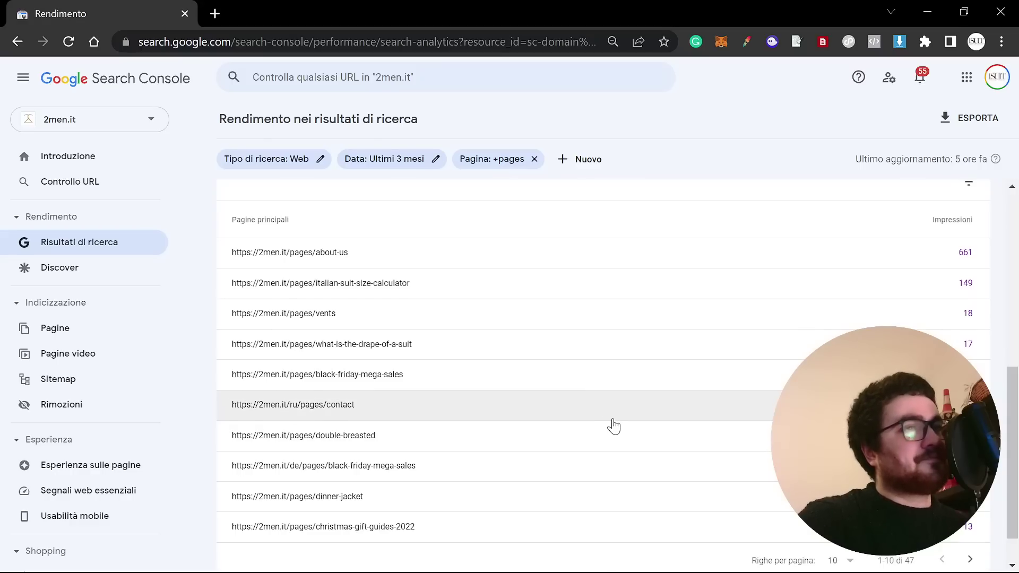
scroll(712, 378, up, 2)
click(947, 314)
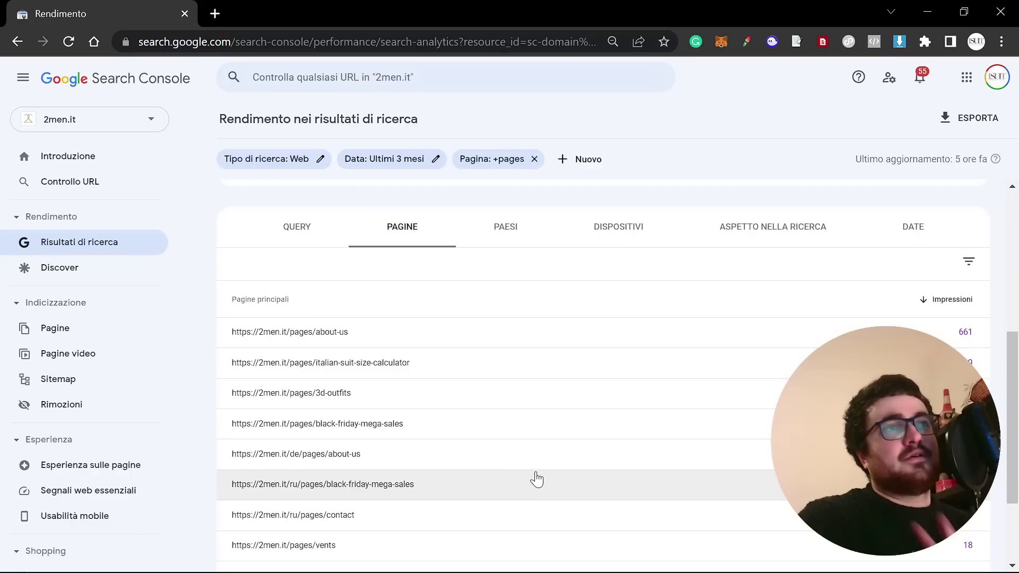
scroll(535, 468, down, 2)
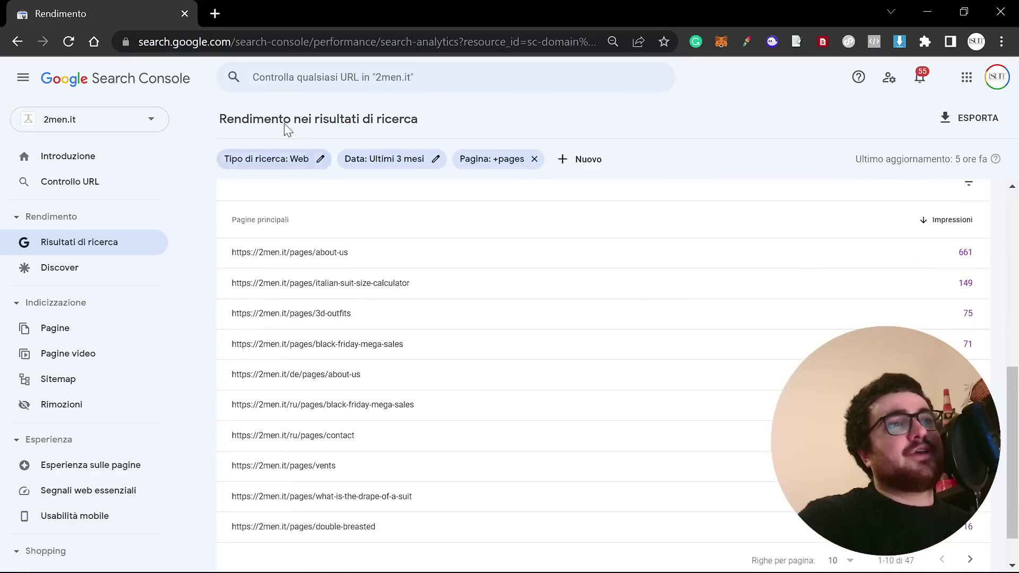
- Search Google for site:2men.it/pages and open the Fused Suits result in its own tab
click(224, 15)
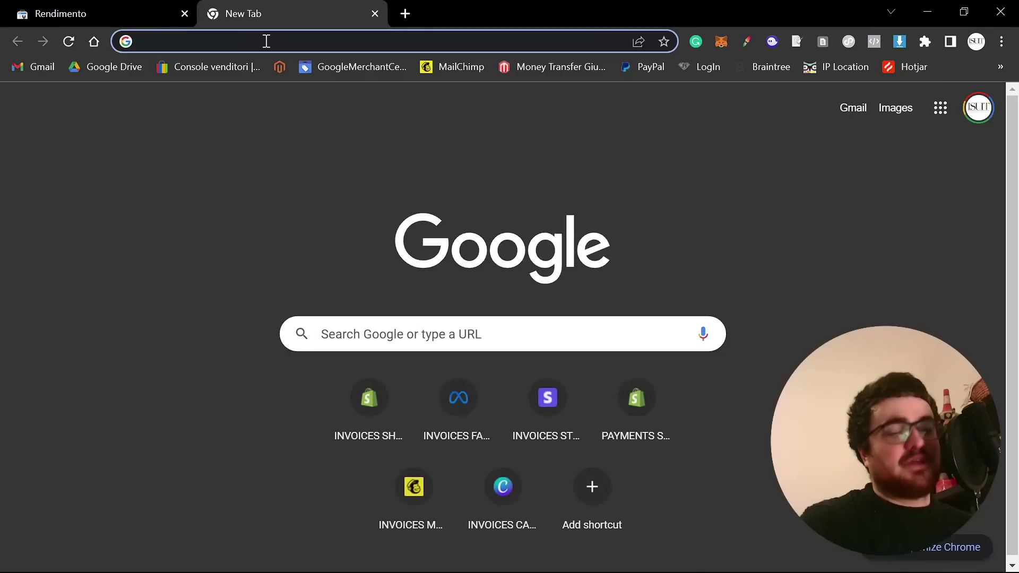
text(site:2men.it)
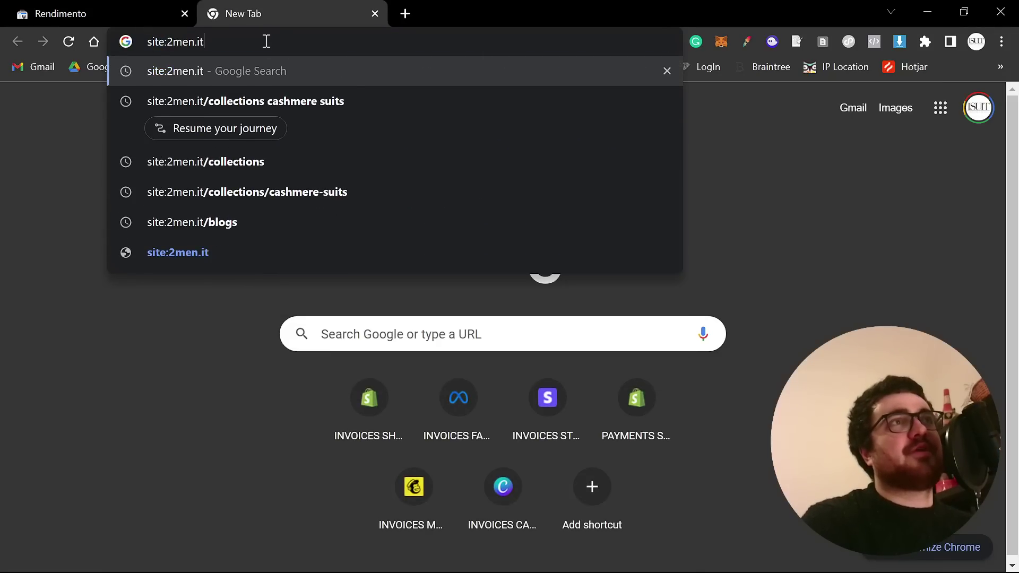
text(/pages)
key(Return)
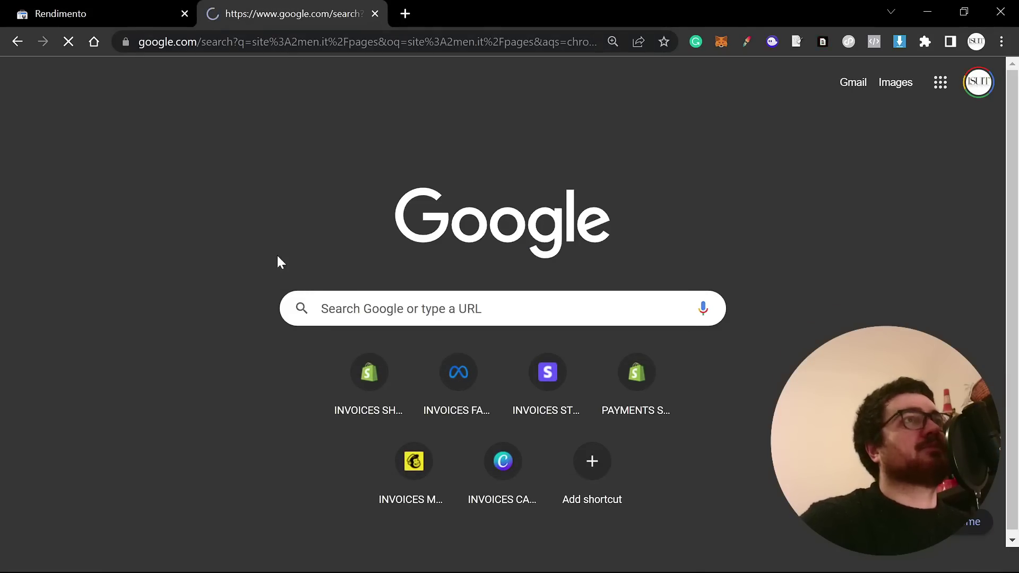
scroll(264, 291, down, 5)
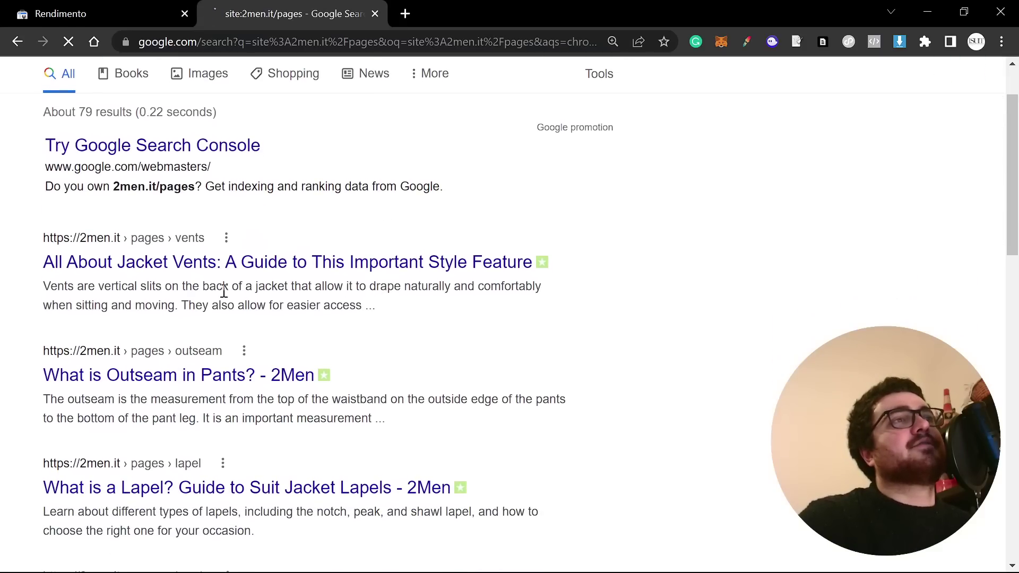
scroll(281, 338, down, 10)
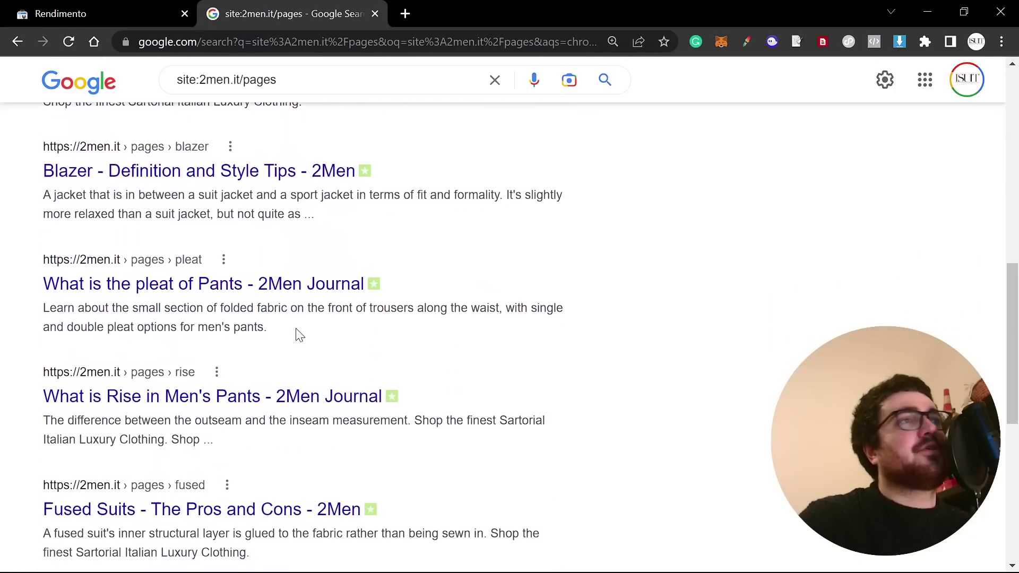
middle_click(289, 335)
click(461, 11)
- Scroll through the Fused Suit page, highlighting passages of its text
scroll(501, 288, down, 4)
drag(182, 300, 583, 536)
click(587, 443)
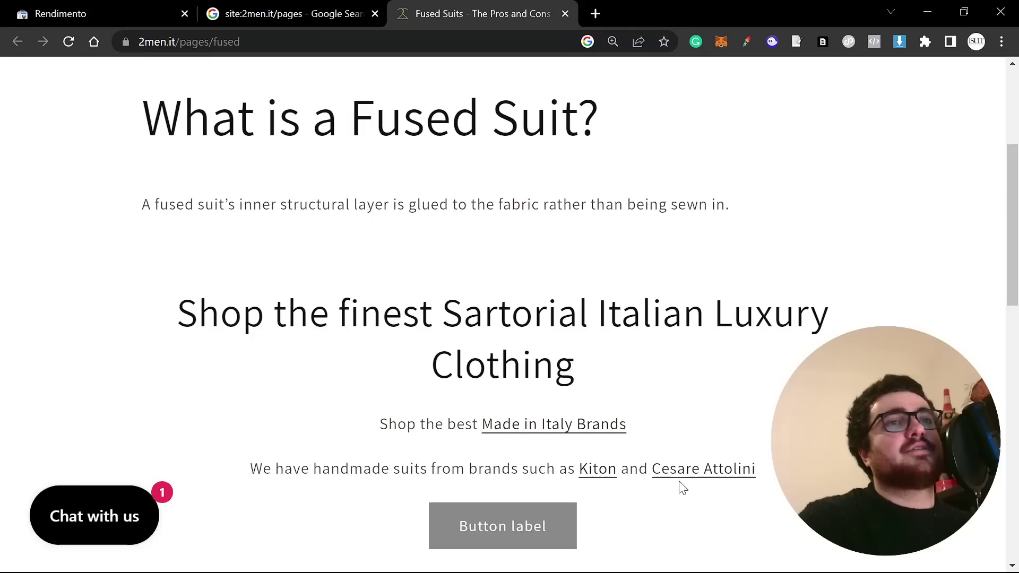
scroll(598, 457, down, 3)
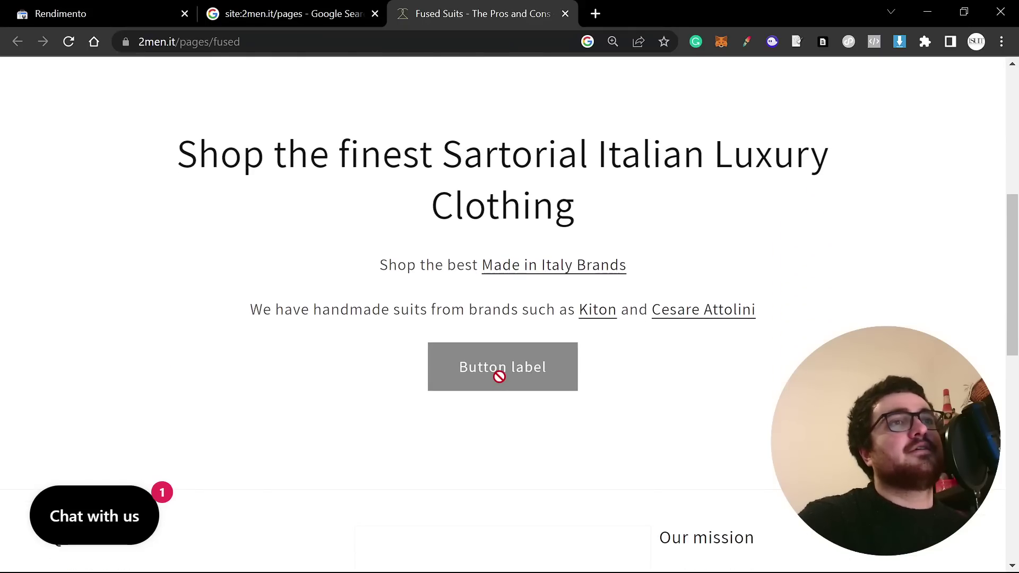
drag(432, 379, 603, 393)
click(579, 384)
scroll(531, 366, up, 1)
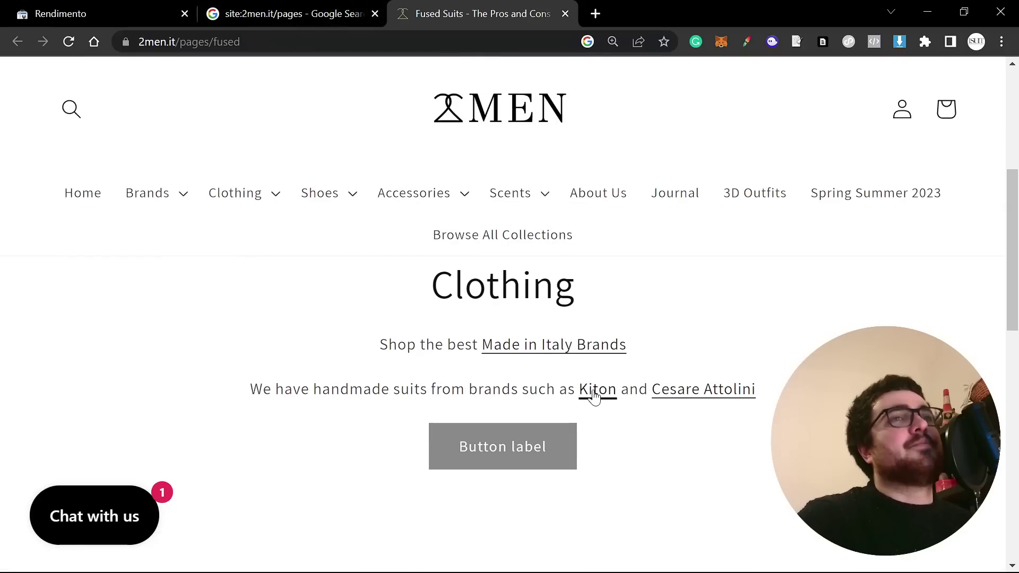
scroll(593, 395, up, 3)
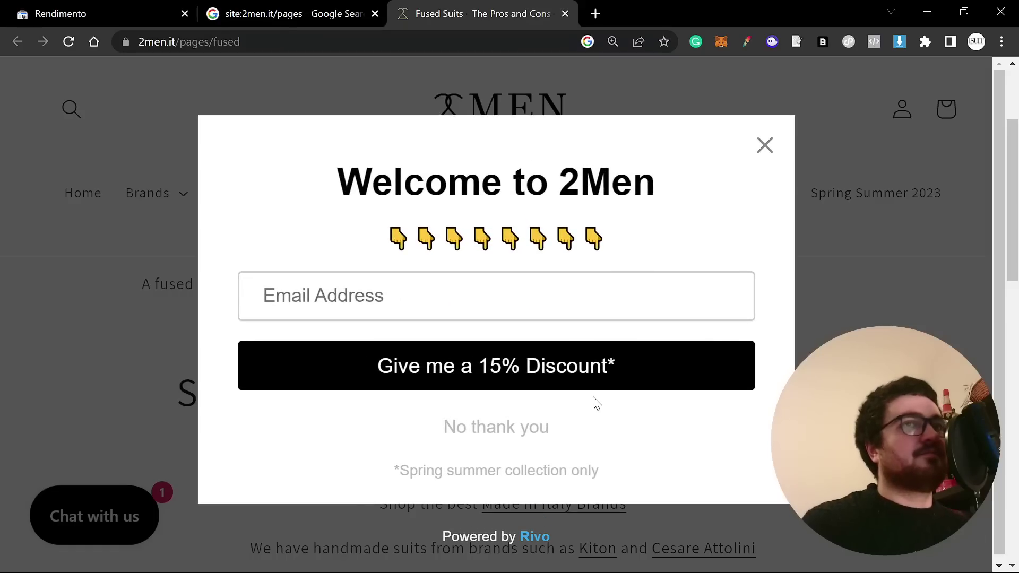
- Close the Welcome to 2Men discount popup and go back a page
click(763, 148)
scroll(712, 412, down, 2)
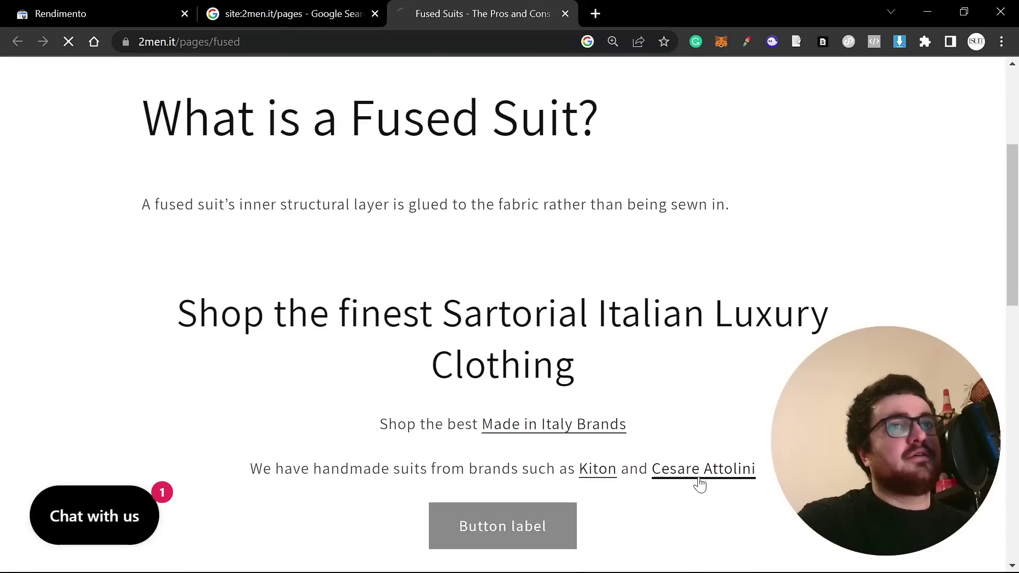
key(alt+Left)
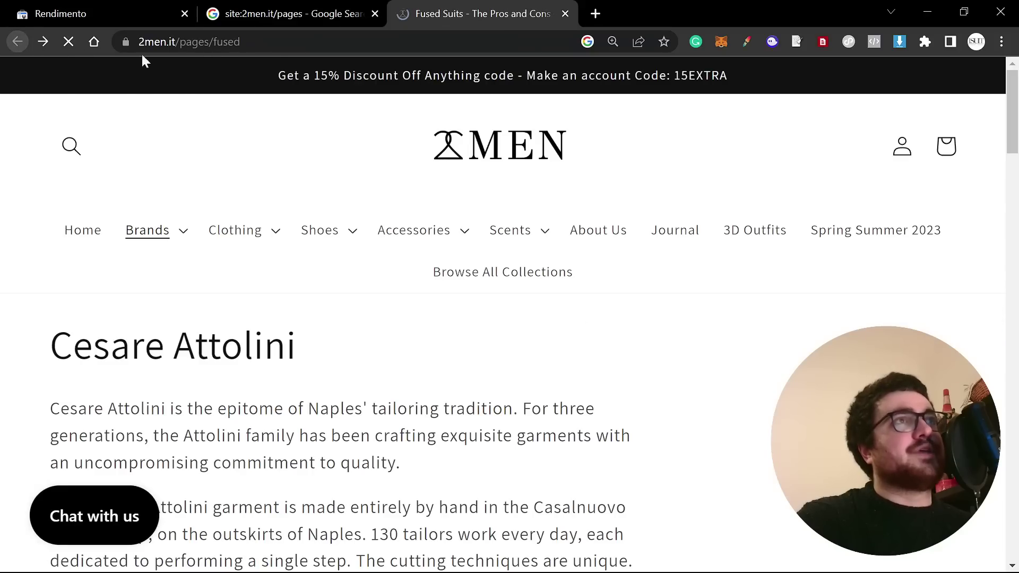
- Return to the Search Console pages report and read daily values on the impressions chart
click(335, 15)
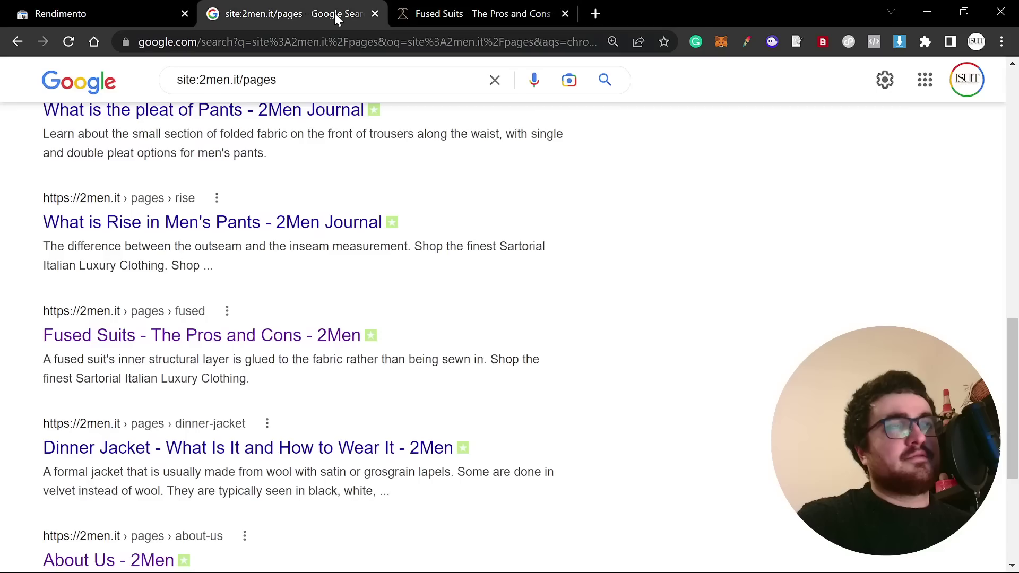
click(100, 14)
scroll(605, 371, up, 10)
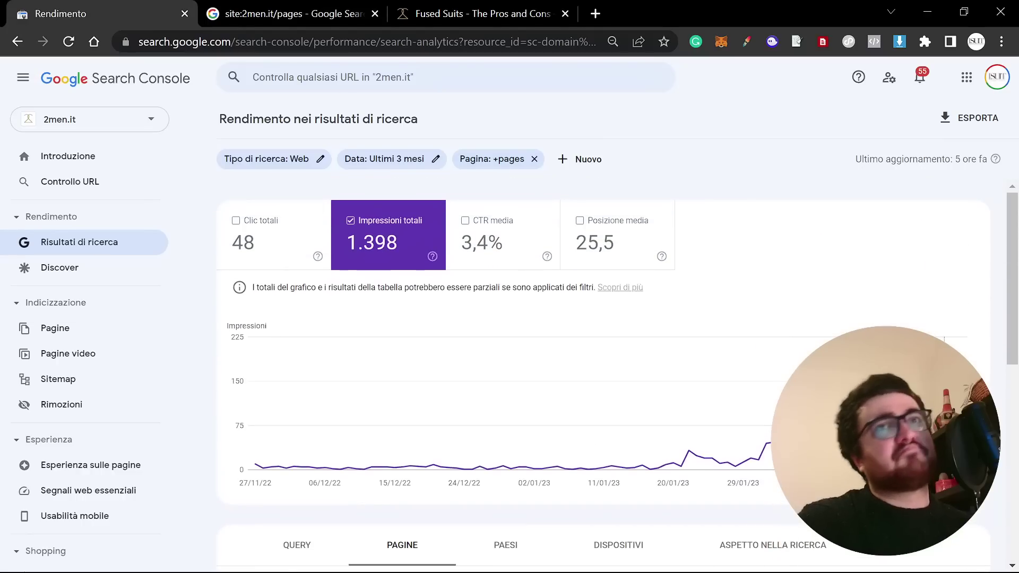
mouse_move(944, 340)
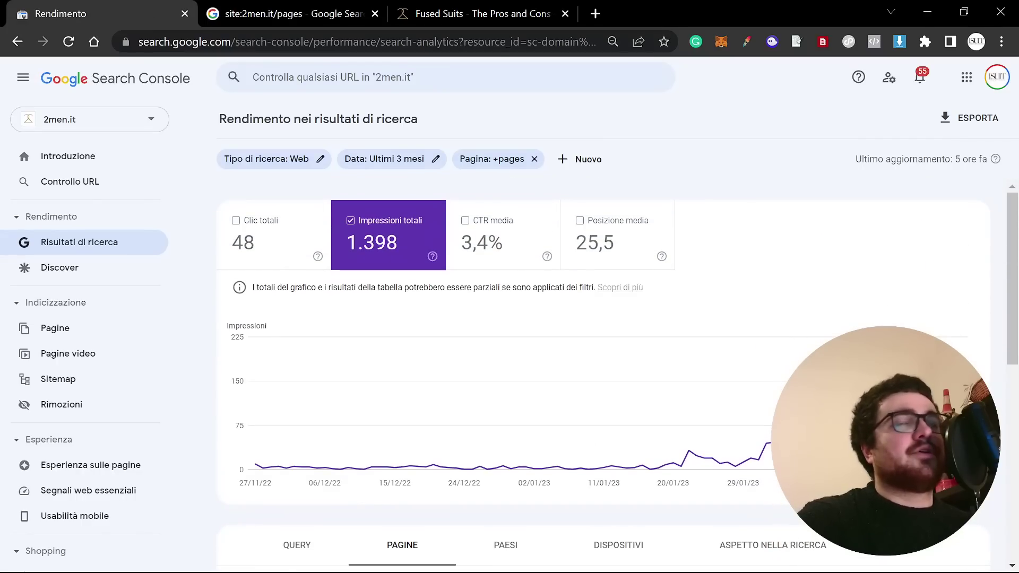
scroll(972, 225, down, 3)
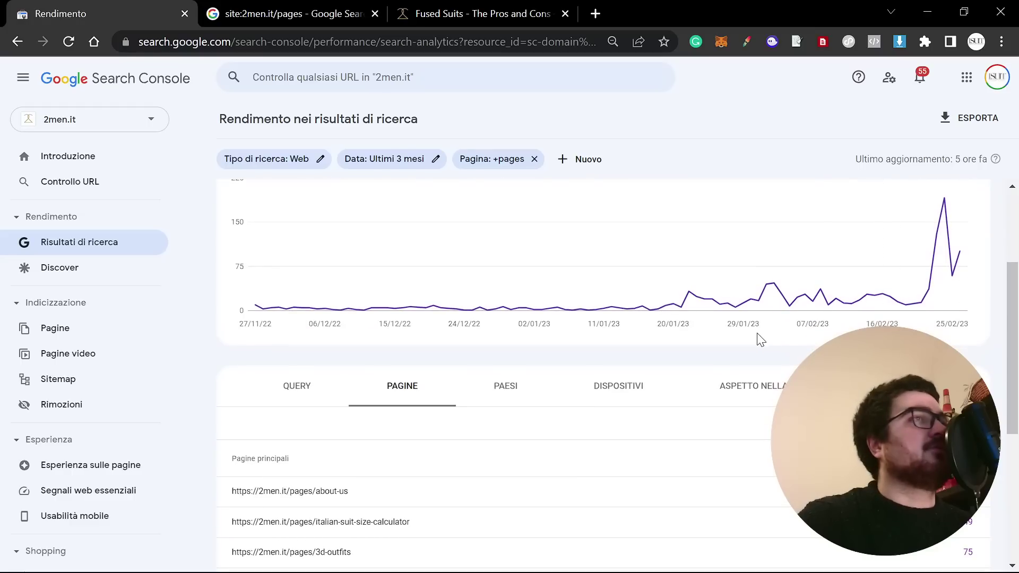
mouse_move(672, 279)
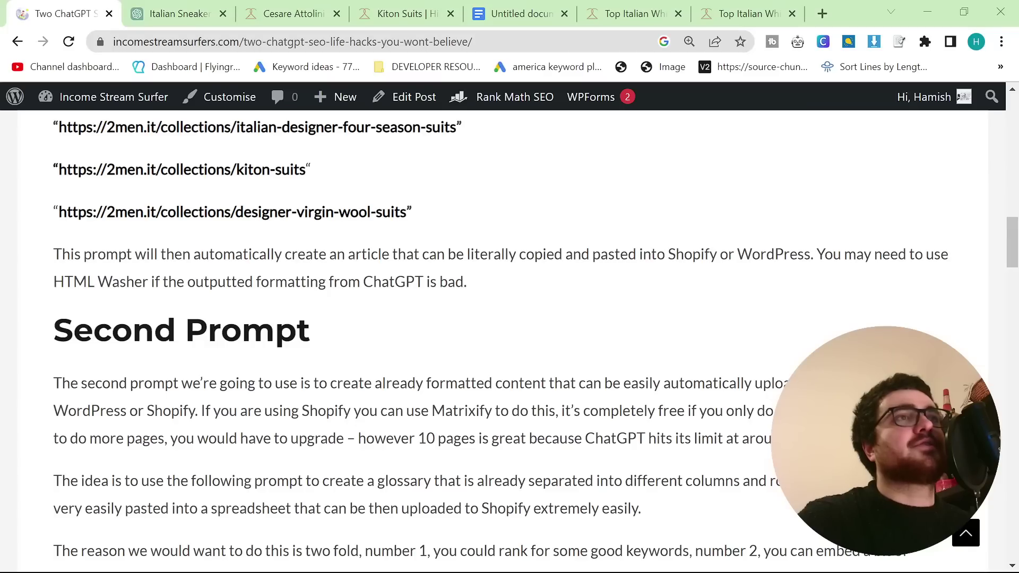
- Select the 'Create a table' prompt text down through the glossary definitions
scroll(236, 310, down, 3)
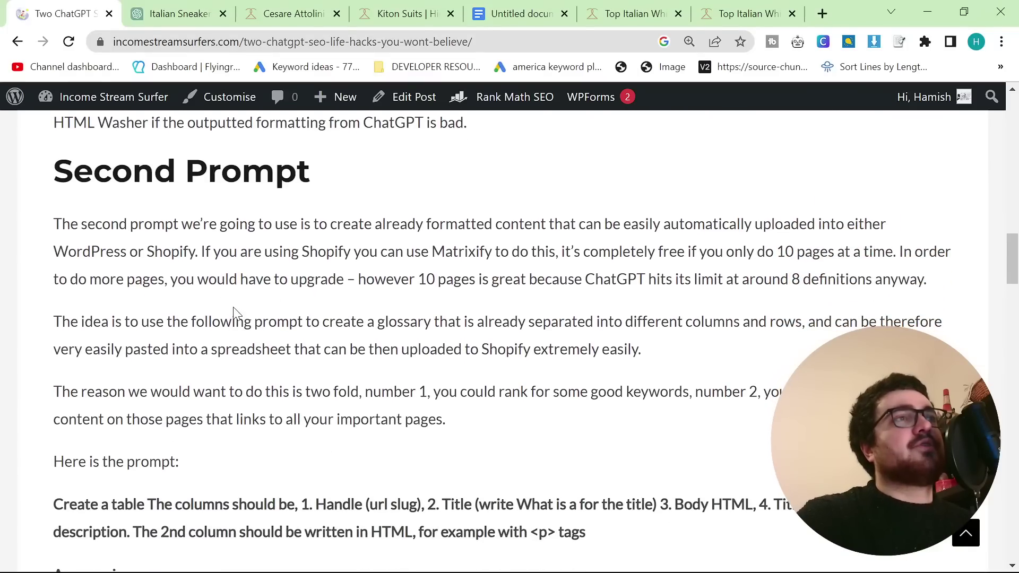
drag(68, 179, 356, 228)
click(357, 258)
scroll(250, 325, down, 6)
drag(49, 186, 516, 366)
scroll(539, 393, down, 10)
scroll(531, 414, up, 11)
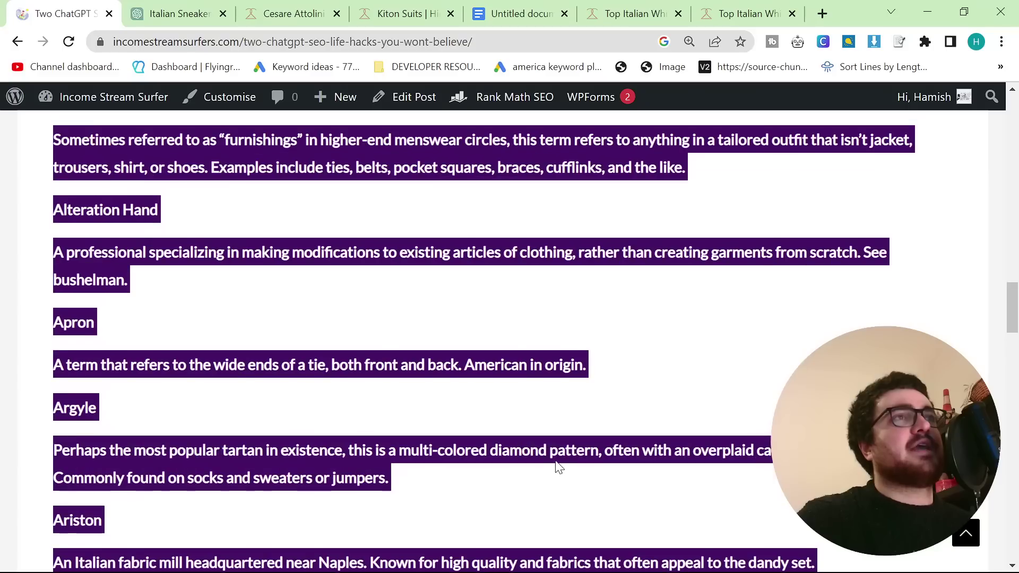
- Search Google for matrixify, open matrixify.app and scroll to its supported data types
click(822, 13)
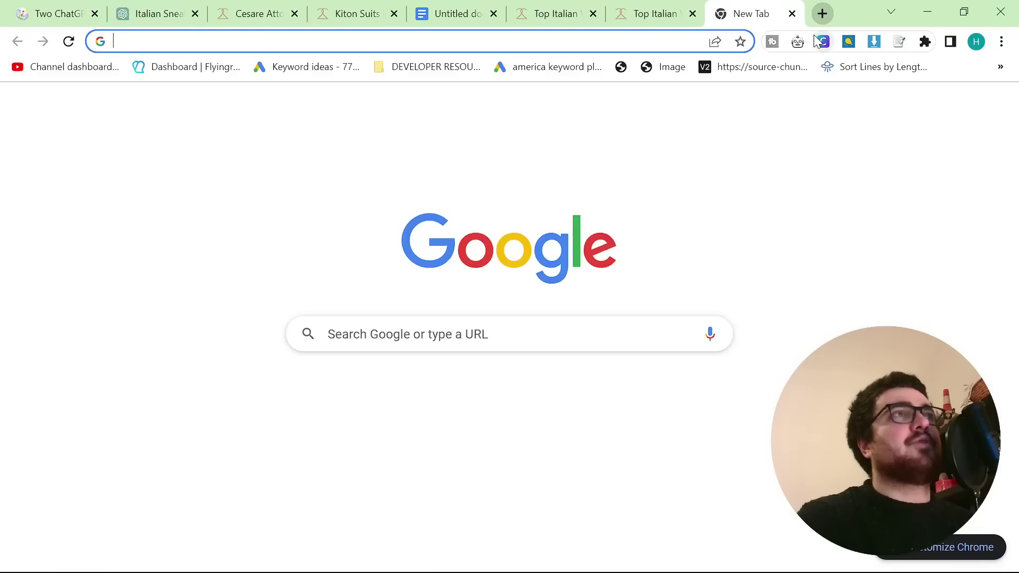
text(matrixify)
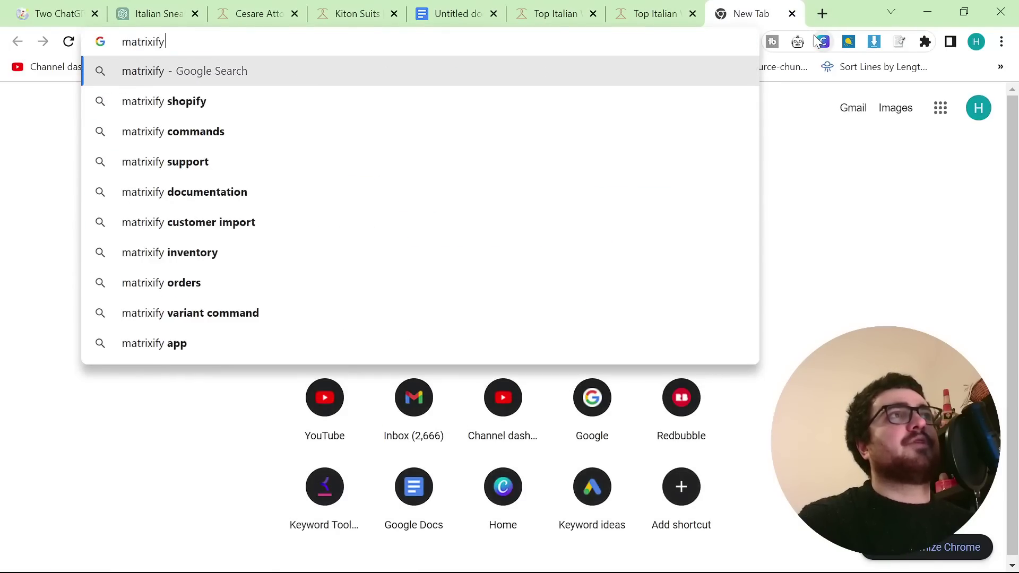
key(Return)
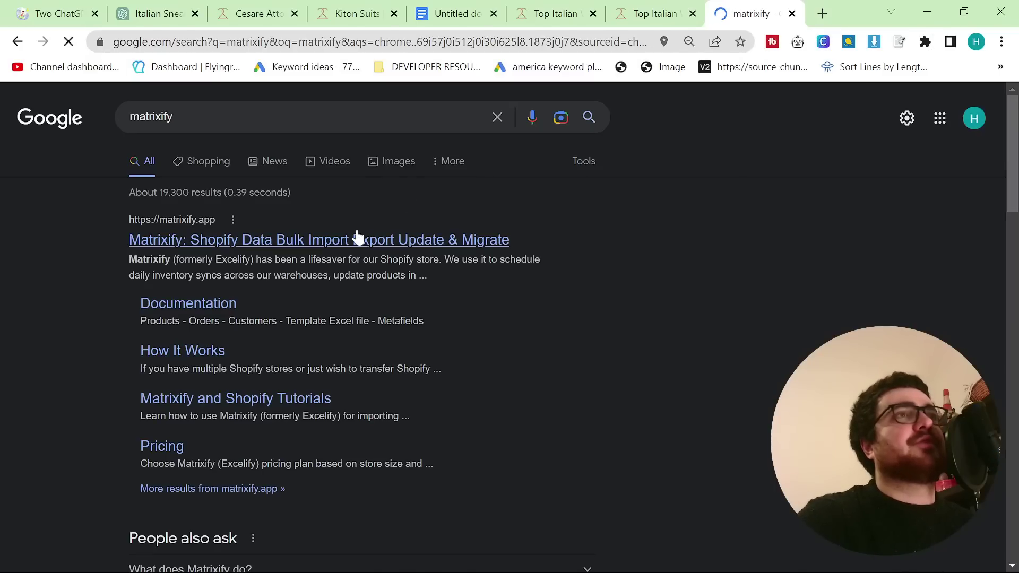
click(394, 239)
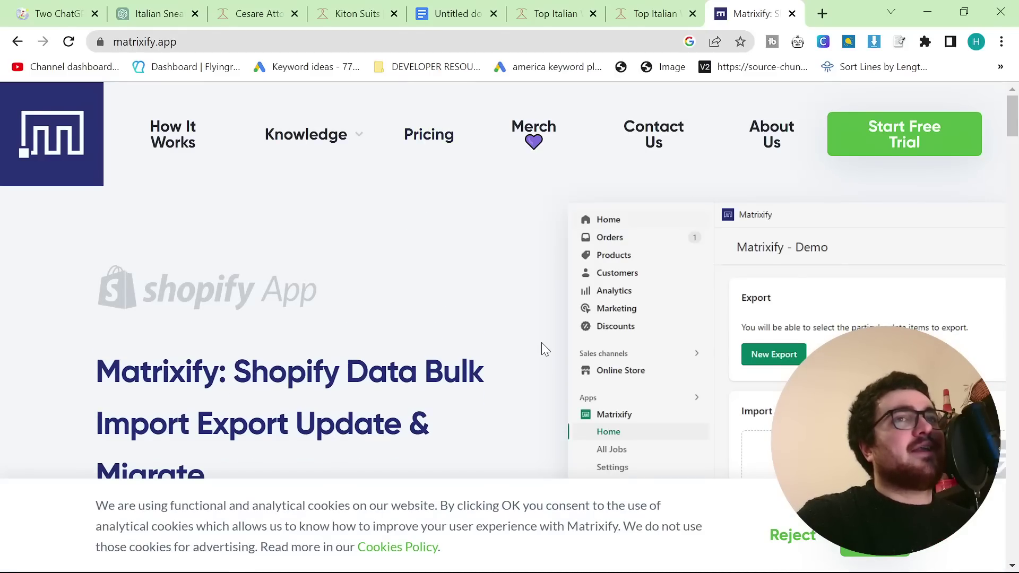
scroll(540, 343, down, 1)
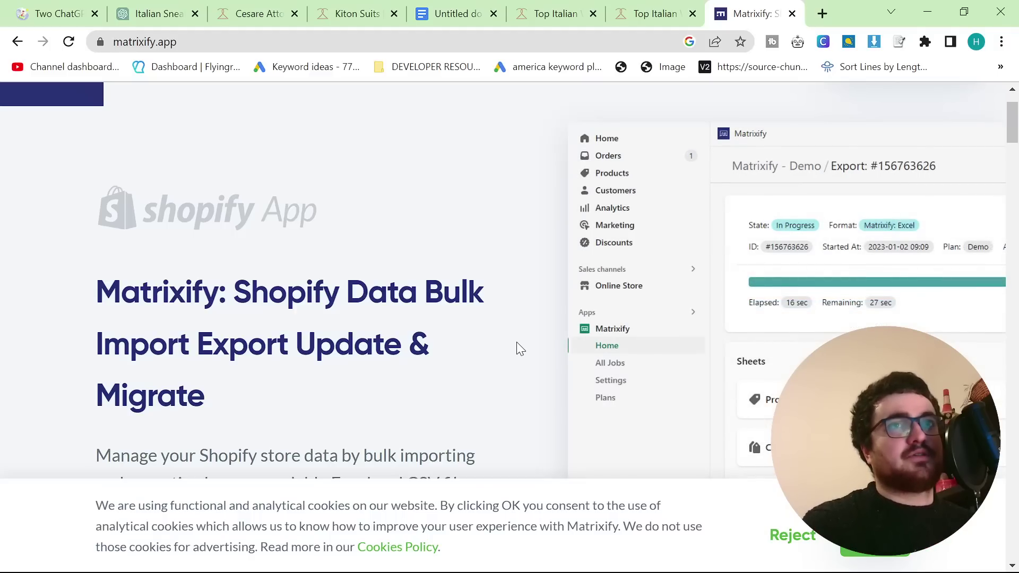
scroll(463, 352, down, 9)
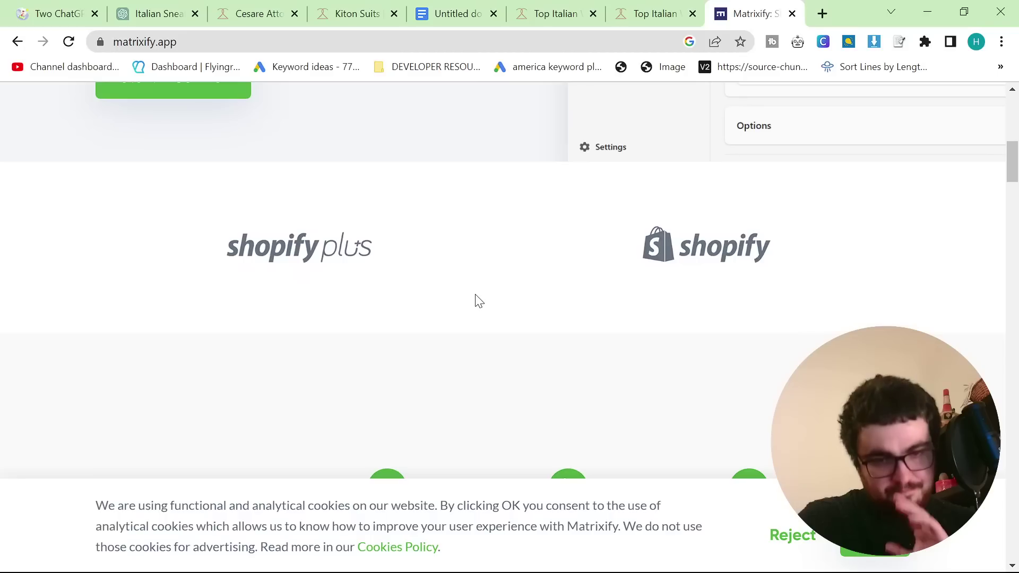
scroll(475, 298, down, 3)
scroll(475, 298, down, 6)
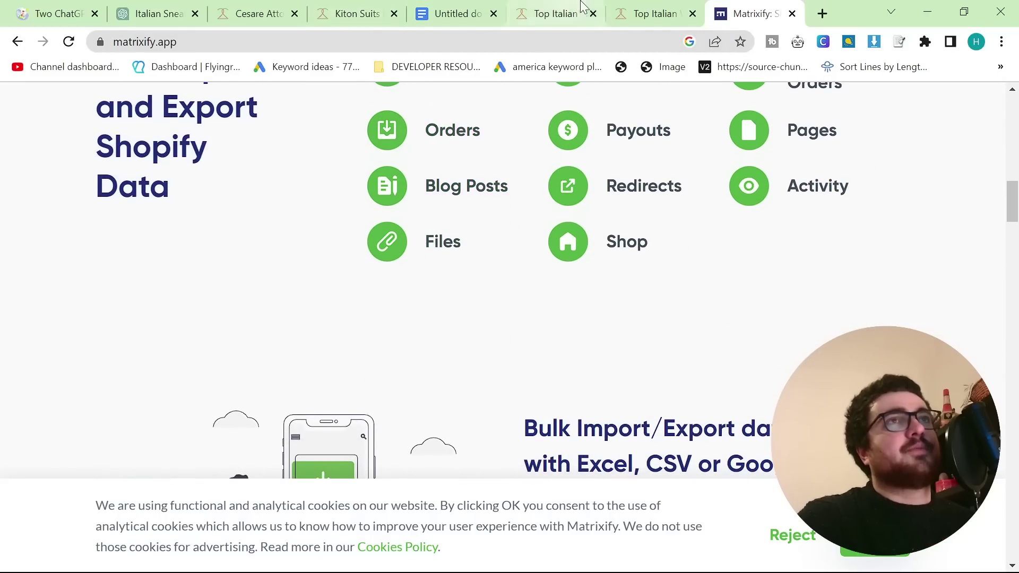
- Paste the copied glossary prompt into a new ChatGPT conversation
click(80, 10)
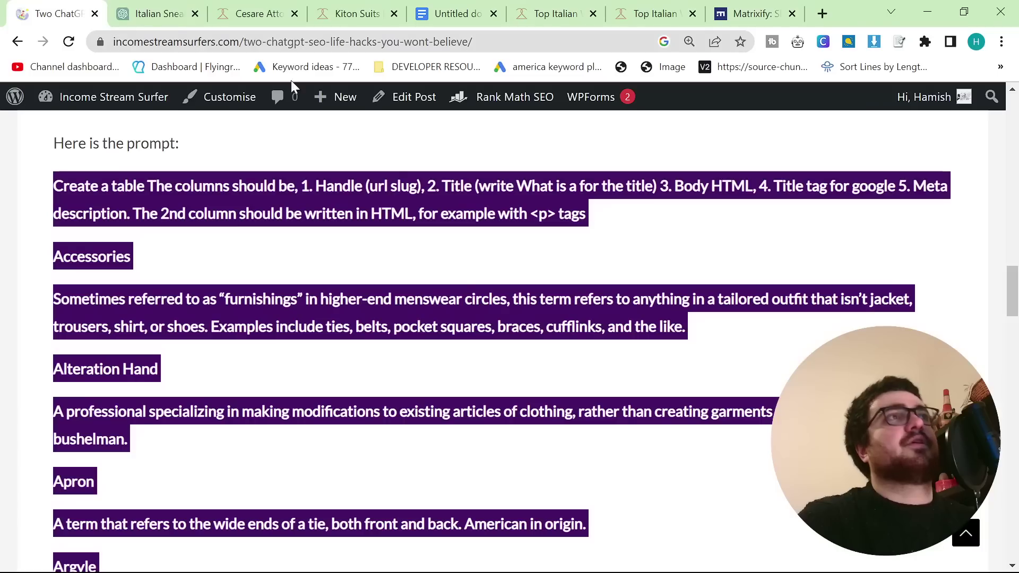
scroll(319, 238, up, 3)
click(155, 13)
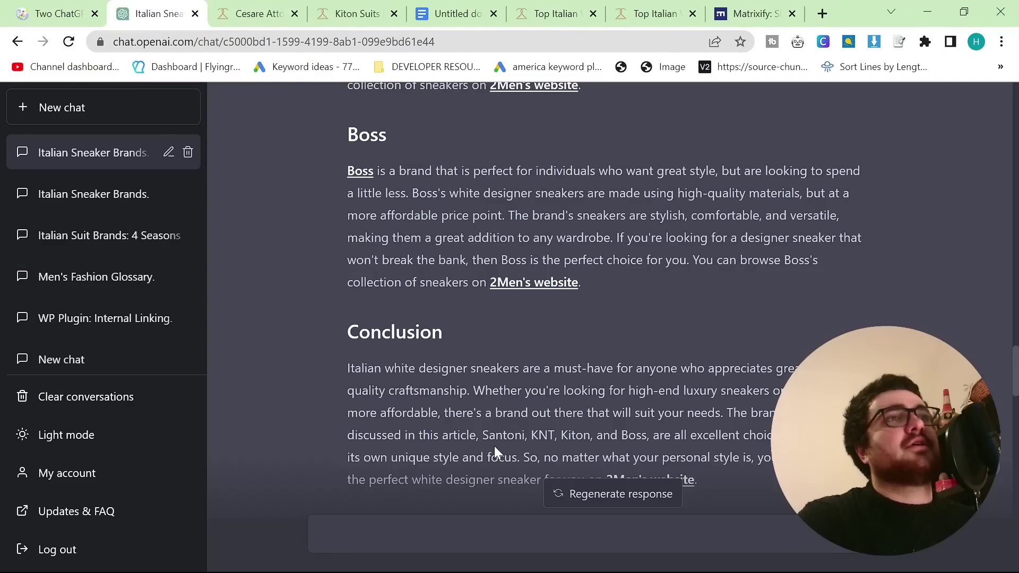
click(87, 109)
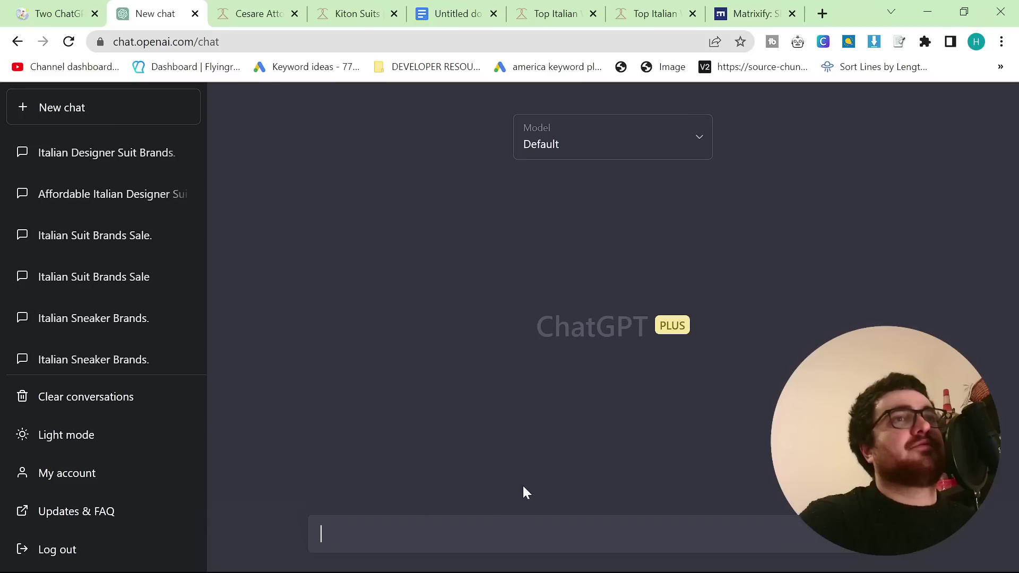
key(ctrl+v)
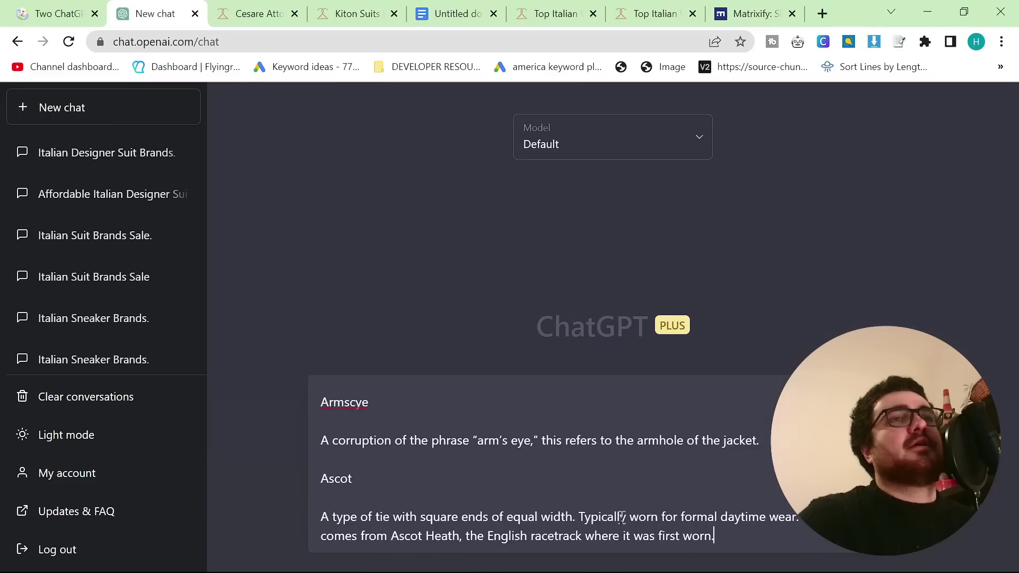
- Check the pasted prompt's entries from Accessories through Ascot and send it
scroll(641, 496, up, 10)
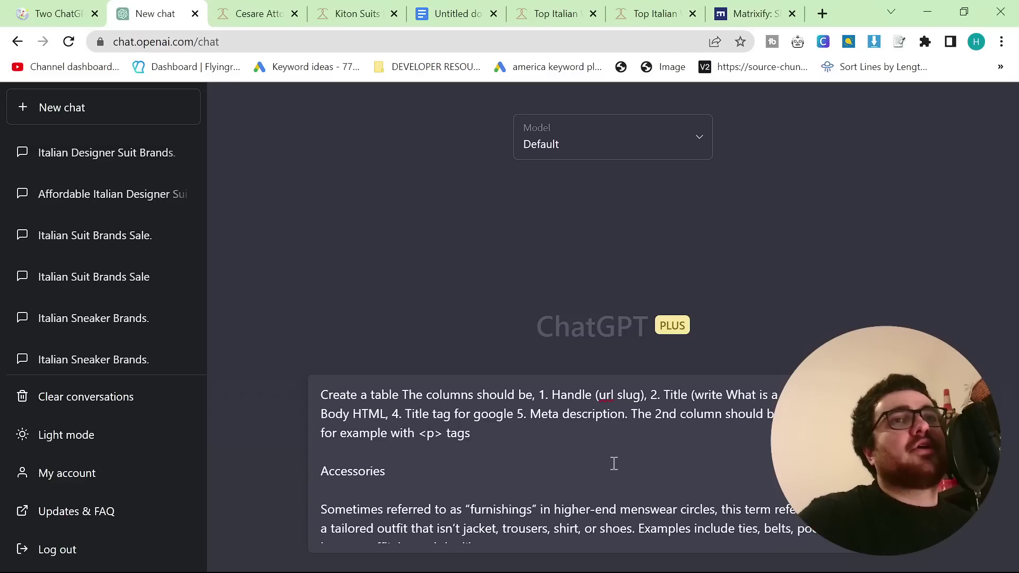
scroll(404, 450, down, 2)
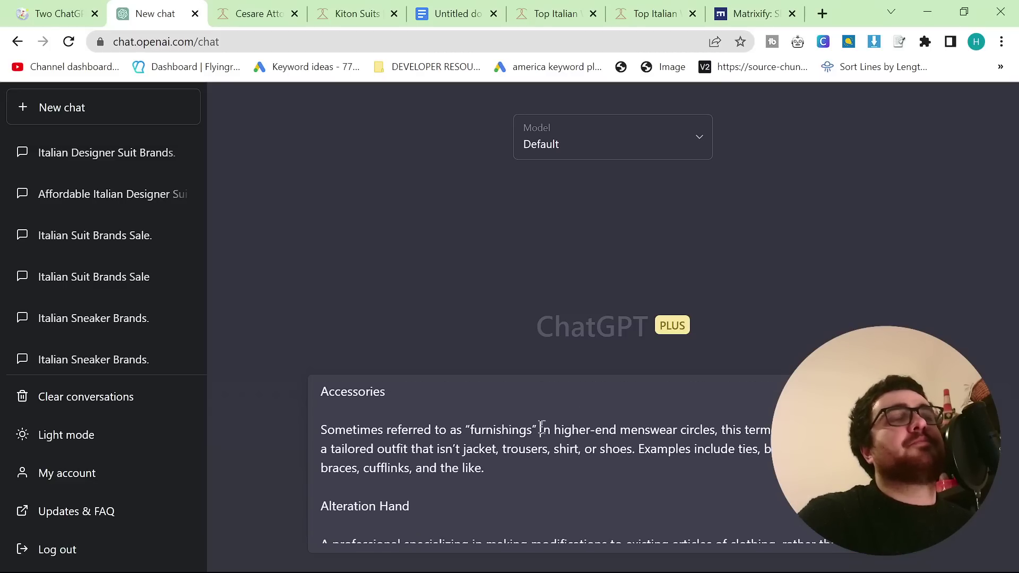
scroll(541, 425, up, 2)
scroll(557, 455, down, 2)
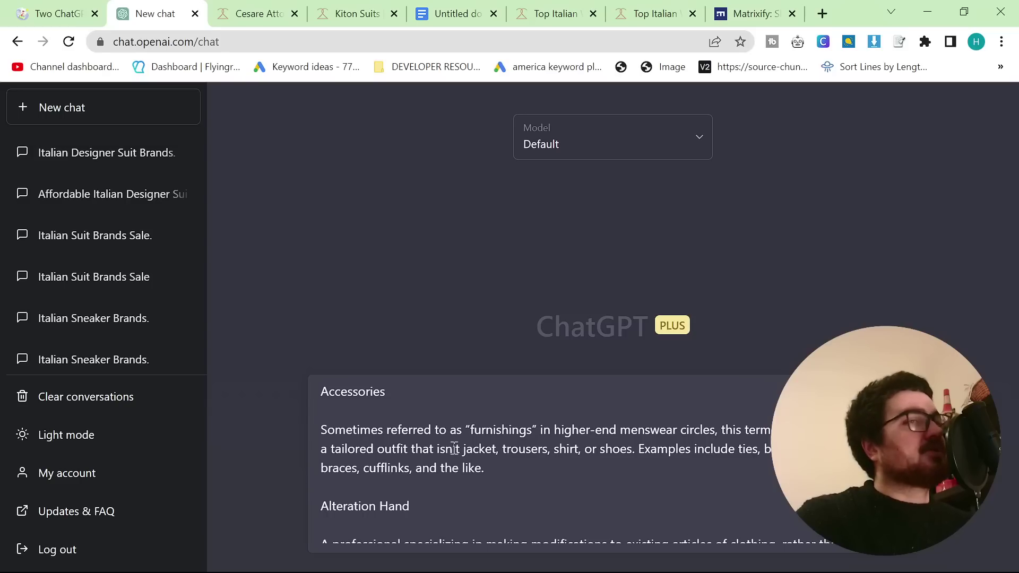
scroll(457, 441, down, 3)
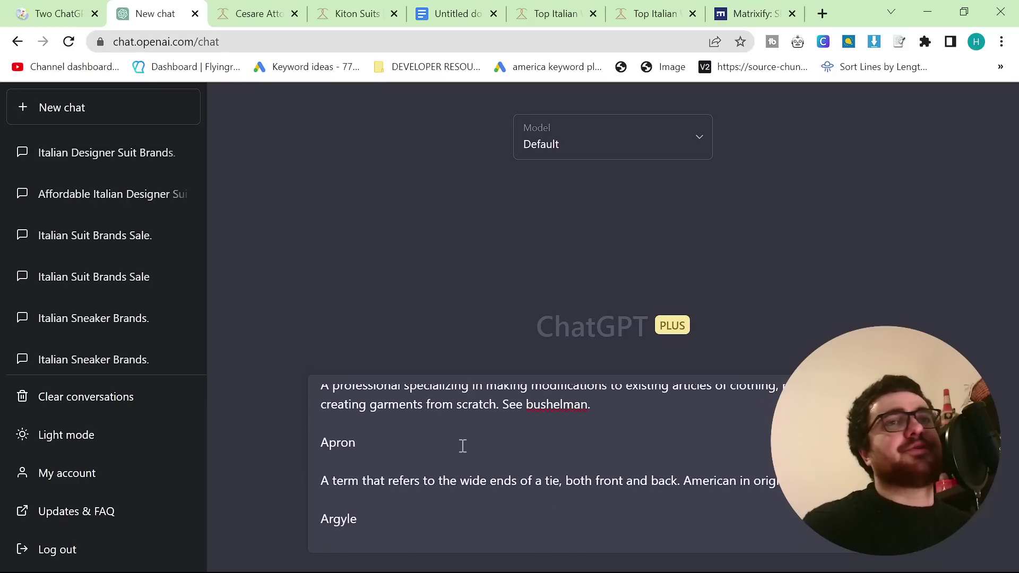
scroll(568, 416, down, 3)
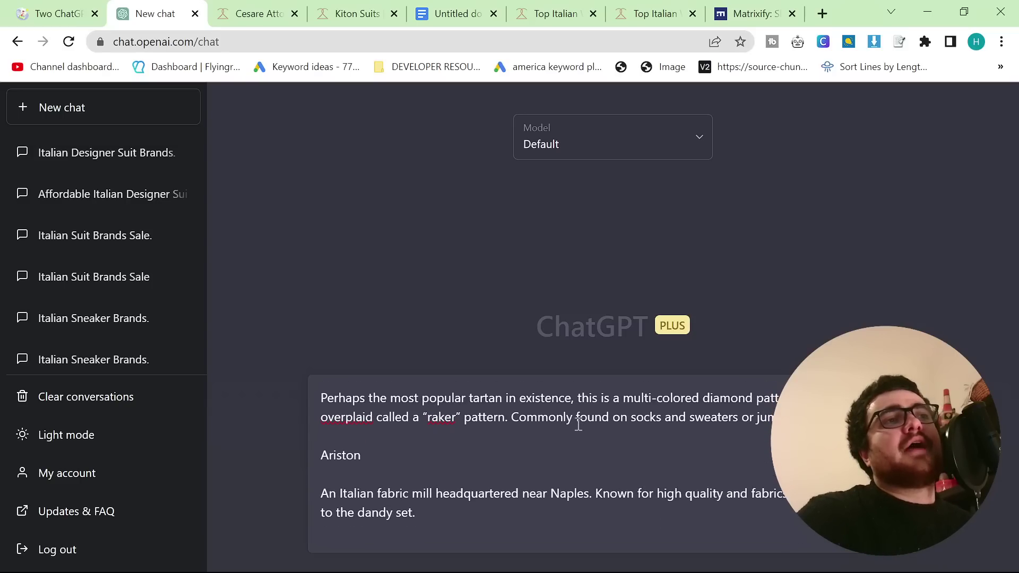
scroll(410, 466, up, 3)
scroll(538, 470, down, 3)
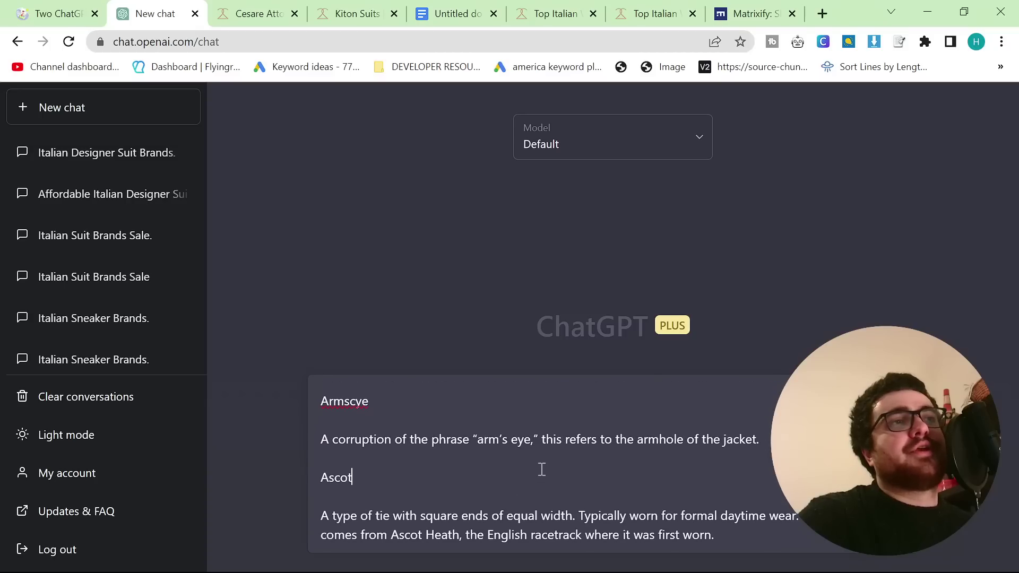
key(Return)
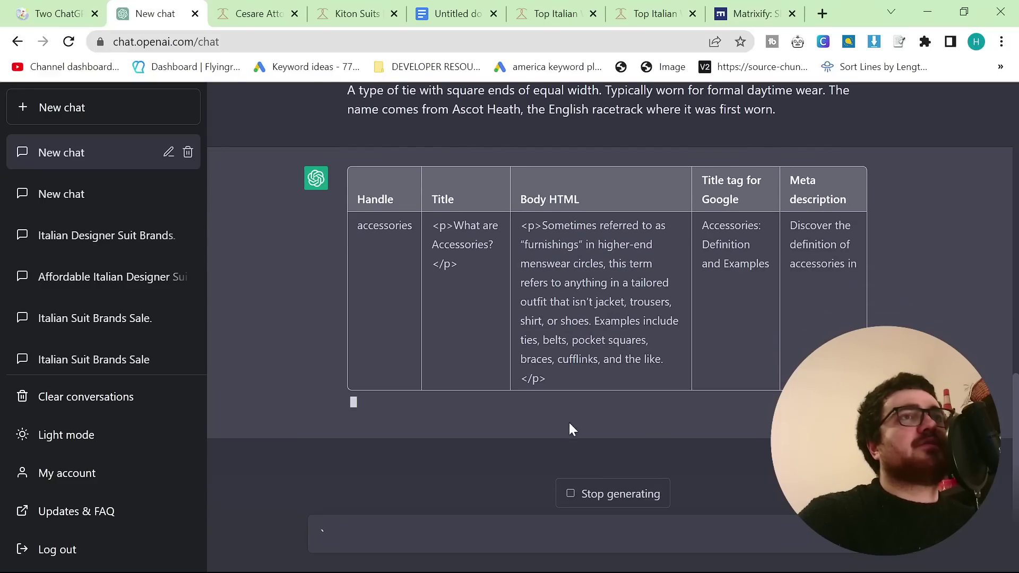
- Once the accessories row finishes generating, click into the ChatGPT message box
click(598, 495)
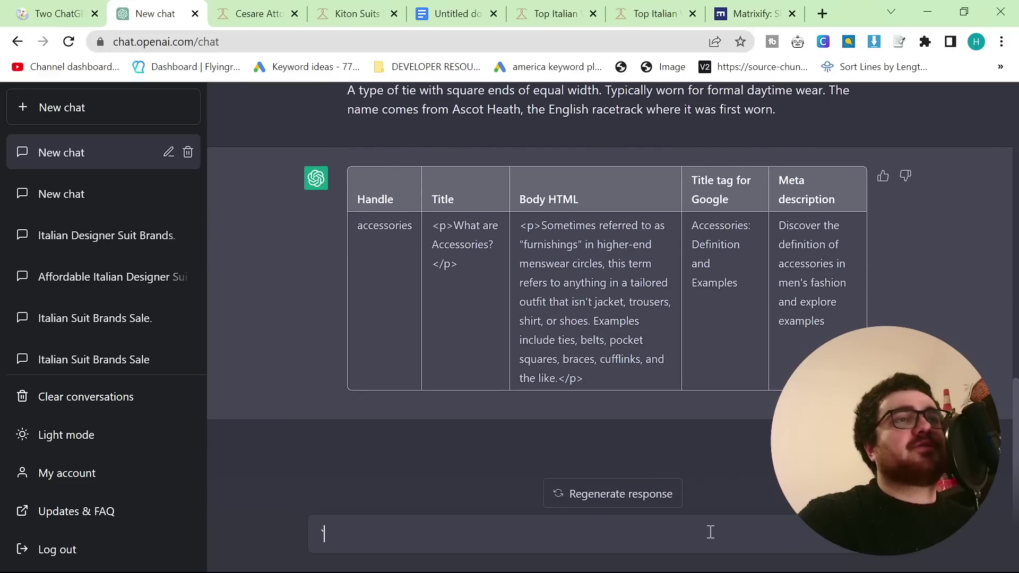
- Ask ChatGPT 'Please do not add <p> tags to the Title' and review the corrected table
text(Please)
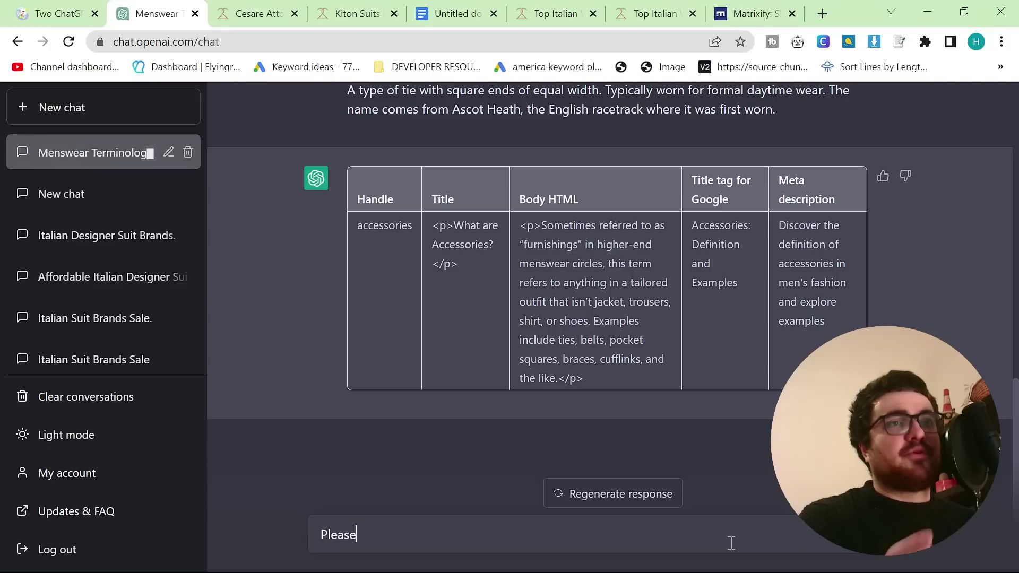
text(do not add <p> tags to)
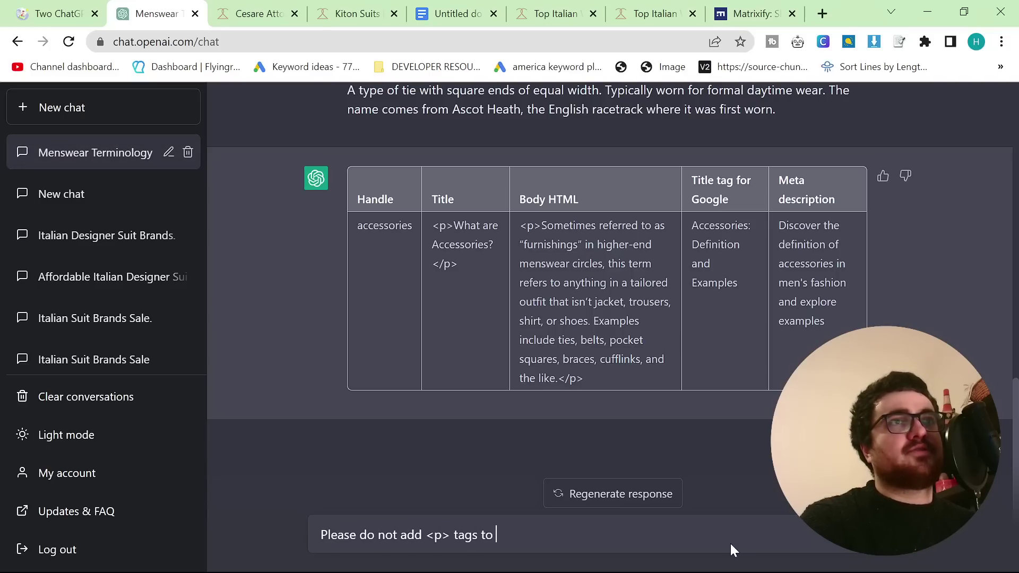
text(the Title)
key(Return)
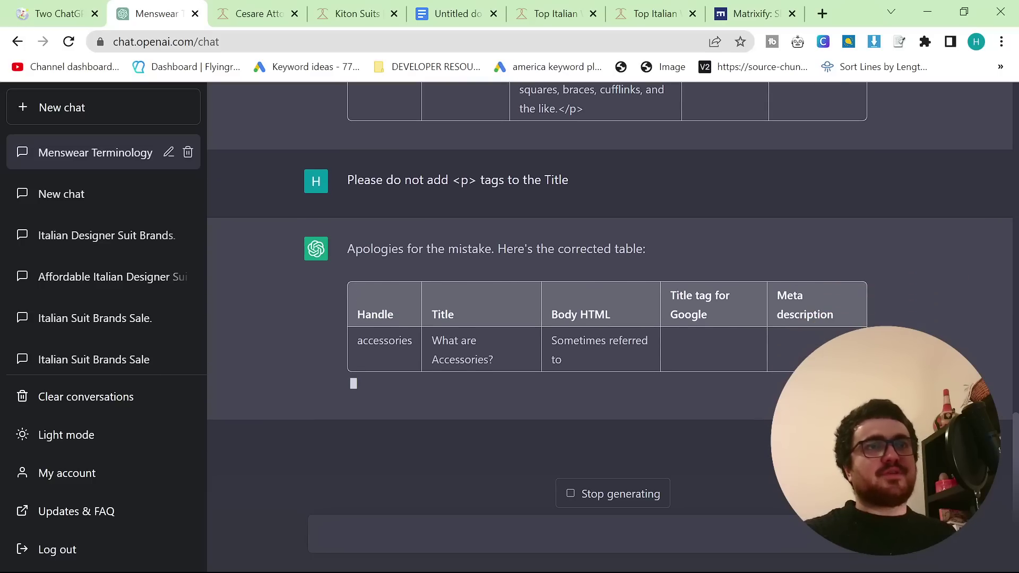
scroll(624, 394, up, 5)
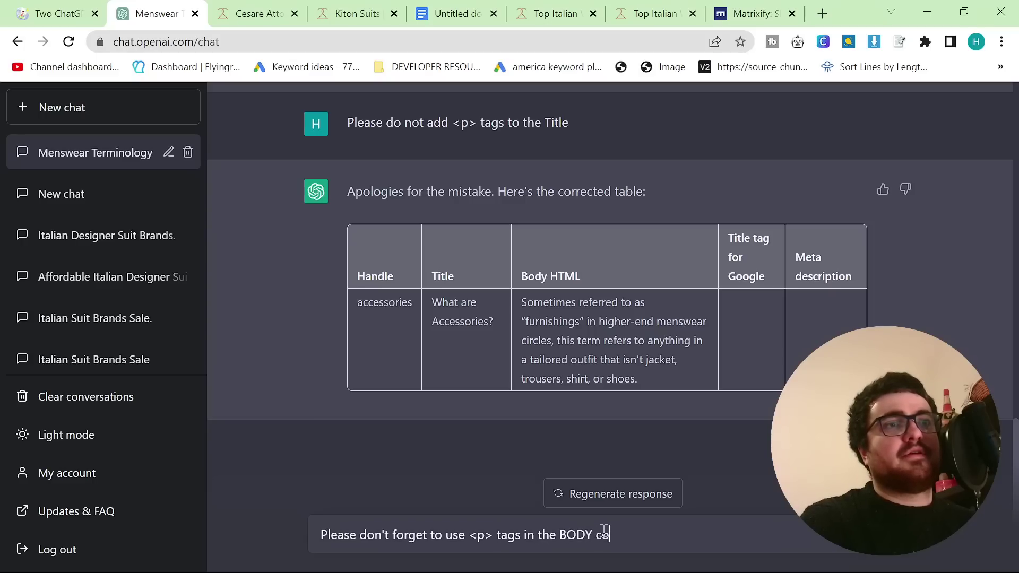
- Send the reminder 'Please don't forget to use <p> tags in the BODY column'
text(n)
key(Return)
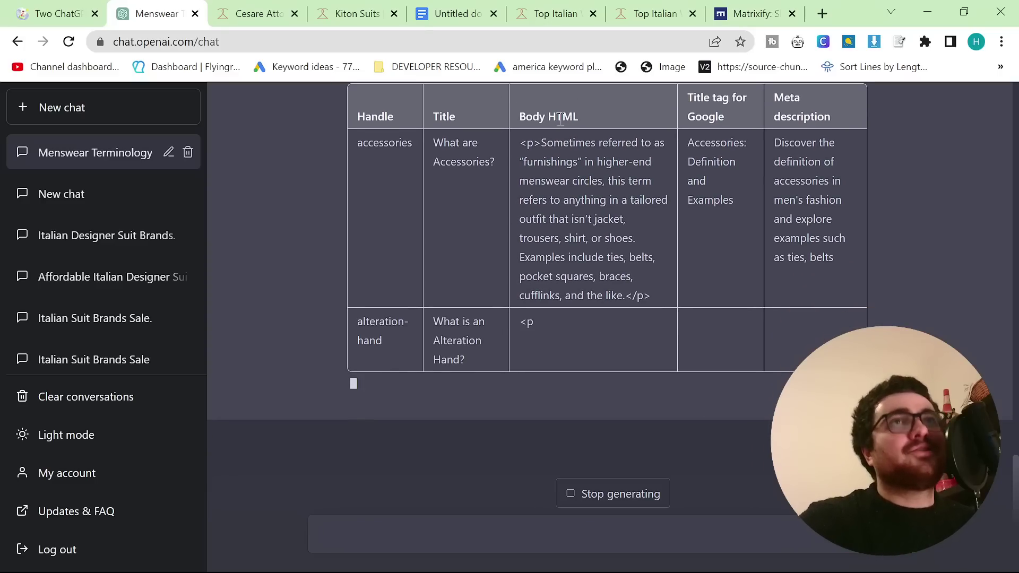
- Search Google for 'matrixity template for pages shopify'
drag(753, 13, 244, 13)
scroll(318, 212, up, 10)
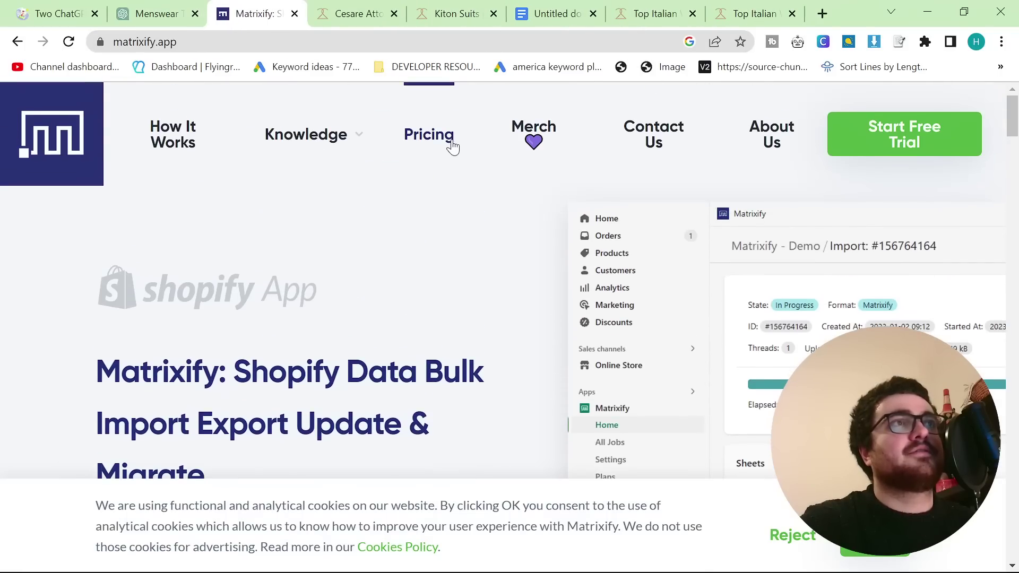
click(824, 13)
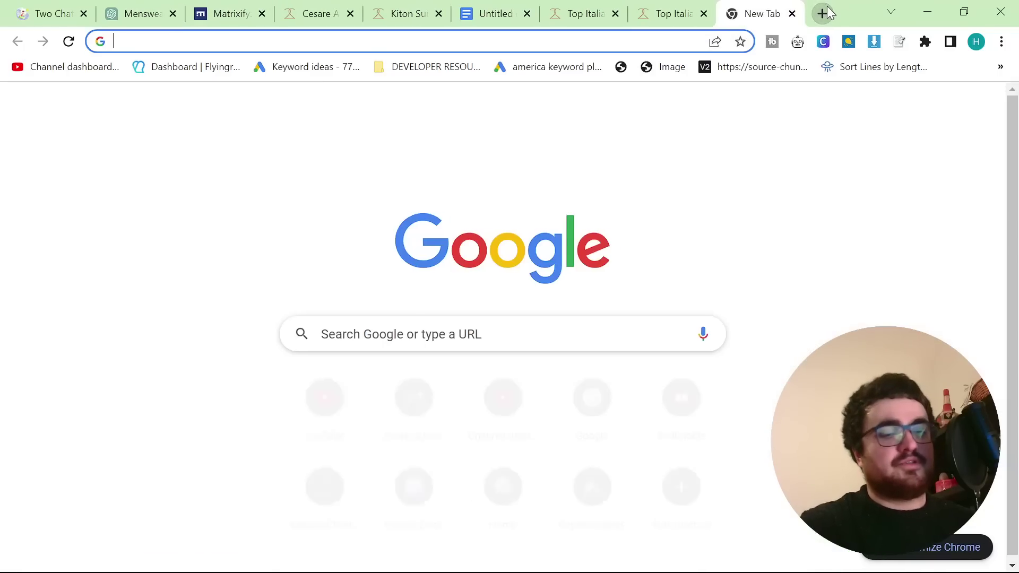
text(matrixity te)
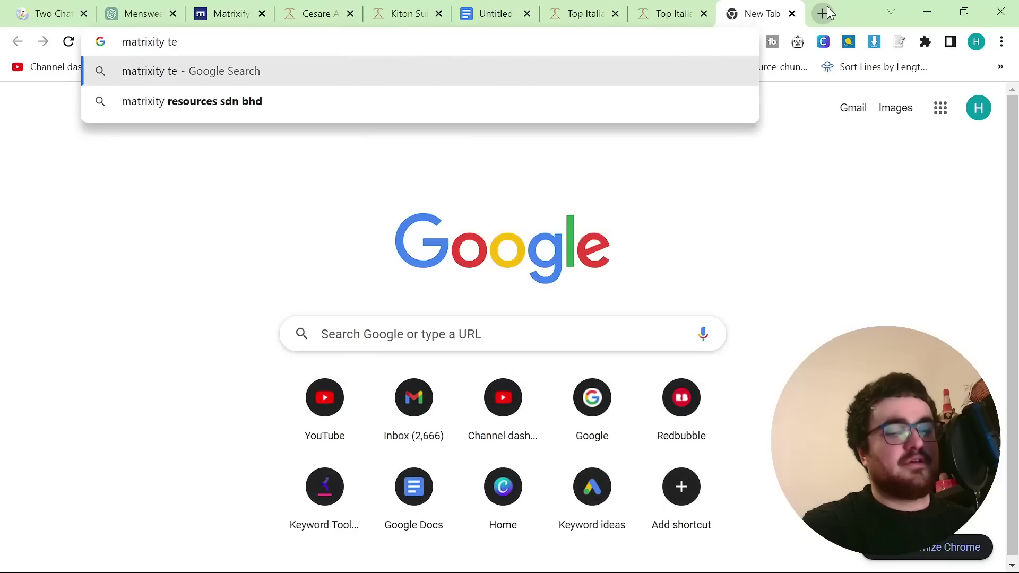
text(mplate for pages shopify)
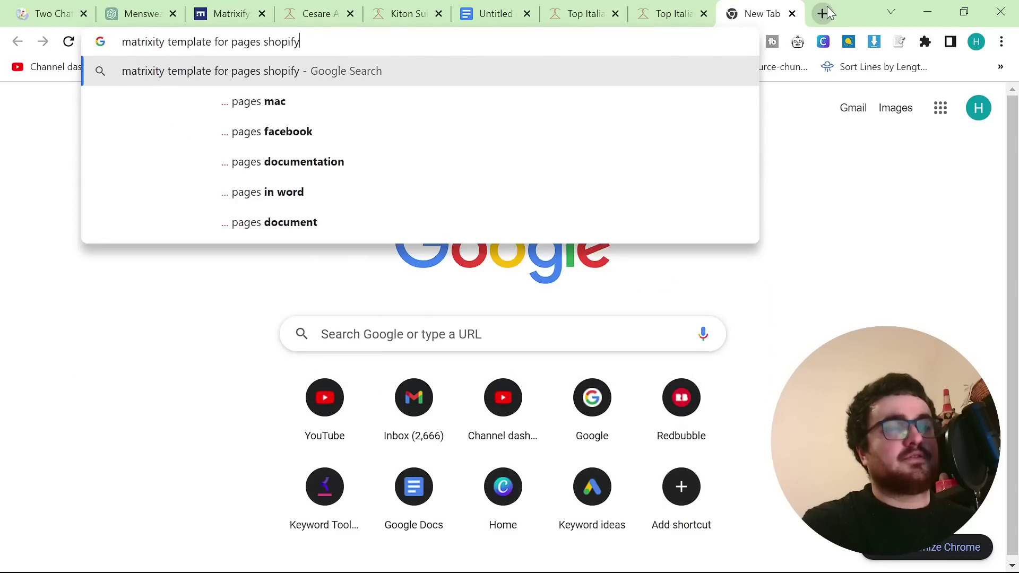
key(Return)
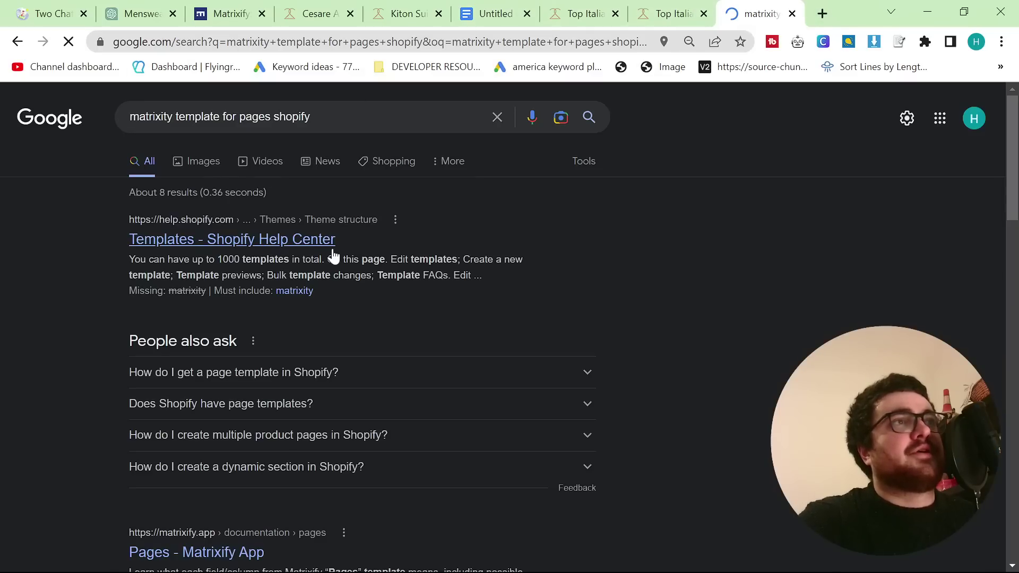
- Open the Matrixify Pages documentation and download the Pages demo file
click(332, 250)
click(18, 42)
scroll(266, 354, down, 2)
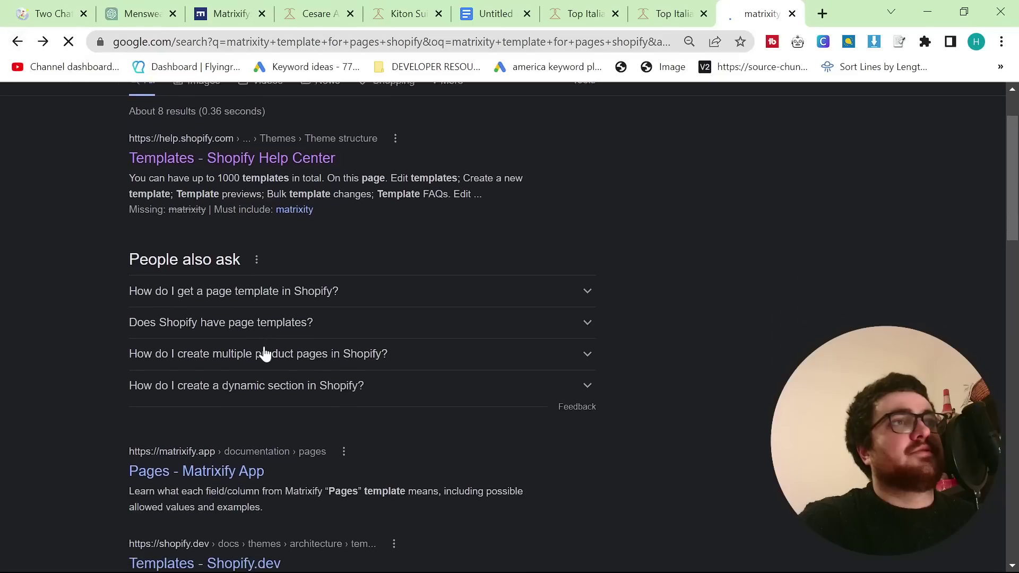
scroll(265, 354, down, 1)
click(175, 485)
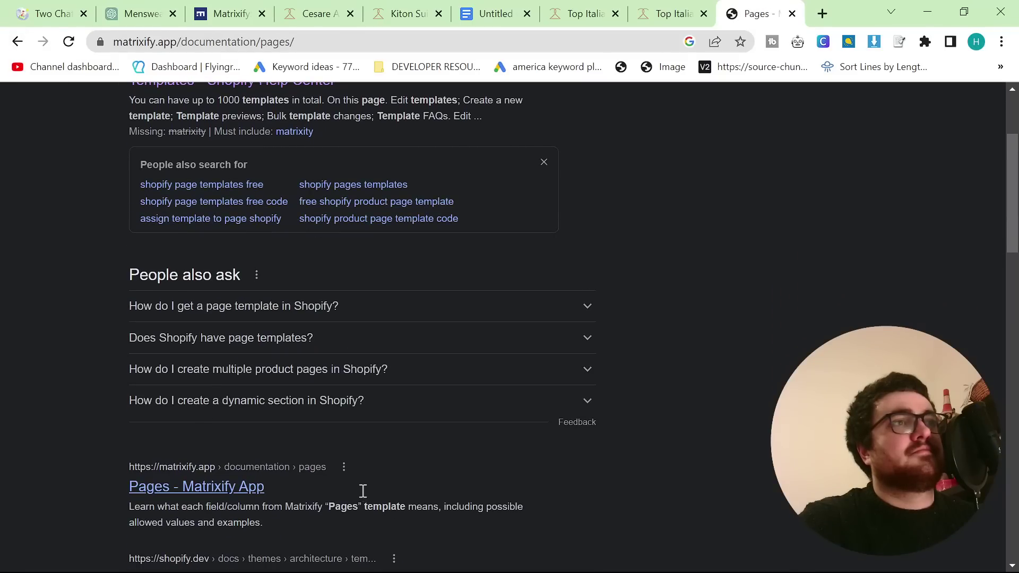
scroll(606, 382, down, 7)
scroll(558, 377, up, 3)
scroll(557, 377, up, 3)
scroll(511, 436, down, 10)
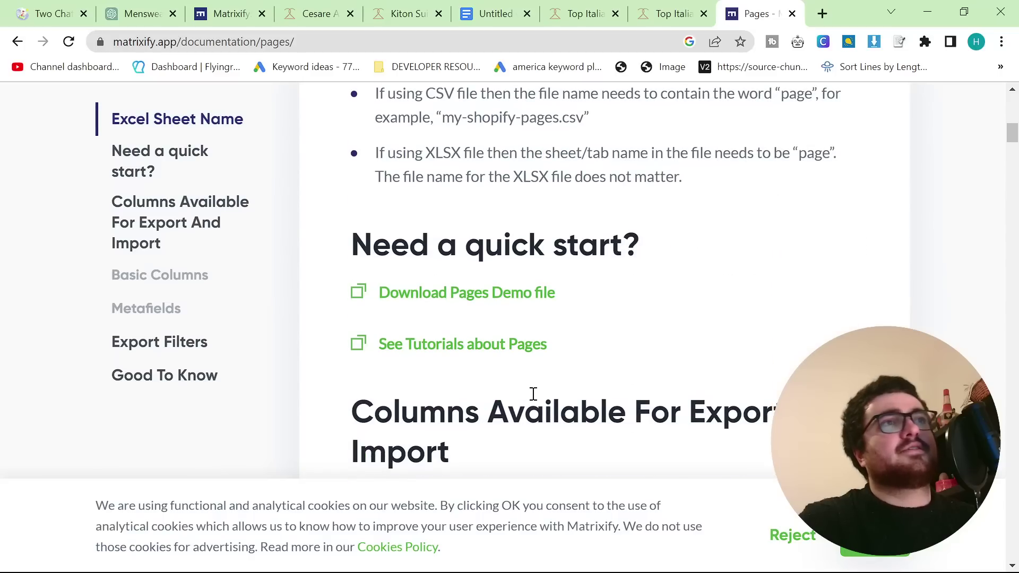
click(496, 293)
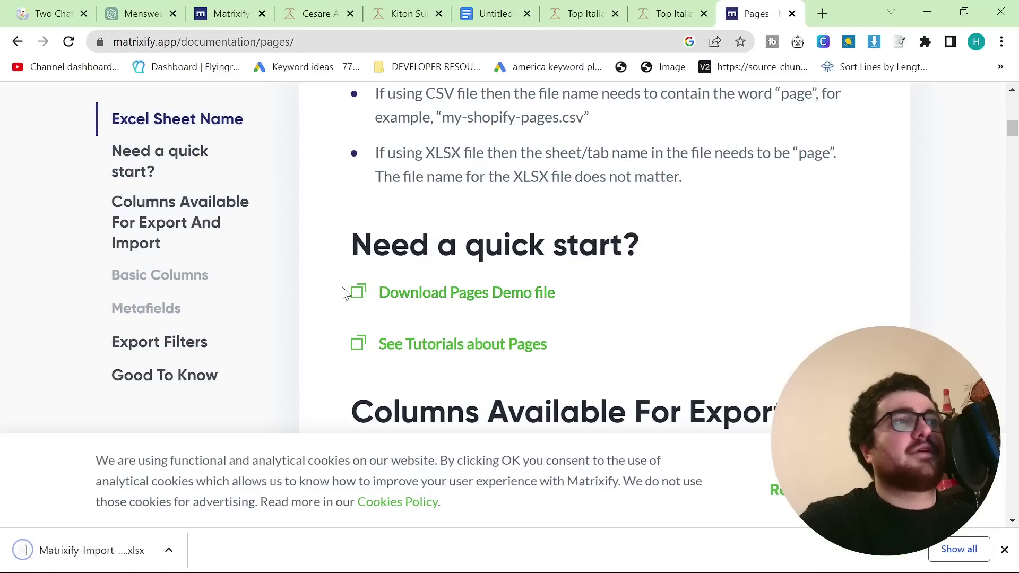
- Create a new blank Google spreadsheet in a fresh tab
click(820, 14)
text(she)
key(Return)
- Upload the downloaded Matrixify-Import-Demo-Pages xlsx into Google Sheets and open it
click(685, 13)
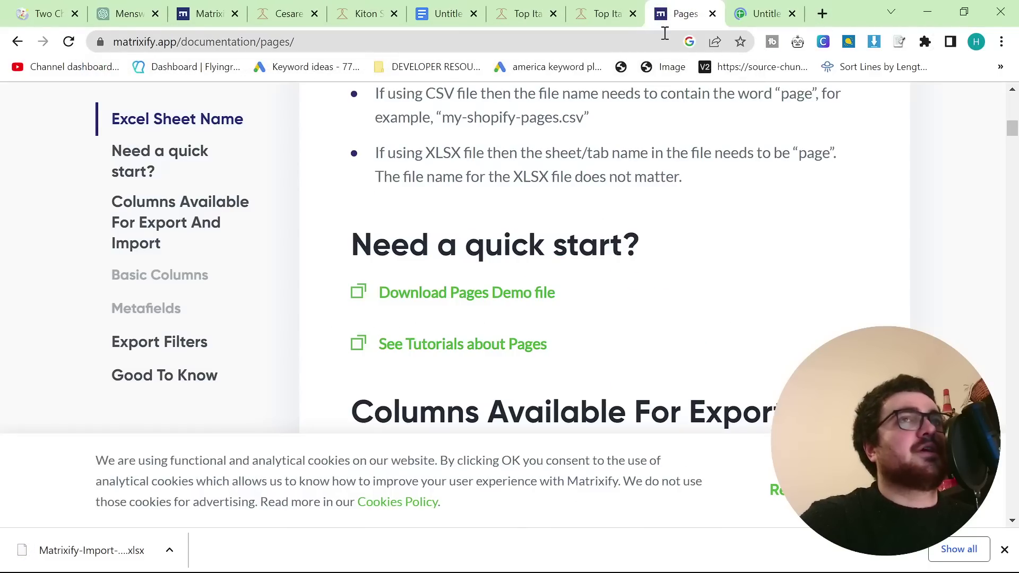
click(765, 13)
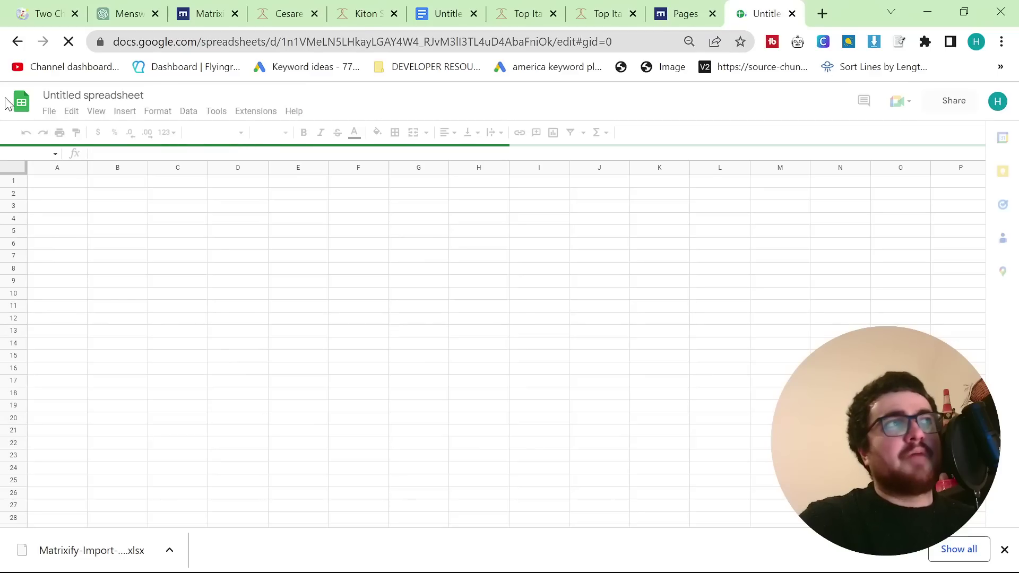
click(26, 108)
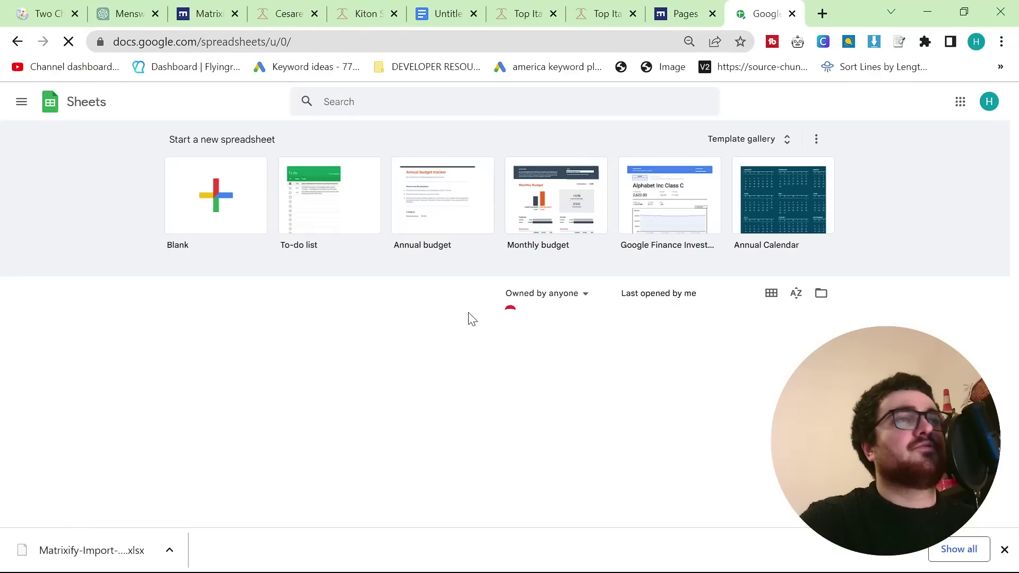
click(820, 294)
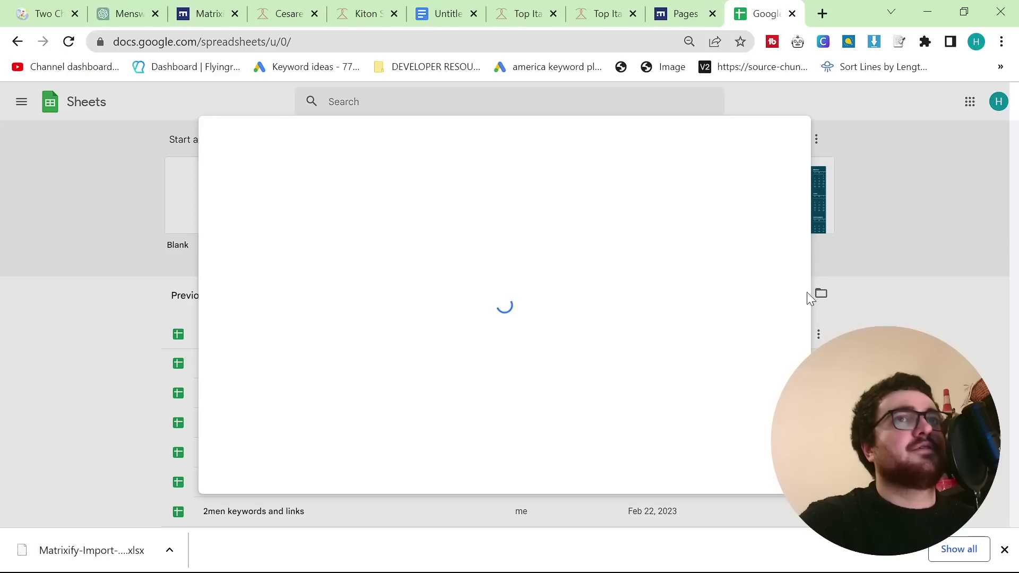
click(564, 175)
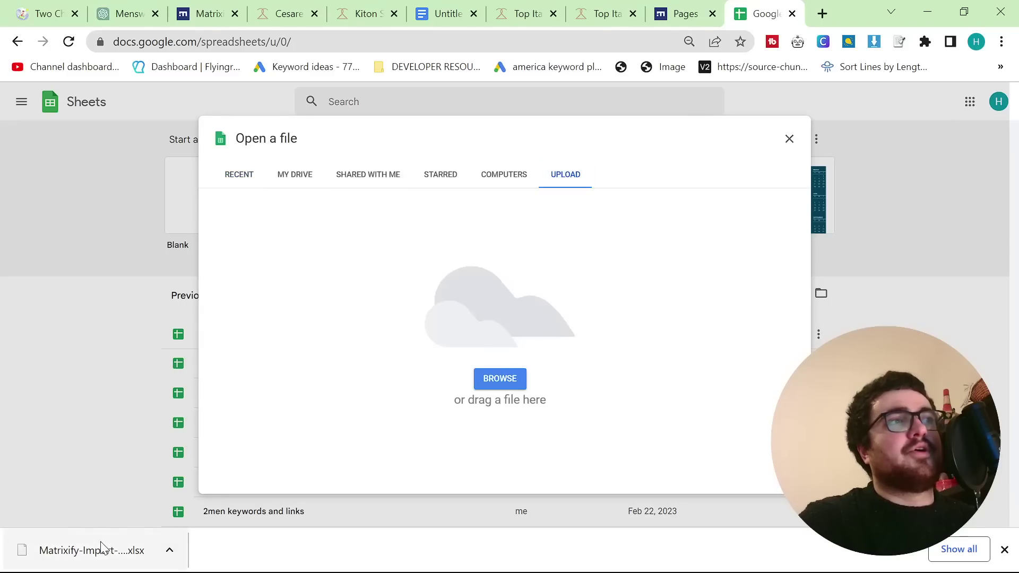
drag(105, 547, 440, 366)
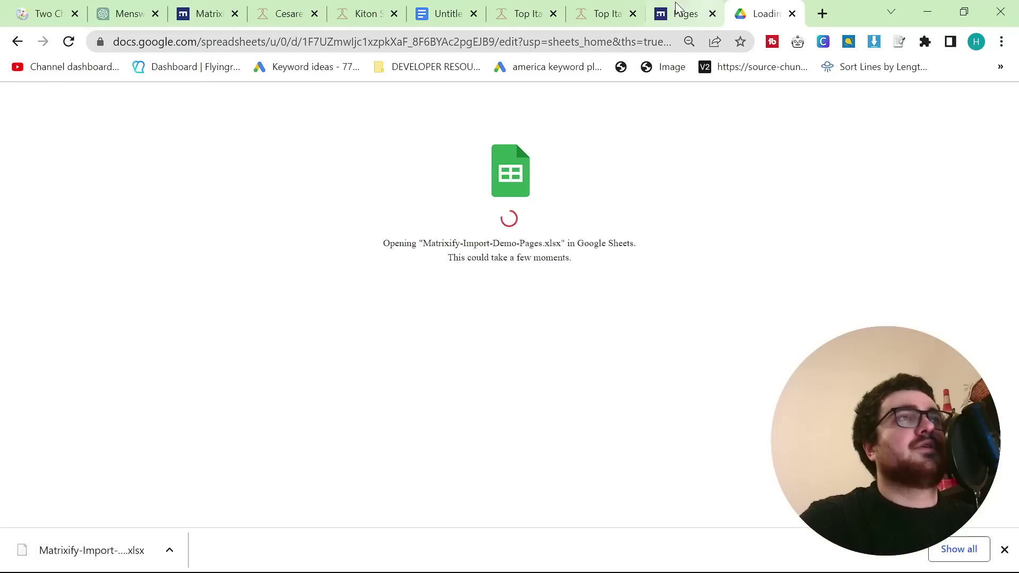
drag(769, 11, 286, 8)
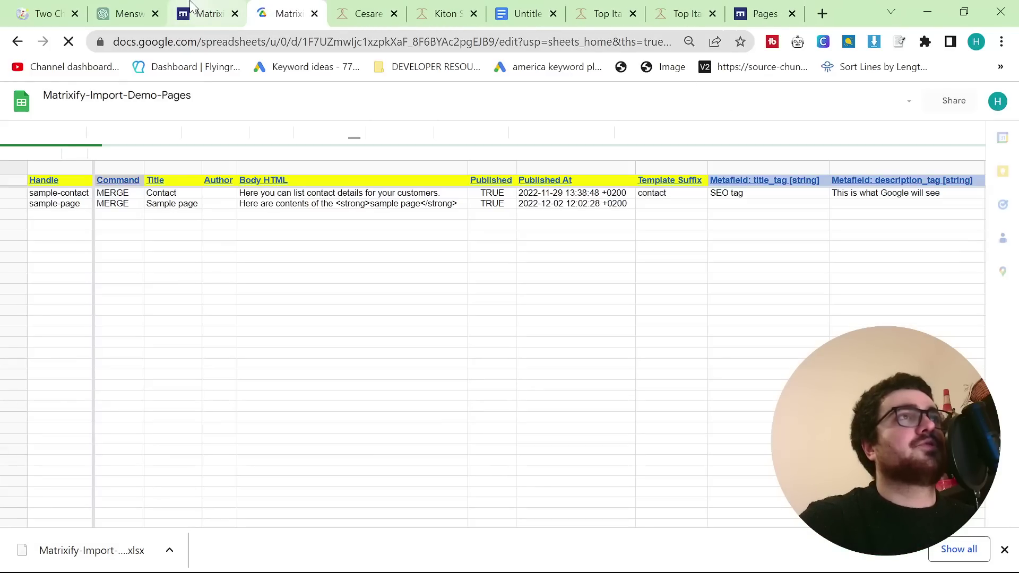
click(212, 13)
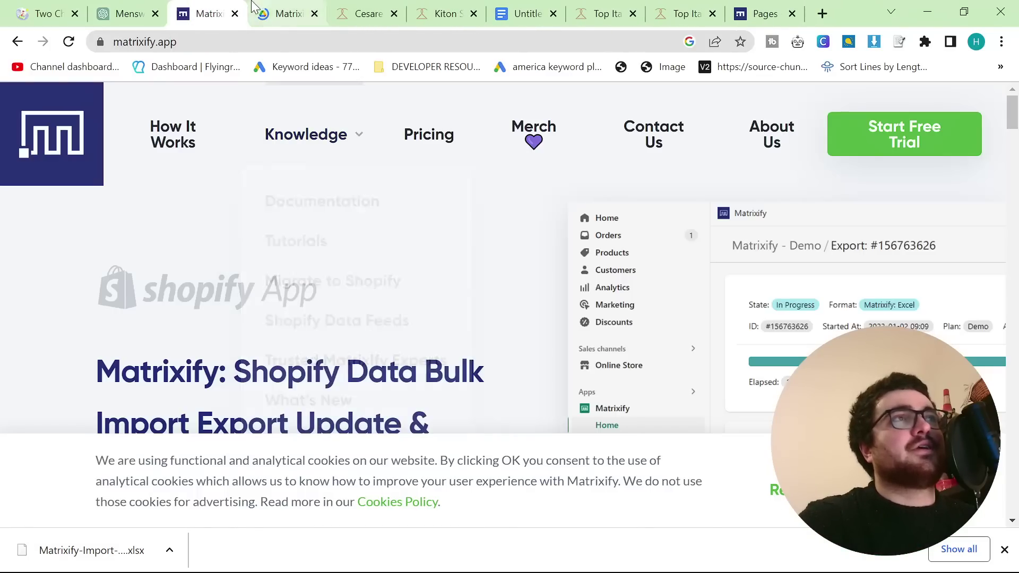
click(286, 13)
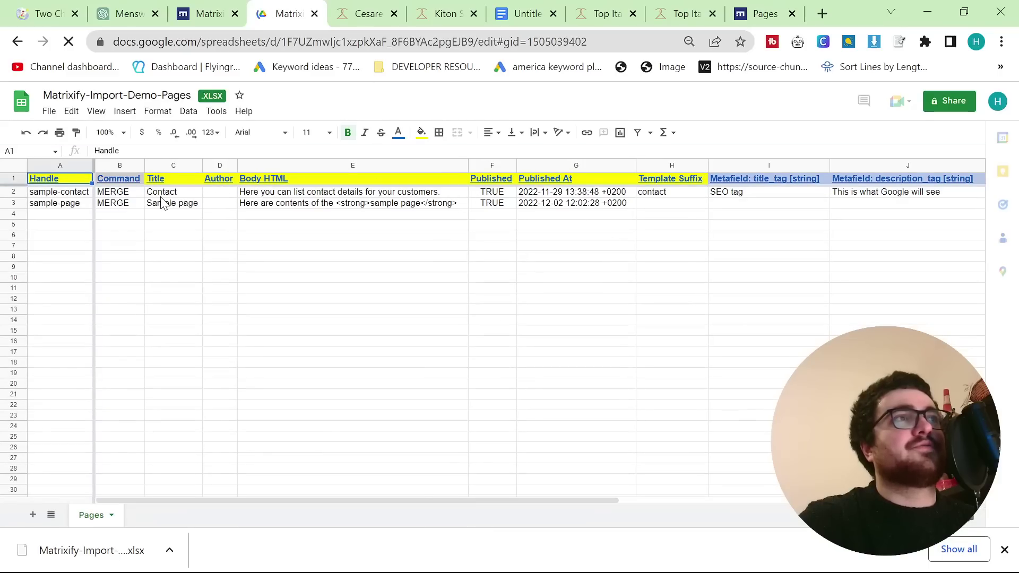
- Set the Contact page's Template Suffix in H2 to 'glossary'
click(165, 194)
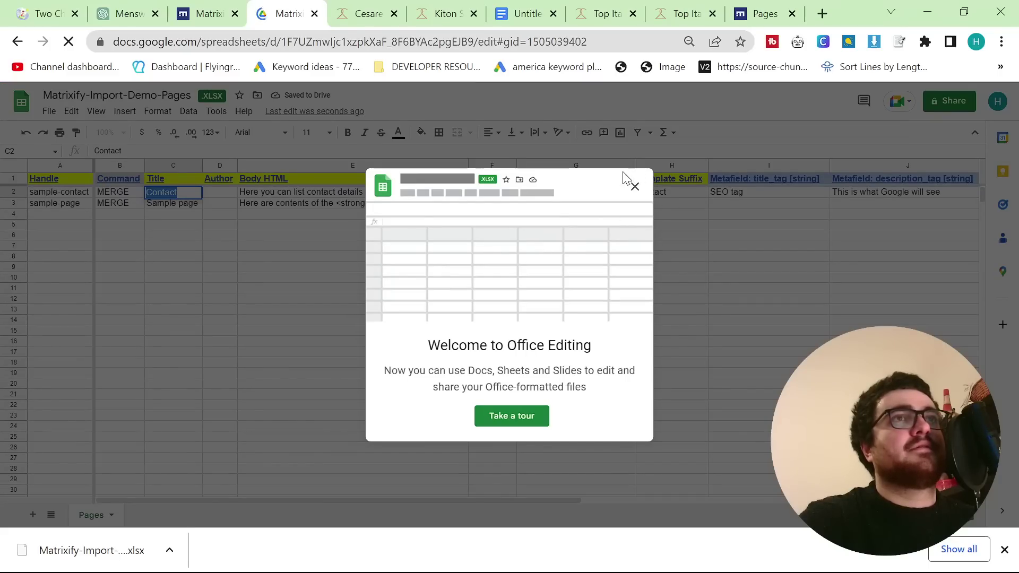
click(634, 186)
double_click(672, 194)
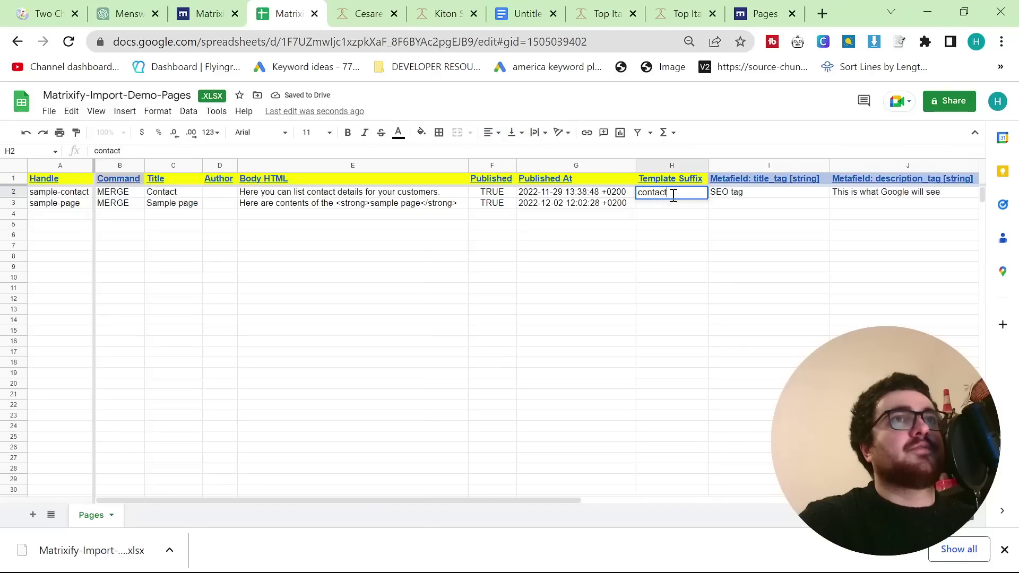
text(glossary)
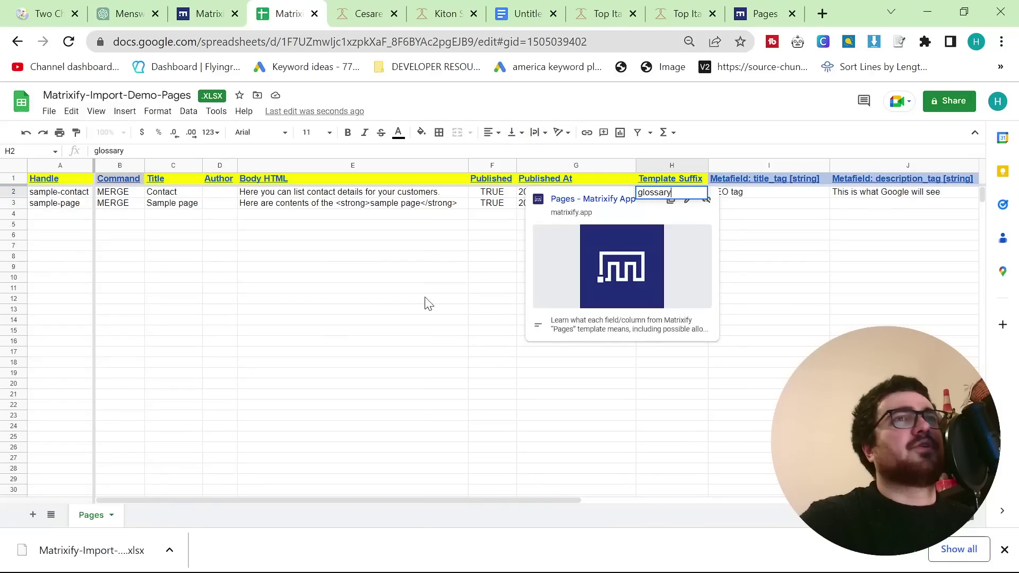
click(325, 342)
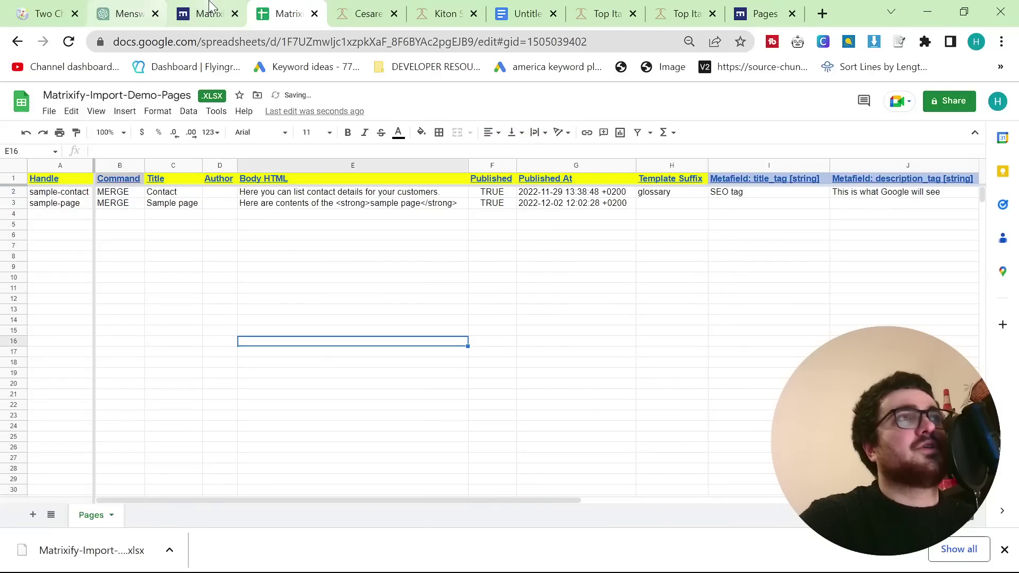
click(123, 9)
- Select the whole ChatGPT glossary table, from accessories to ariston
scroll(504, 280, up, 10)
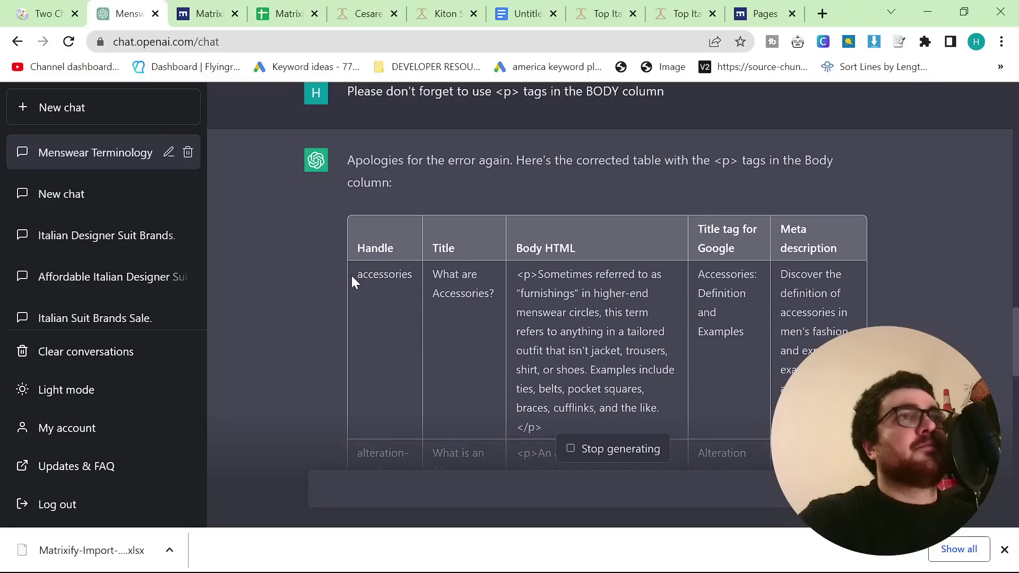
drag(351, 275, 642, 358)
scroll(375, 161, up, 5)
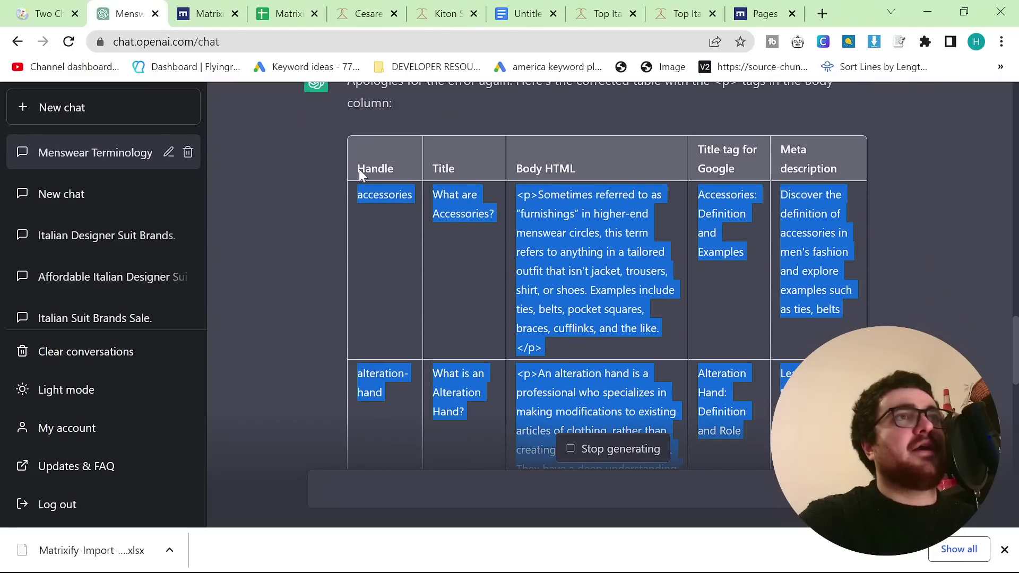
drag(210, 13, 286, 13)
click(209, 13)
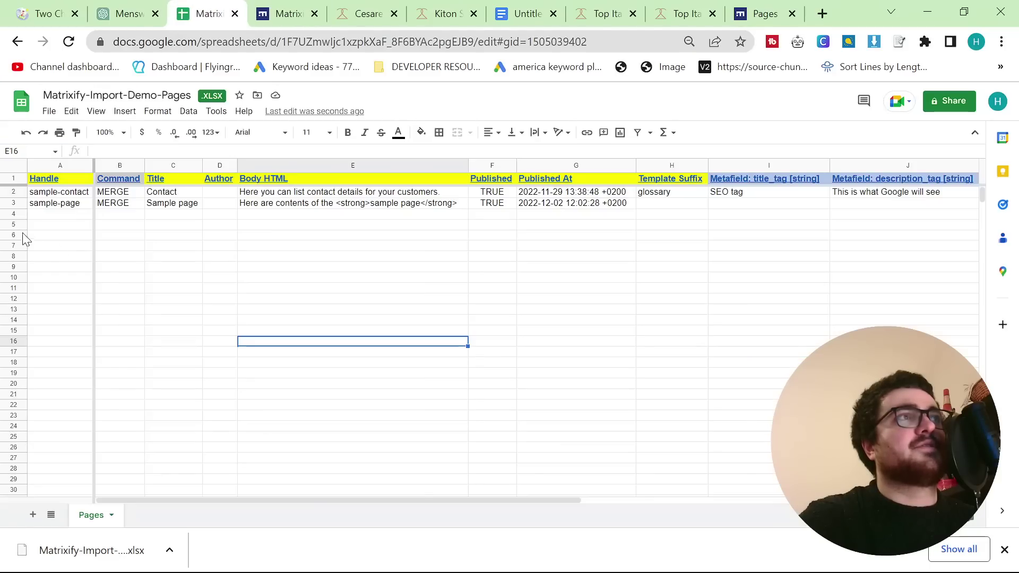
click(126, 14)
click(349, 198)
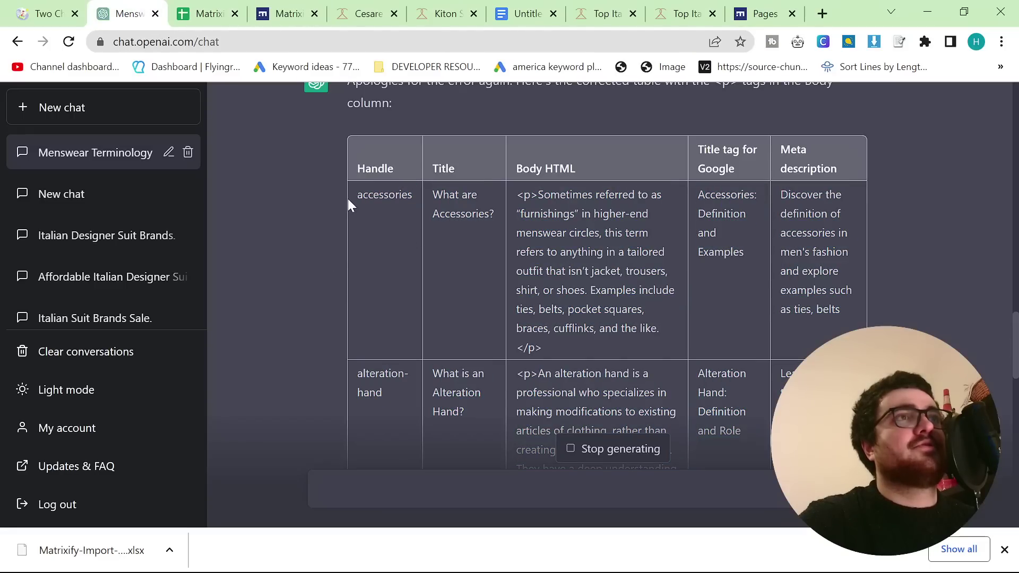
drag(349, 198, 531, 473)
- Paste the glossary table into the Matrixify sheet at E16 and select the staged handles
click(208, 13)
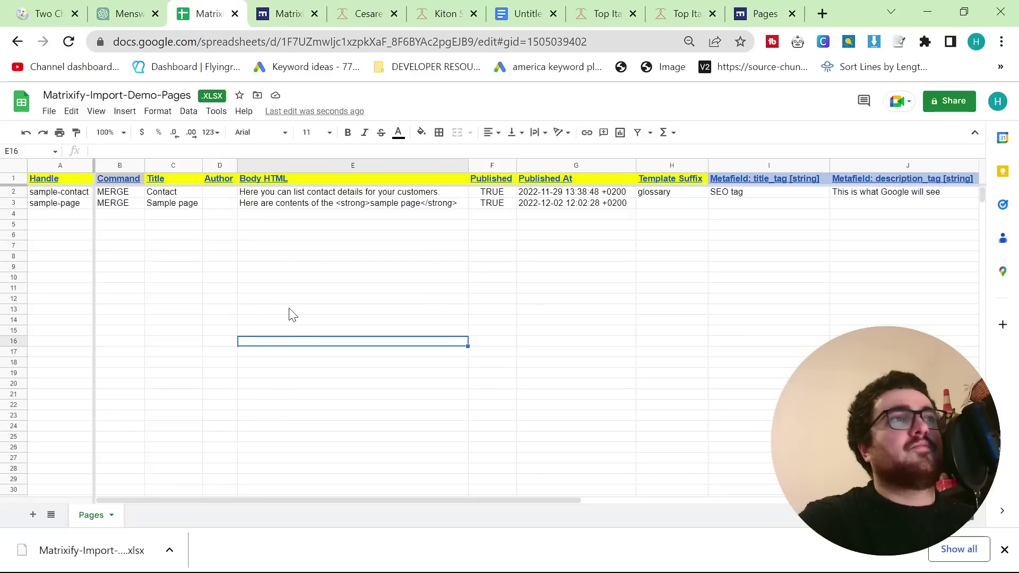
key(ctrl+v)
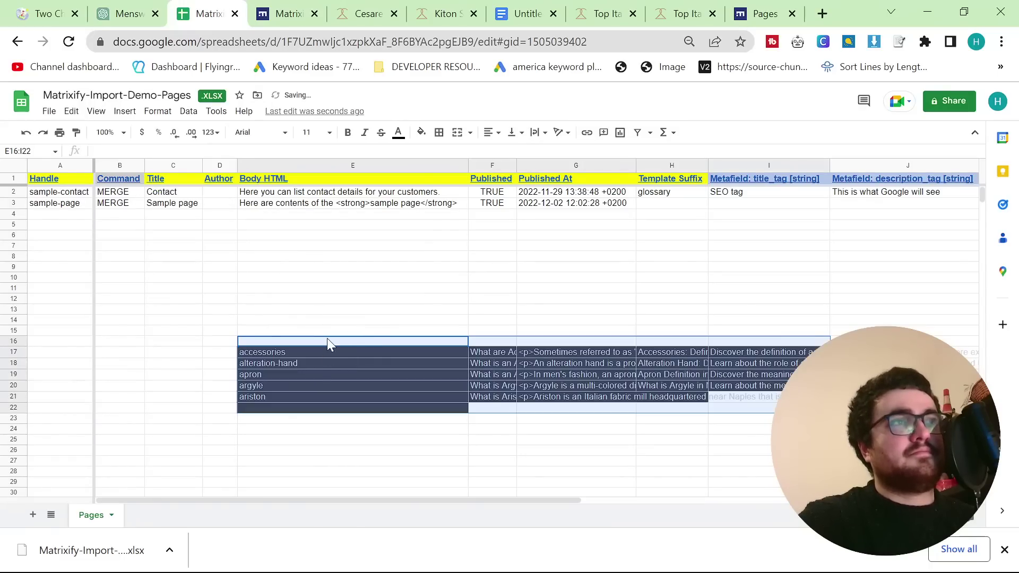
key(ctrl+z)
key(ctrl+v)
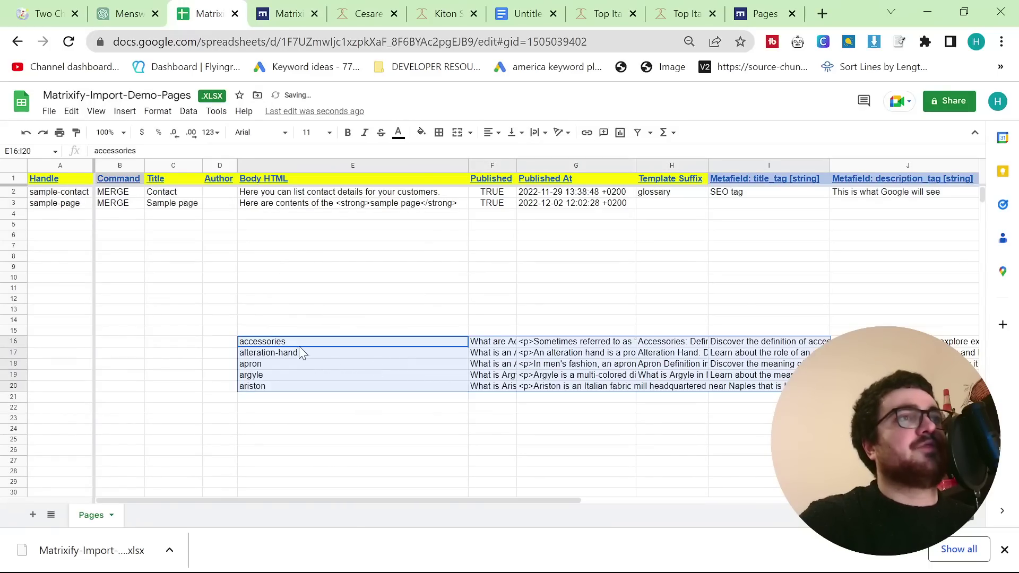
click(298, 346)
shift+click(284, 387)
- Paste the five glossary handles into A2 and fill MERGE down to row 6
key(ctrl+c)
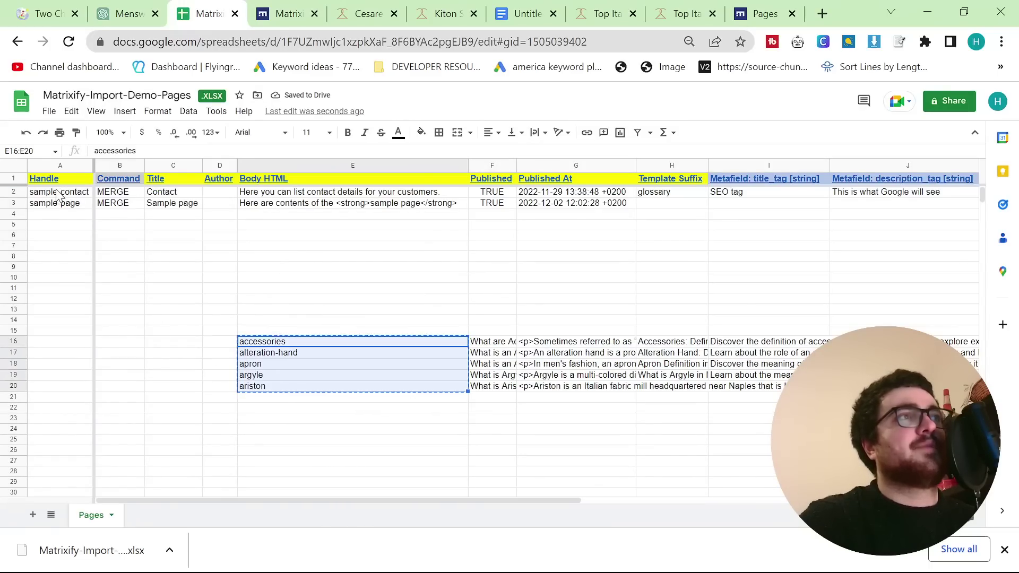
click(59, 192)
key(ctrl+v)
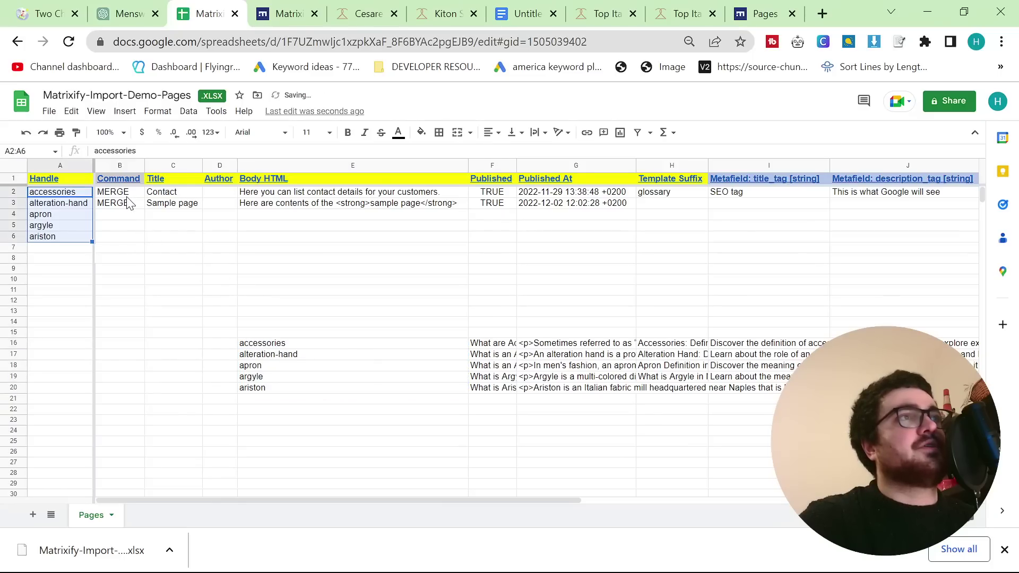
click(129, 203)
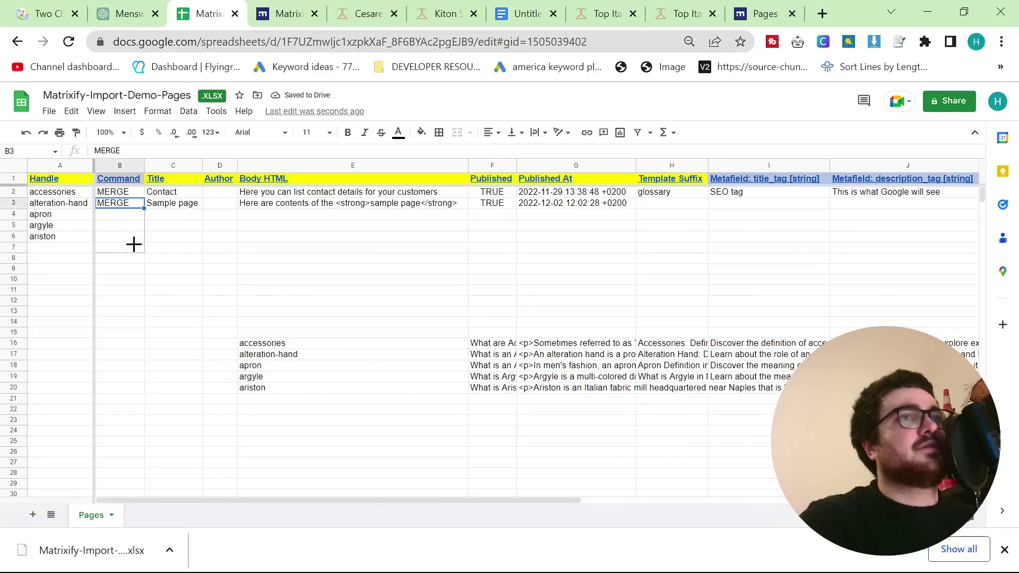
click(489, 343)
- Paste the five question titles into C2 and their body HTML into E2
shift+click(504, 387)
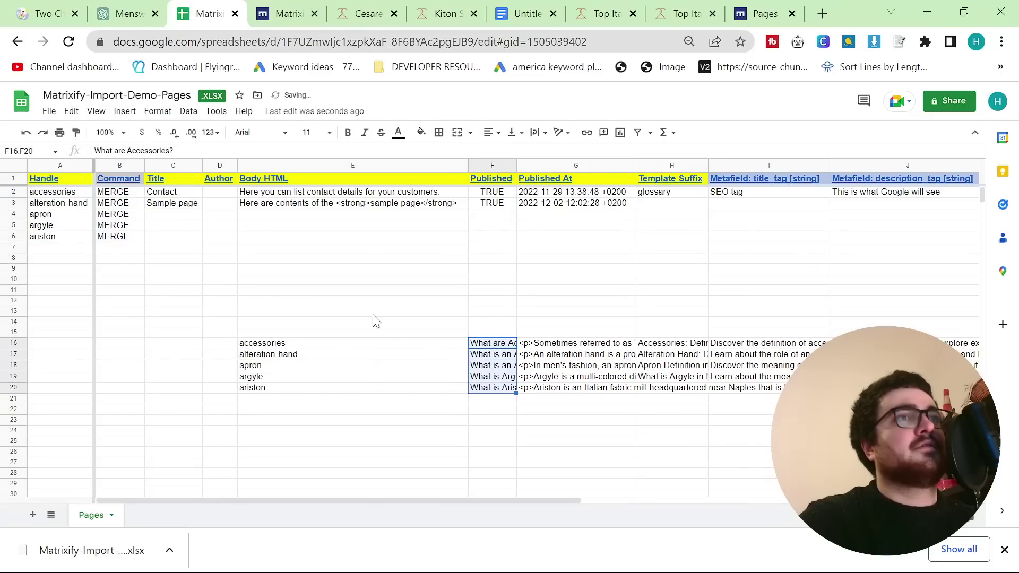
key(ctrl+c)
click(164, 193)
key(ctrl+v)
click(557, 344)
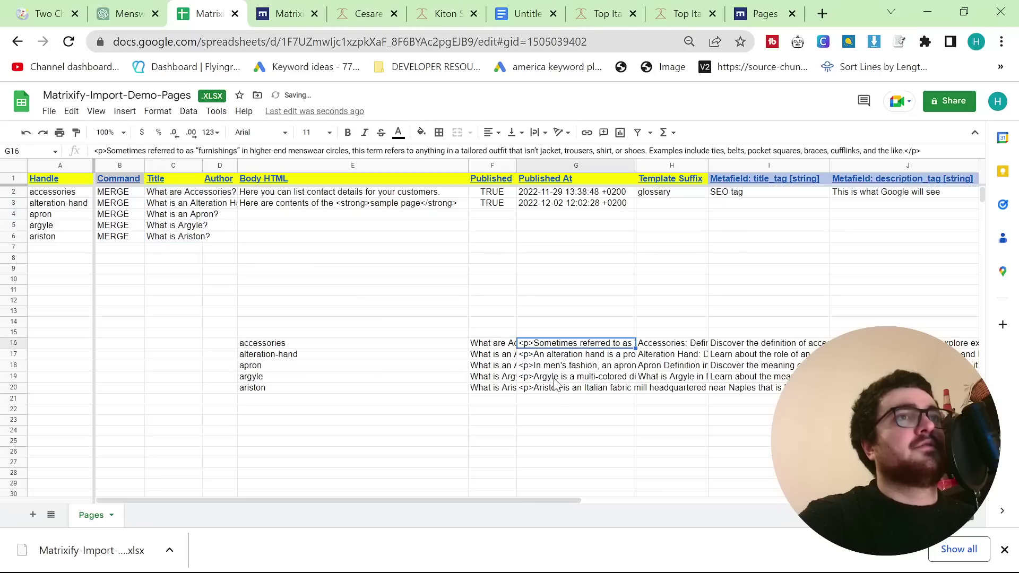
shift+click(554, 393)
key(ctrl+c)
click(353, 192)
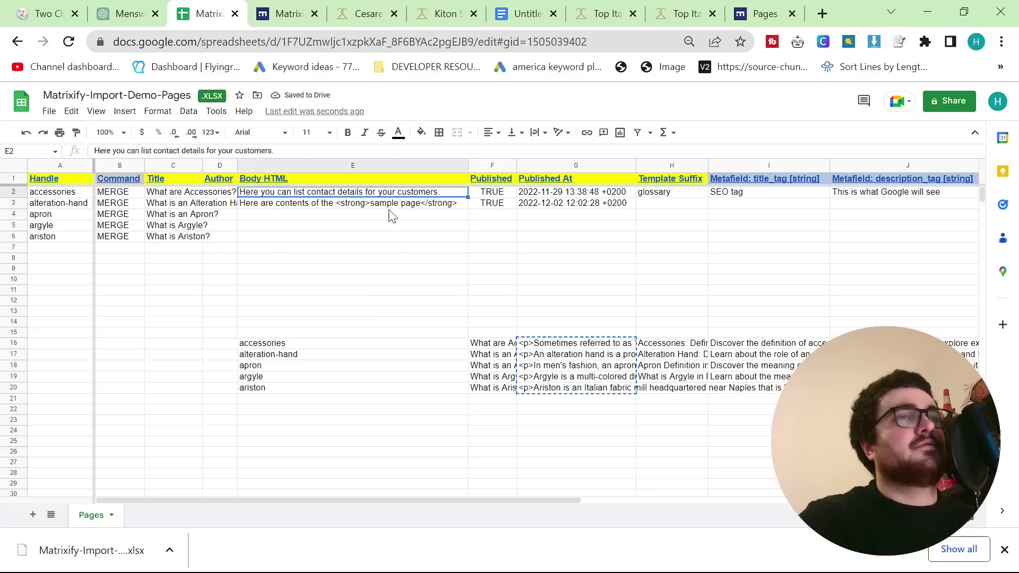
key(ctrl+v)
- Fill TRUE, the publish timestamps and the glossary suffix down through row 6
click(493, 201)
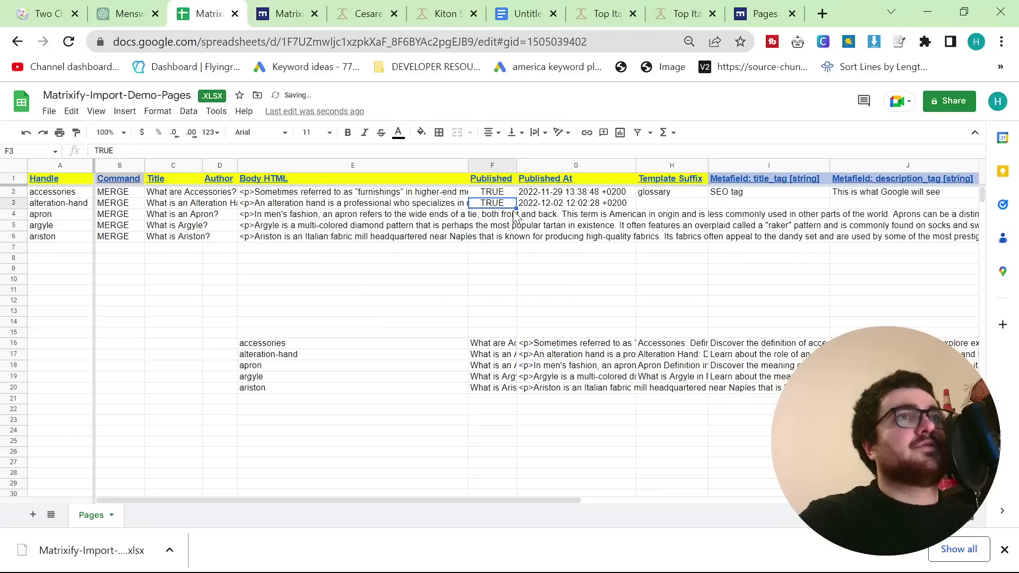
drag(515, 212, 514, 237)
click(609, 208)
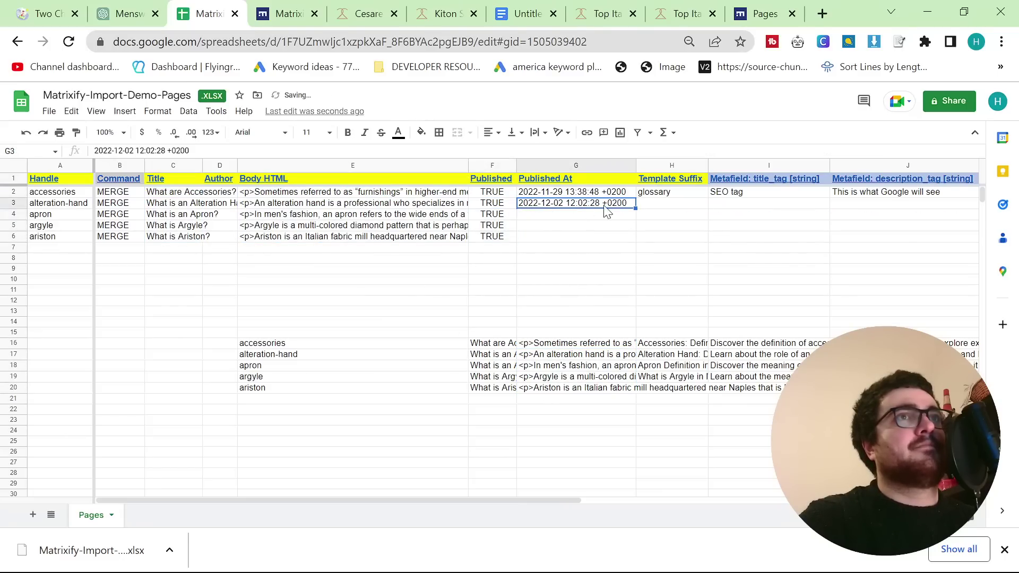
drag(635, 208, 628, 239)
click(704, 198)
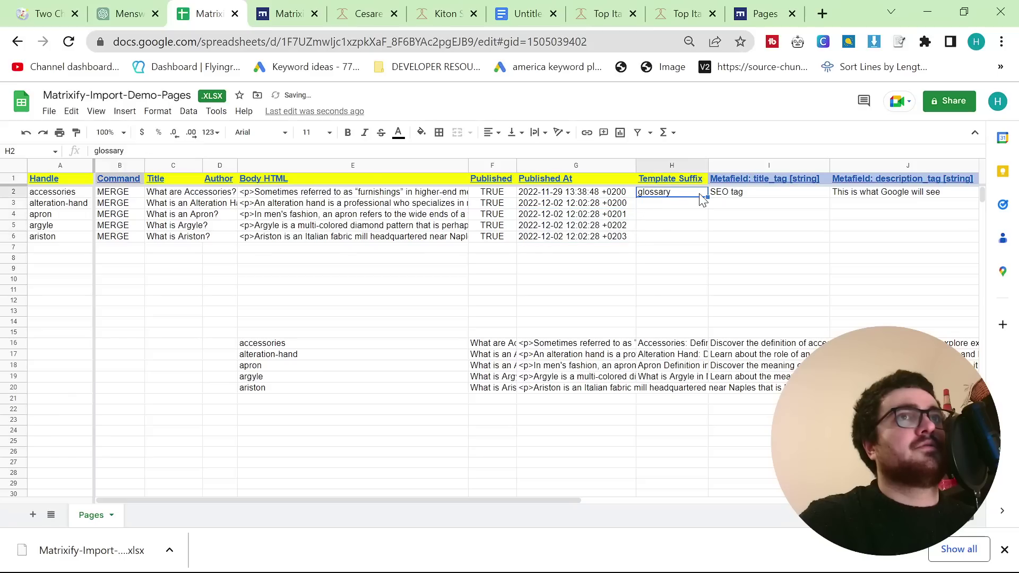
drag(706, 197, 696, 237)
drag(561, 500, 678, 493)
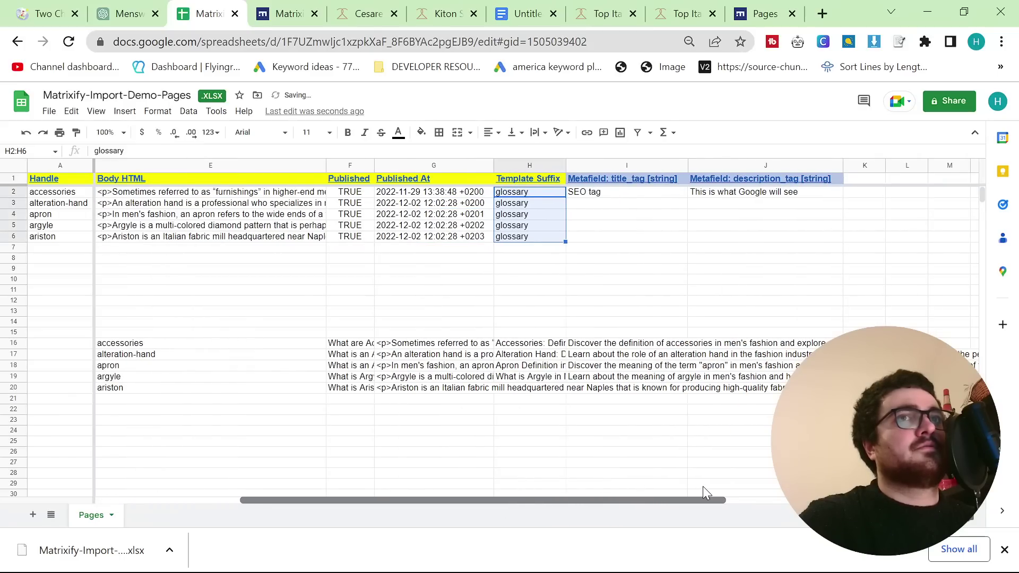
- Delete the staged body HTML in G16:G20 and paste four SEO titles into I2
drag(457, 343, 463, 392)
key(Delete)
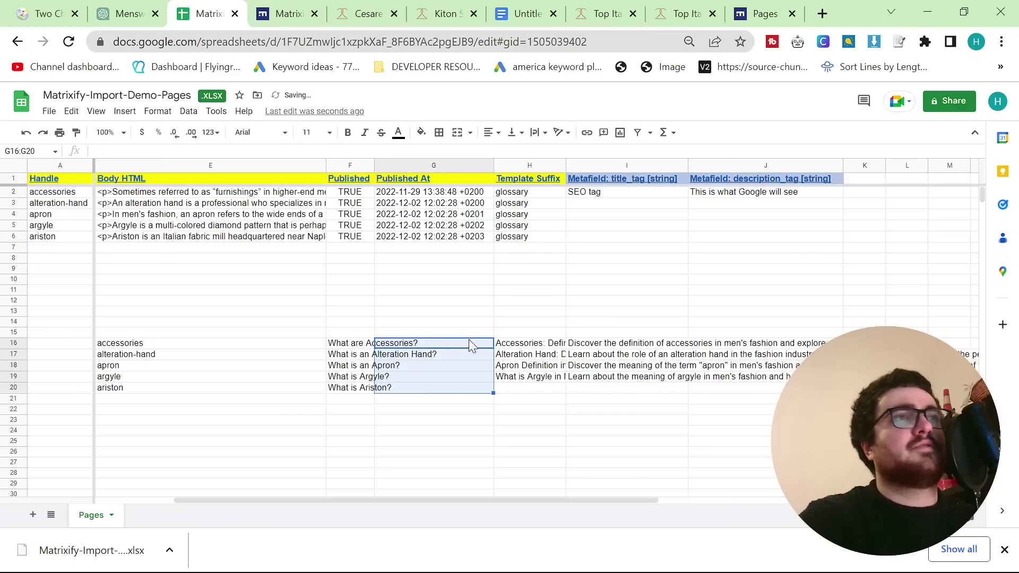
click(550, 350)
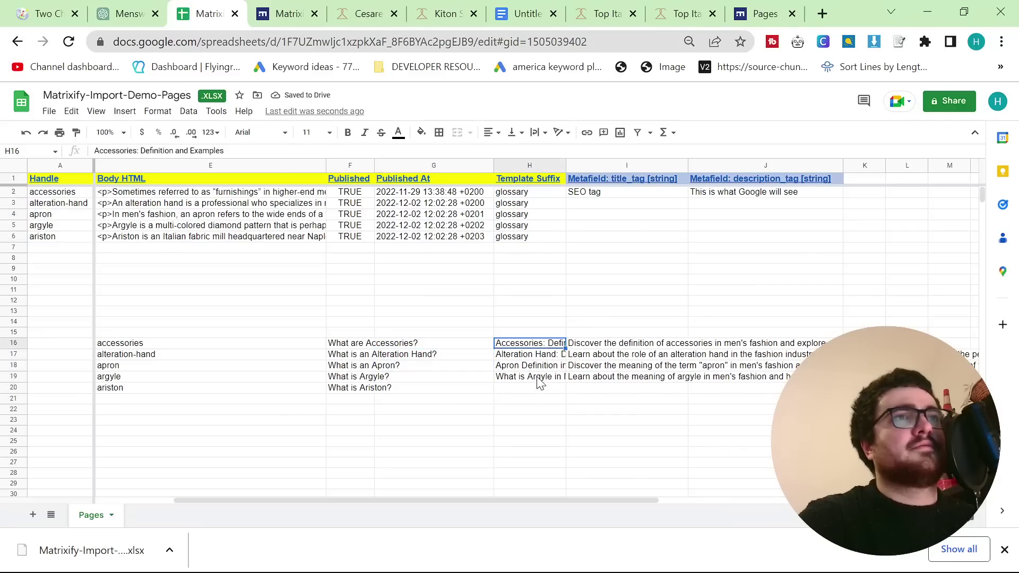
shift+click(539, 378)
key(ctrl+c)
click(596, 194)
key(ctrl+v)
- Paste the four meta descriptions into description_tag starting at J2
click(630, 337)
shift+click(631, 376)
key(ctrl+c)
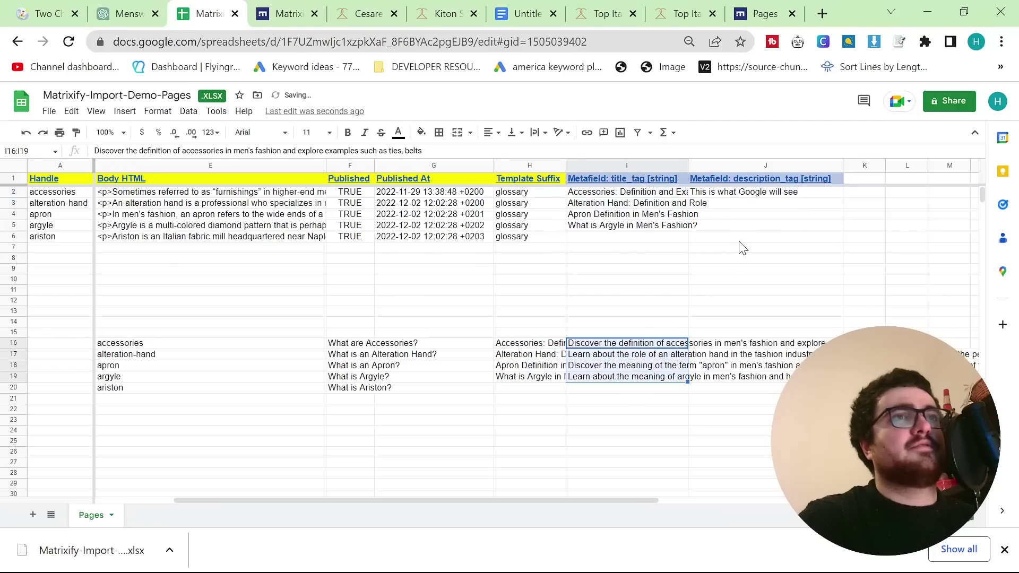
click(753, 196)
key(ctrl+v)
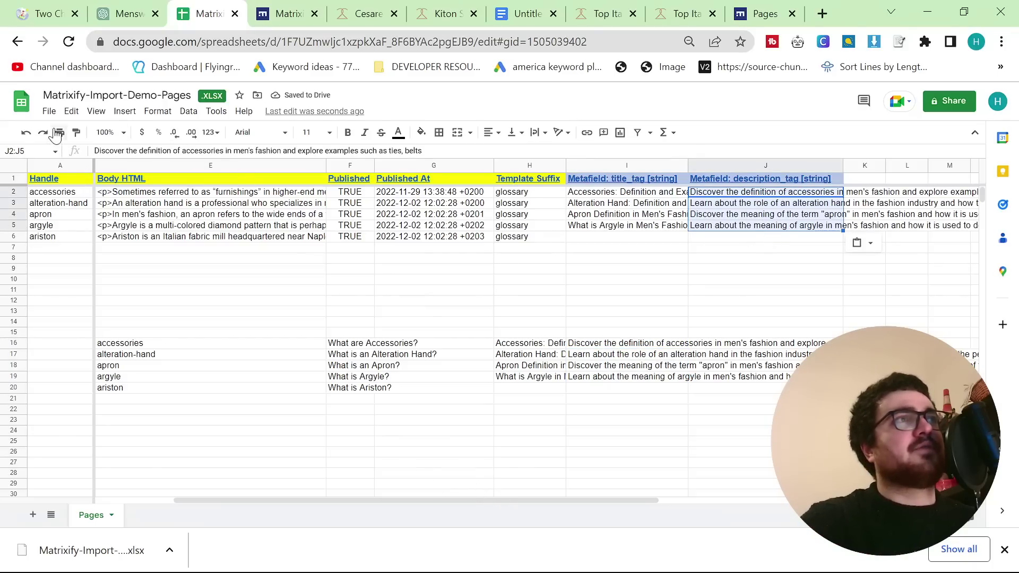
click(49, 110)
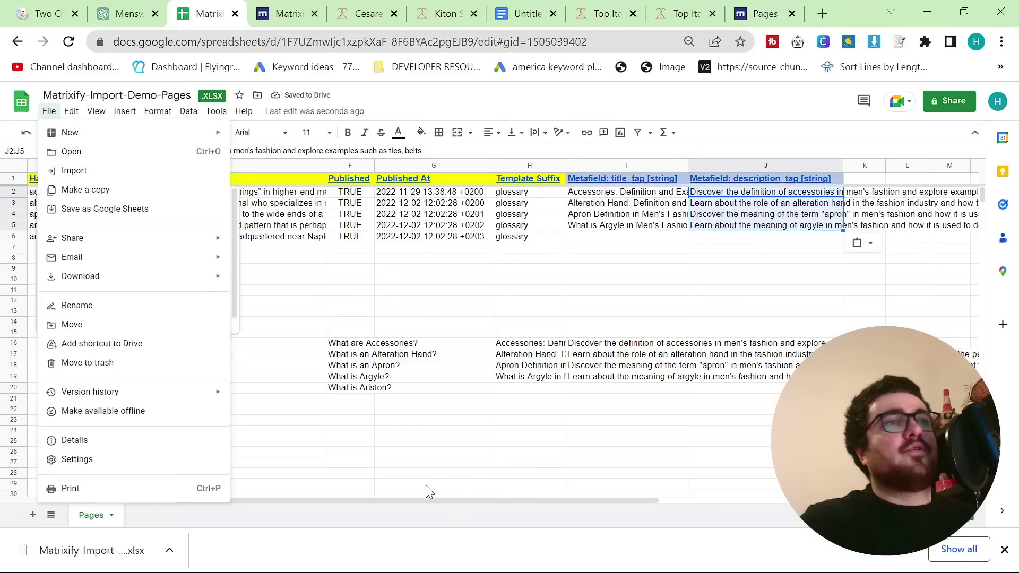
drag(429, 499, 352, 499)
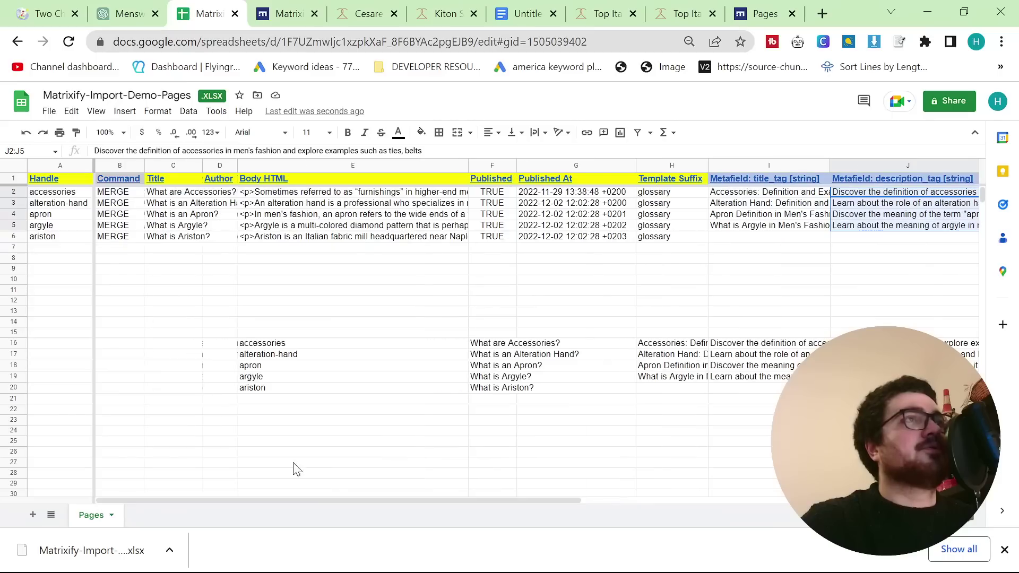
- Return to the ChatGPT <p>-tagged glossary table and close the browser's download bar
click(131, 7)
click(635, 370)
scroll(618, 388, up, 5)
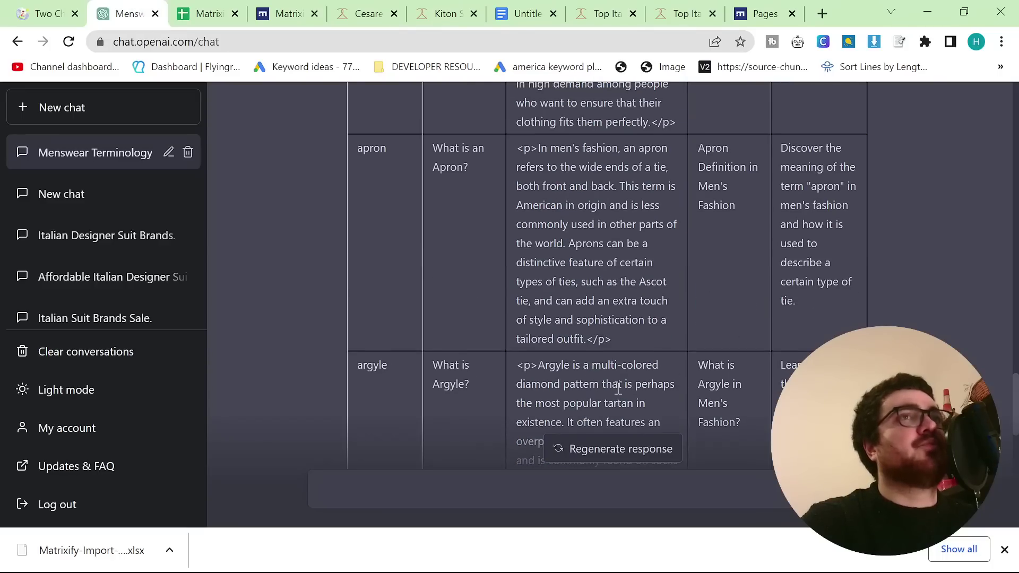
scroll(618, 388, up, 10)
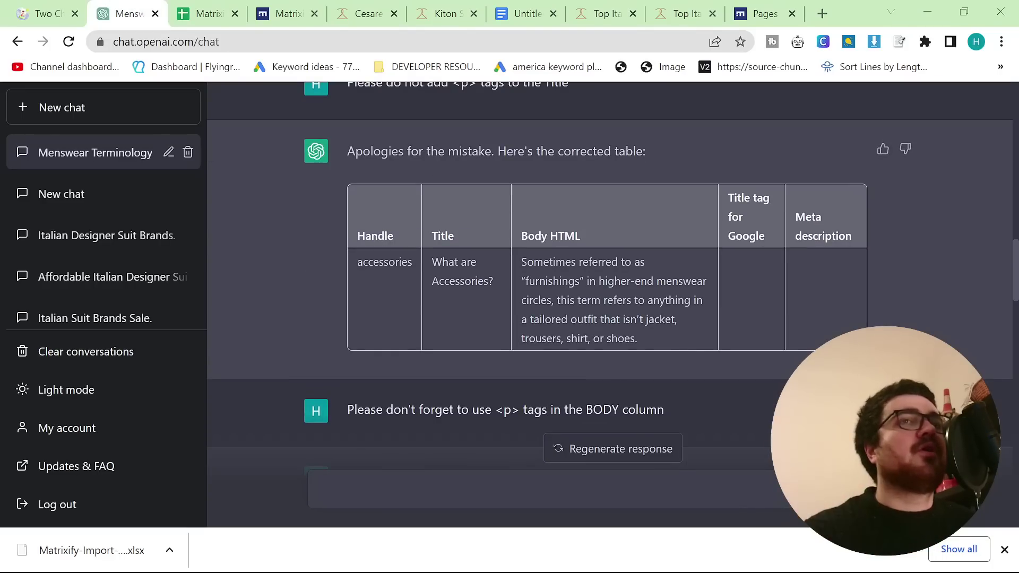
click(1004, 549)
scroll(521, 422, up, 7)
scroll(546, 420, down, 2)
scroll(545, 420, down, 10)
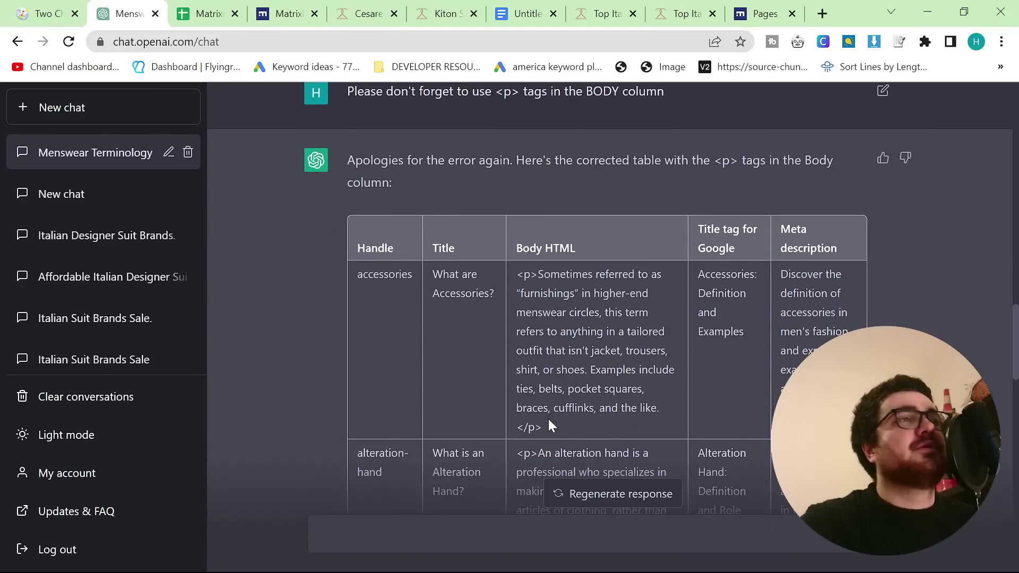